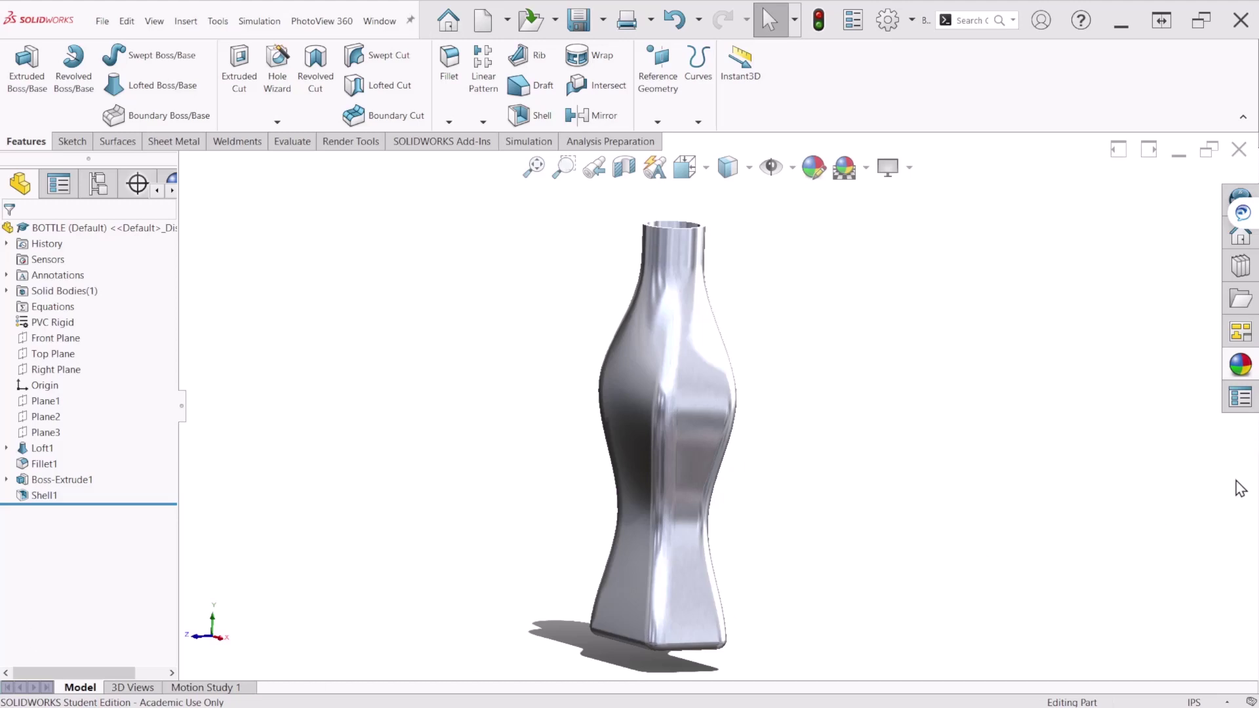
Step: Orbit and spin the existing bottle model to inspect it from several sides
middle_drag(859, 451, 736, 444)
scroll(684, 485, up, 2)
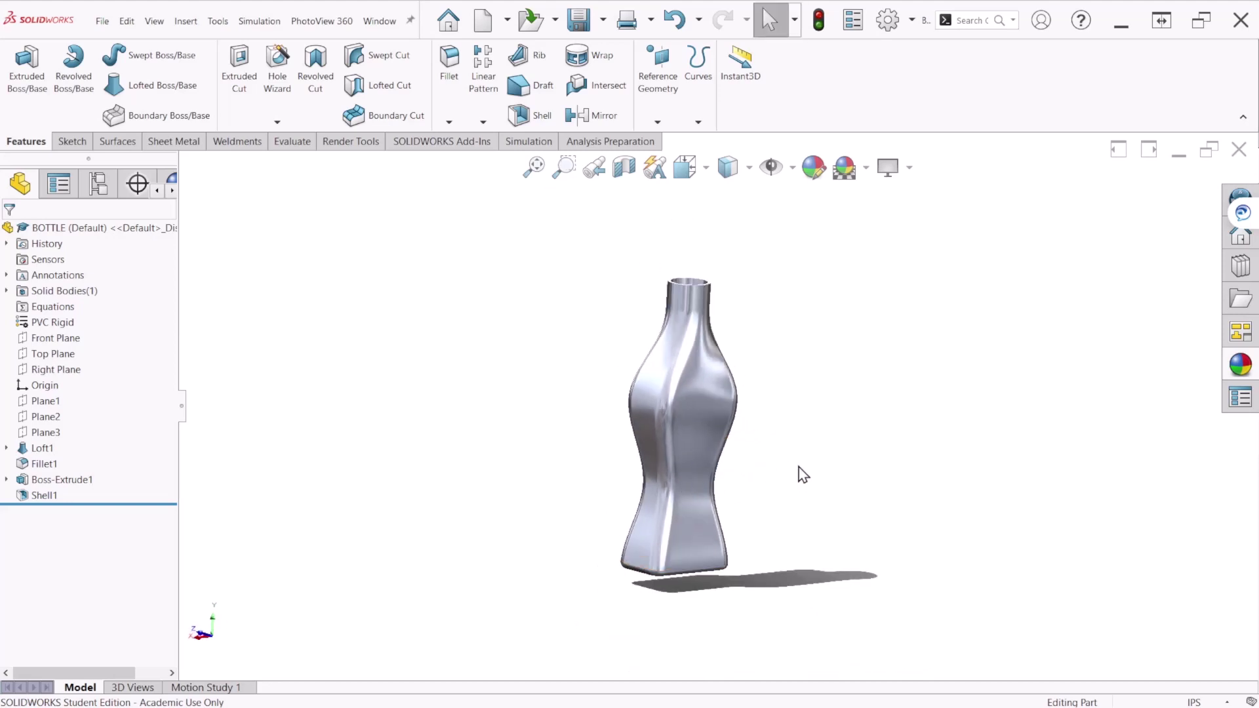
middle_drag(809, 486, 683, 436)
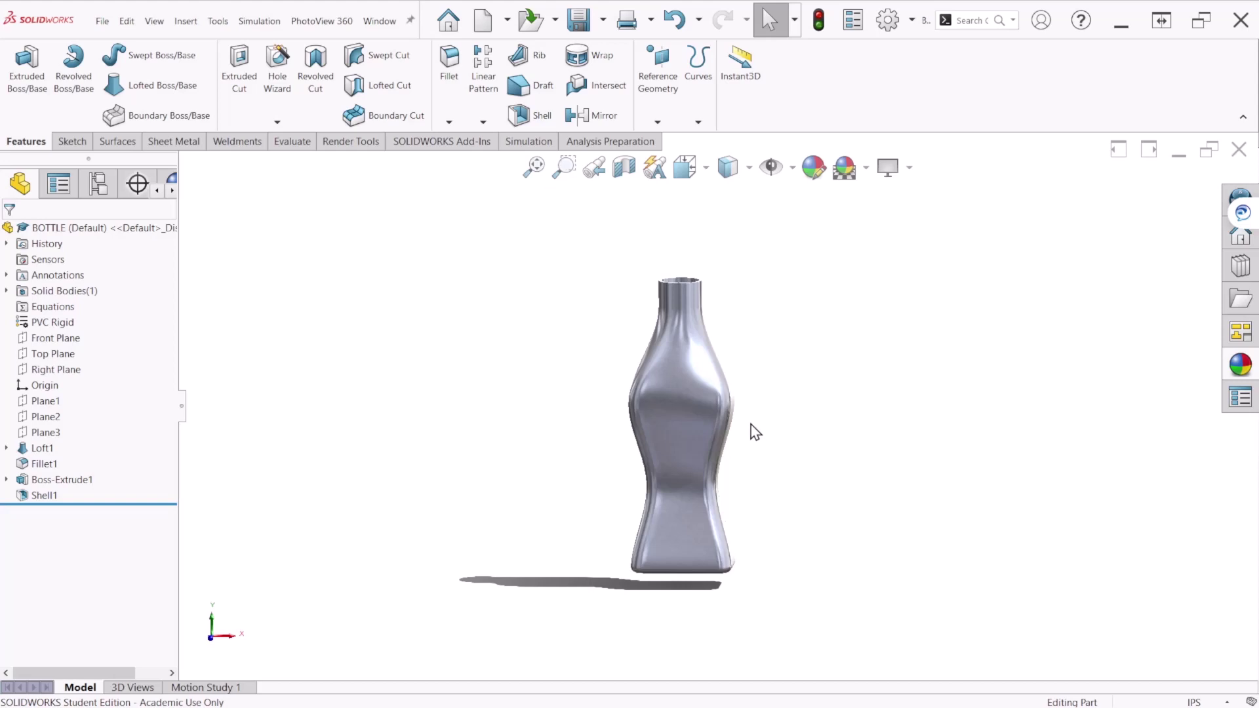
mouse_move(695, 377)
middle_down()
mouse_move(745, 436)
mouse_move(656, 436)
mouse_move(698, 434)
mouse_move(721, 375)
mouse_move(693, 391)
mouse_move(644, 368)
mouse_move(623, 393)
mouse_move(754, 419)
mouse_move(607, 401)
mouse_move(619, 374)
mouse_move(759, 398)
mouse_move(798, 396)
mouse_move(820, 374)
mouse_move(759, 328)
mouse_move(787, 366)
mouse_move(713, 374)
mouse_move(708, 357)
middle_up()
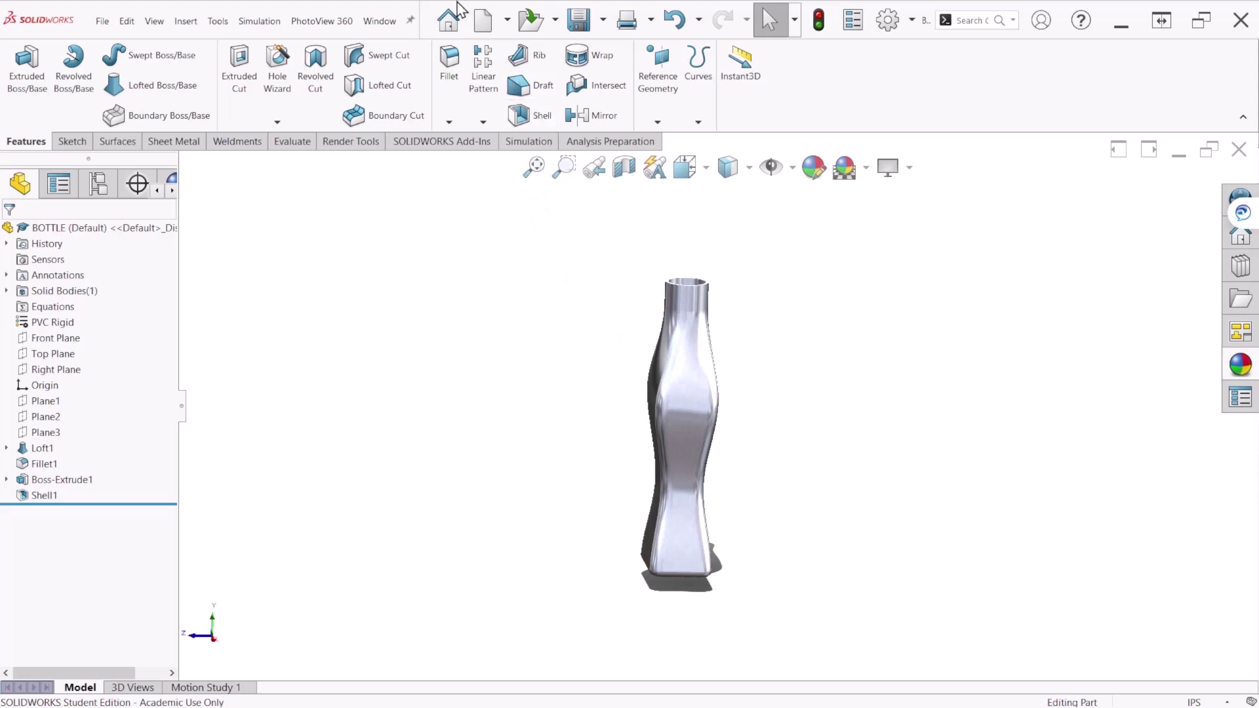
Step: Create a new blank part from the standard templates
click(483, 25)
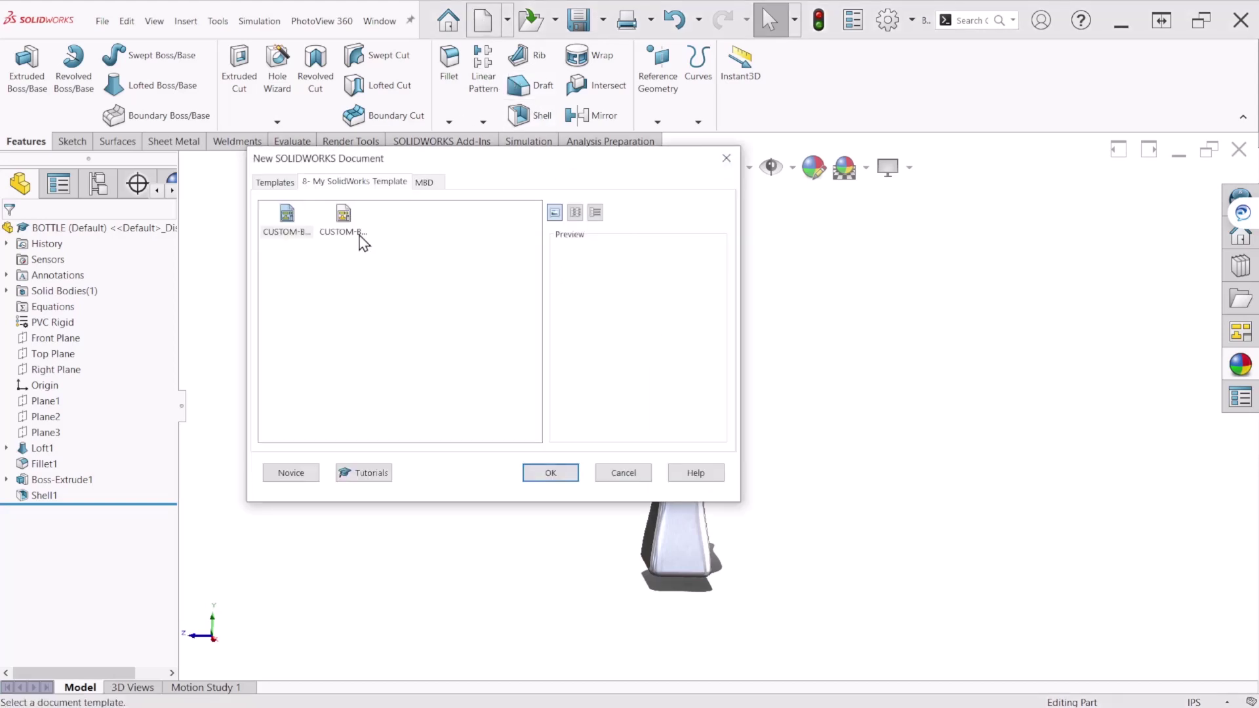
click(275, 183)
double_click(286, 217)
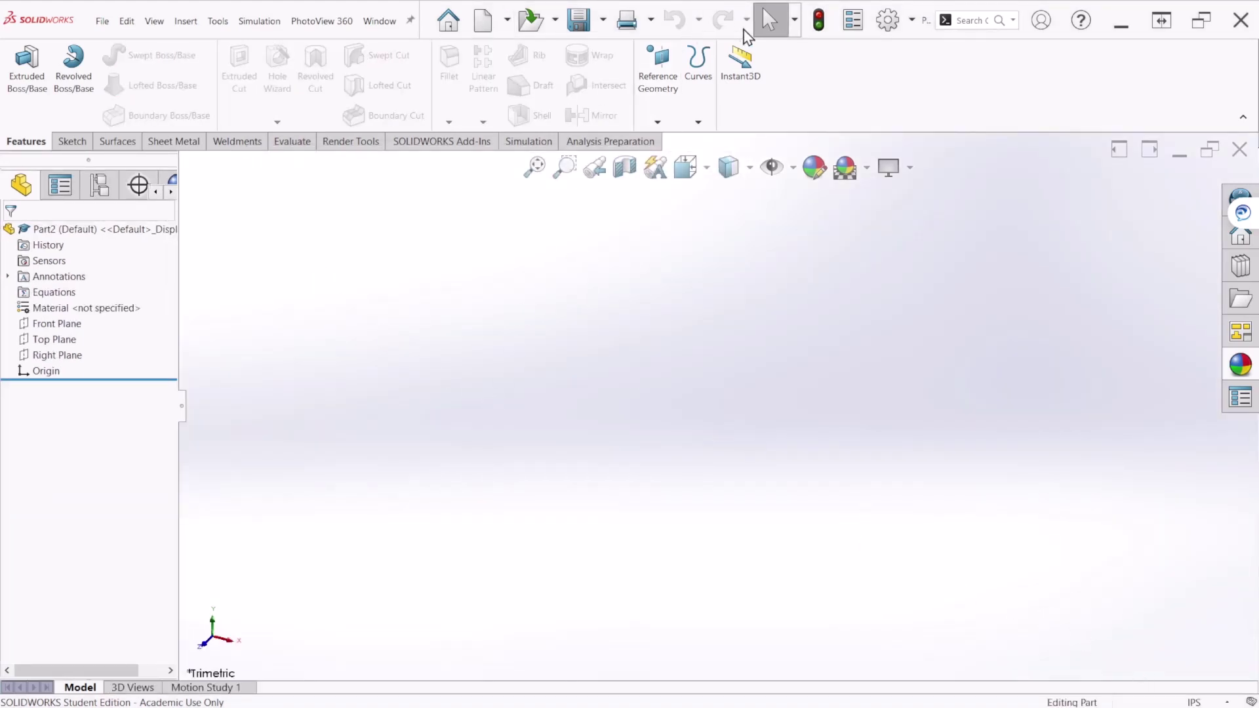
Step: Confirm the new part's document units as IPS (inch, pound, second)
click(880, 19)
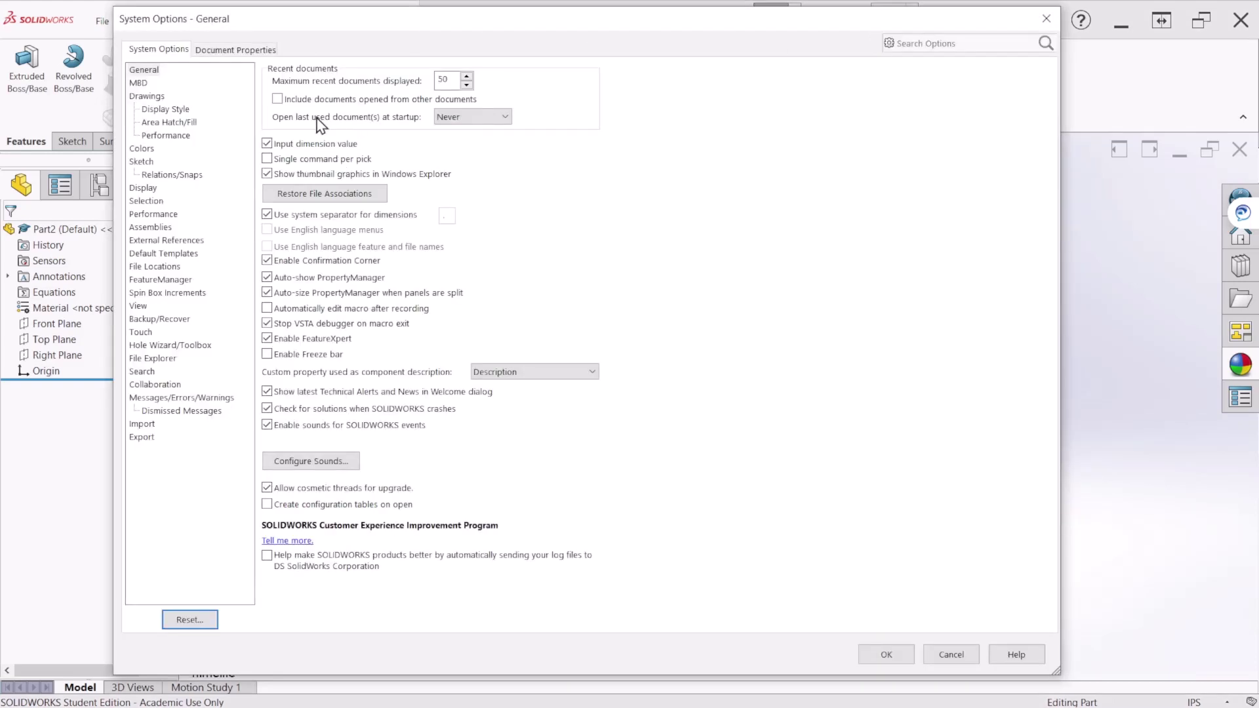
click(205, 50)
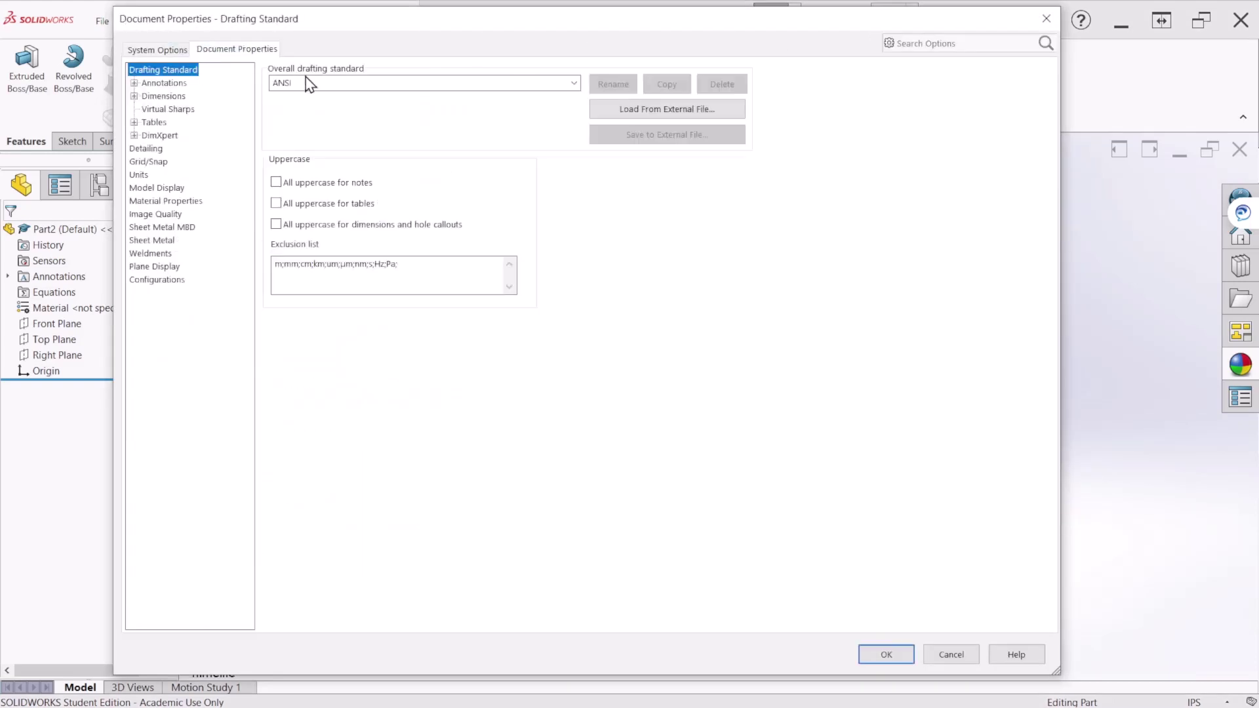
click(139, 174)
click(299, 124)
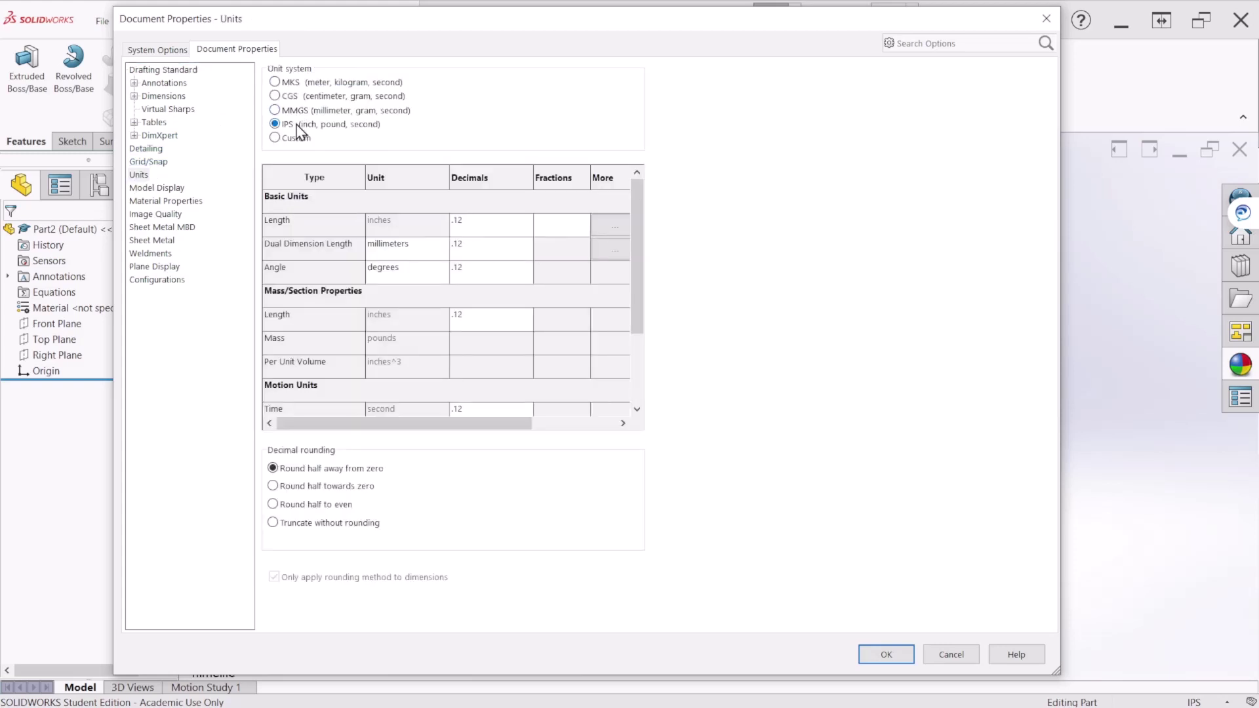
click(888, 654)
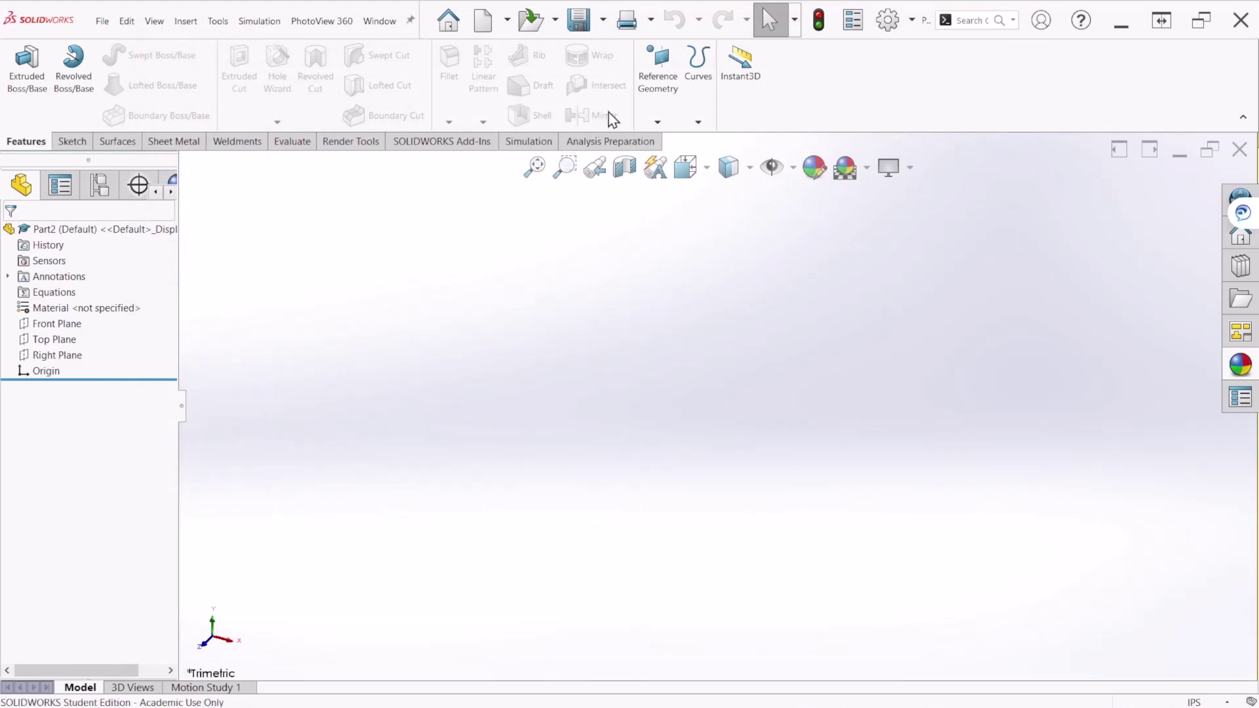
Step: Offset Plane1, Plane2 and Plane3 from Top Plane, each 3.5 in apart
click(664, 102)
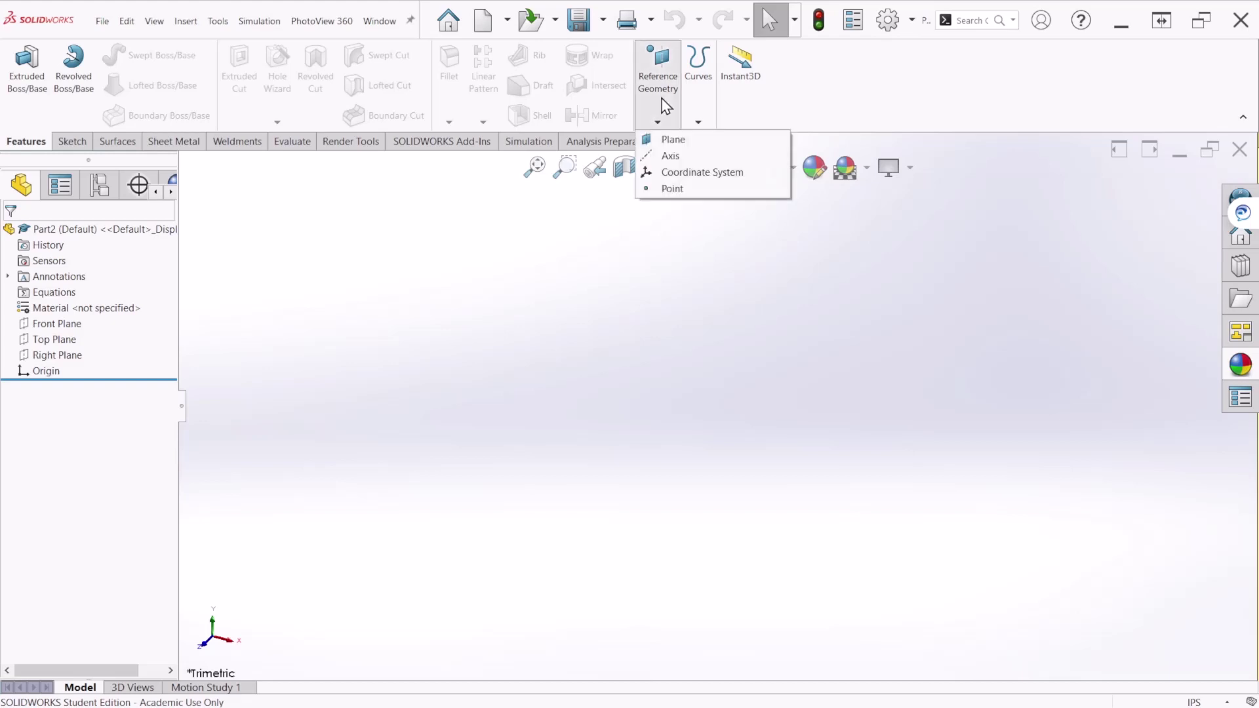
click(673, 140)
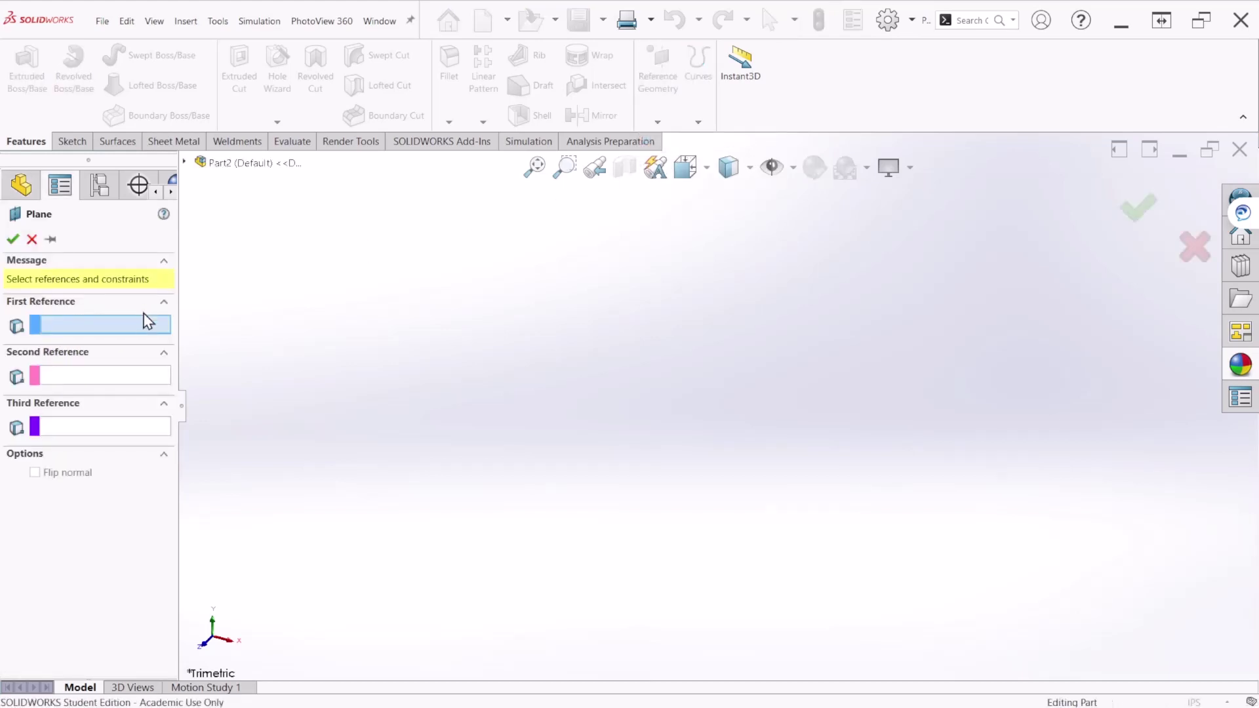
click(243, 165)
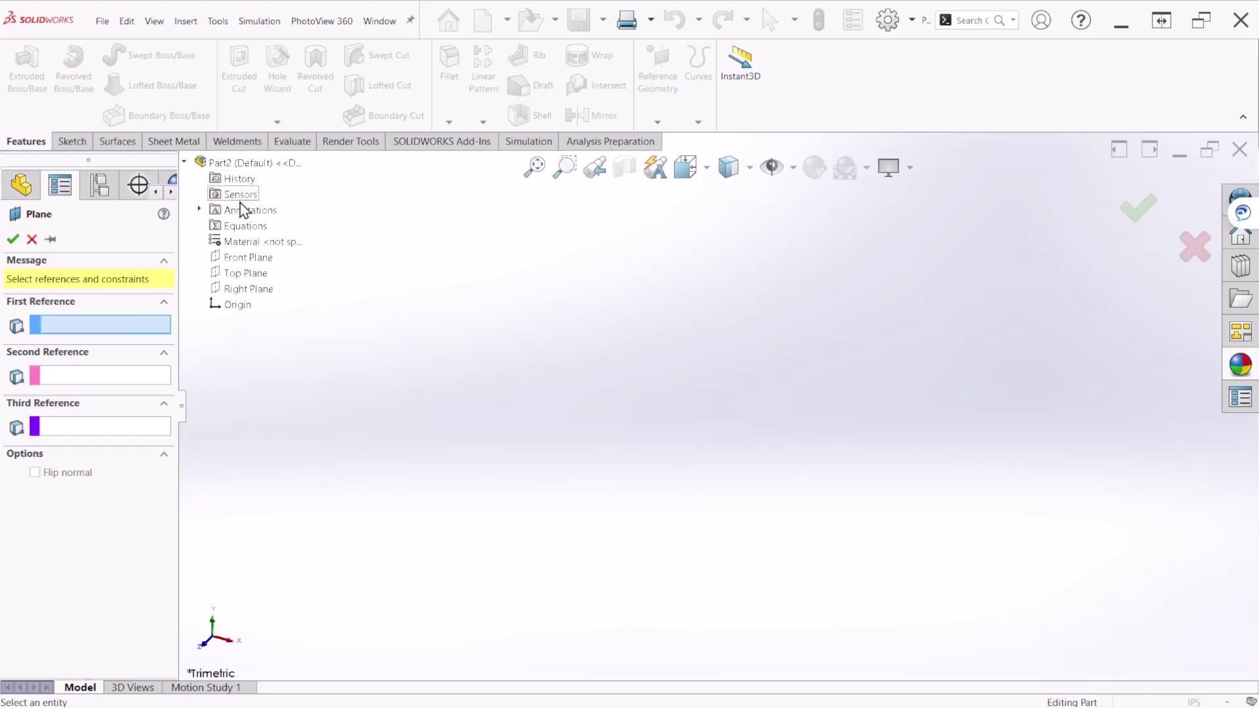
click(254, 276)
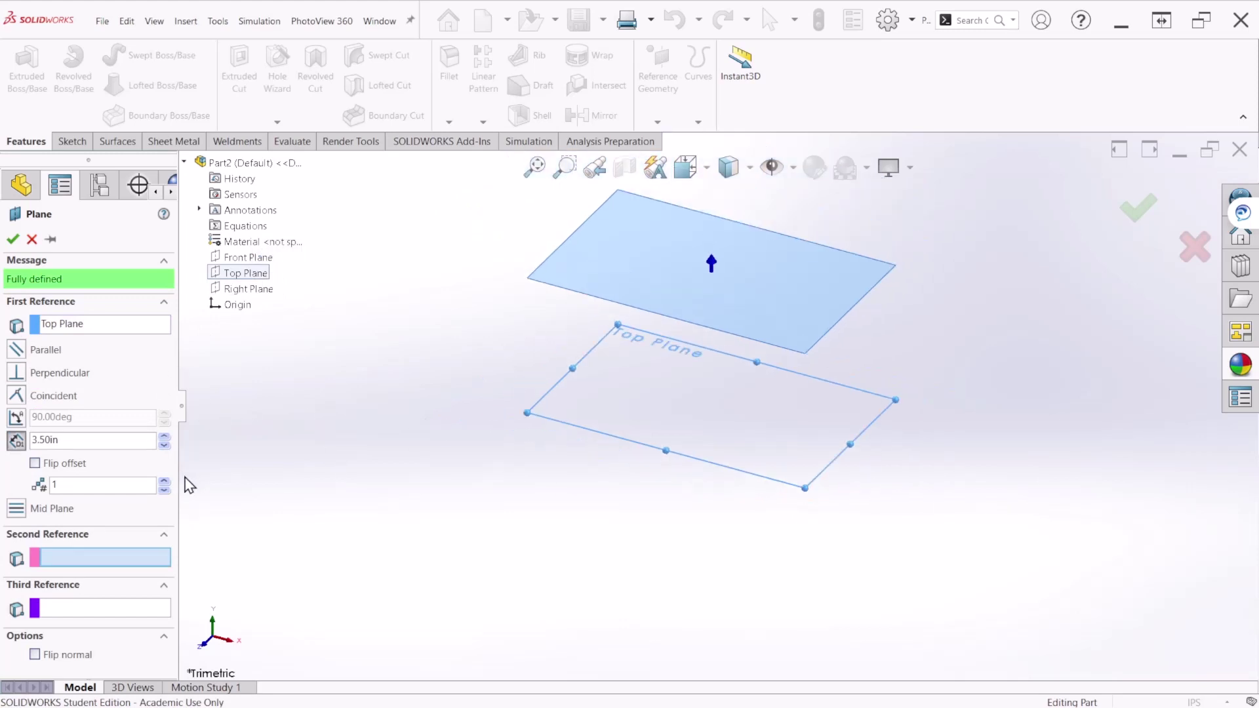
double_click(77, 444)
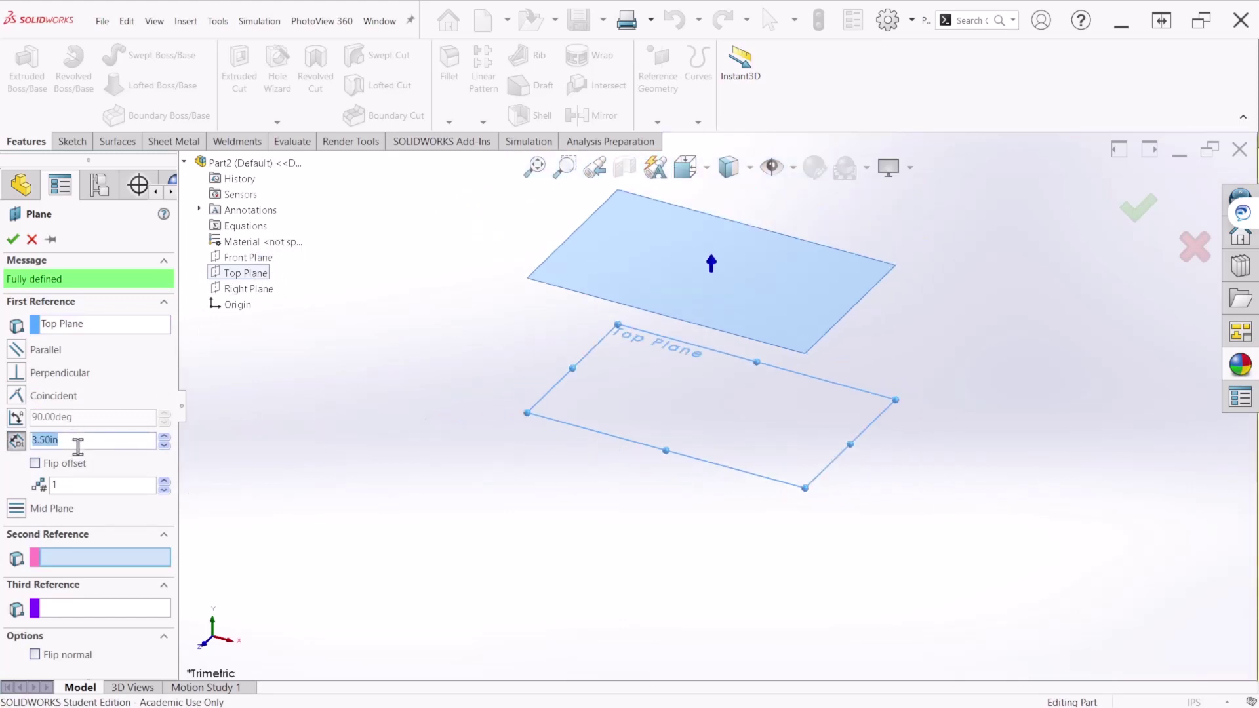
text(3)
scroll(460, 450, up, 2)
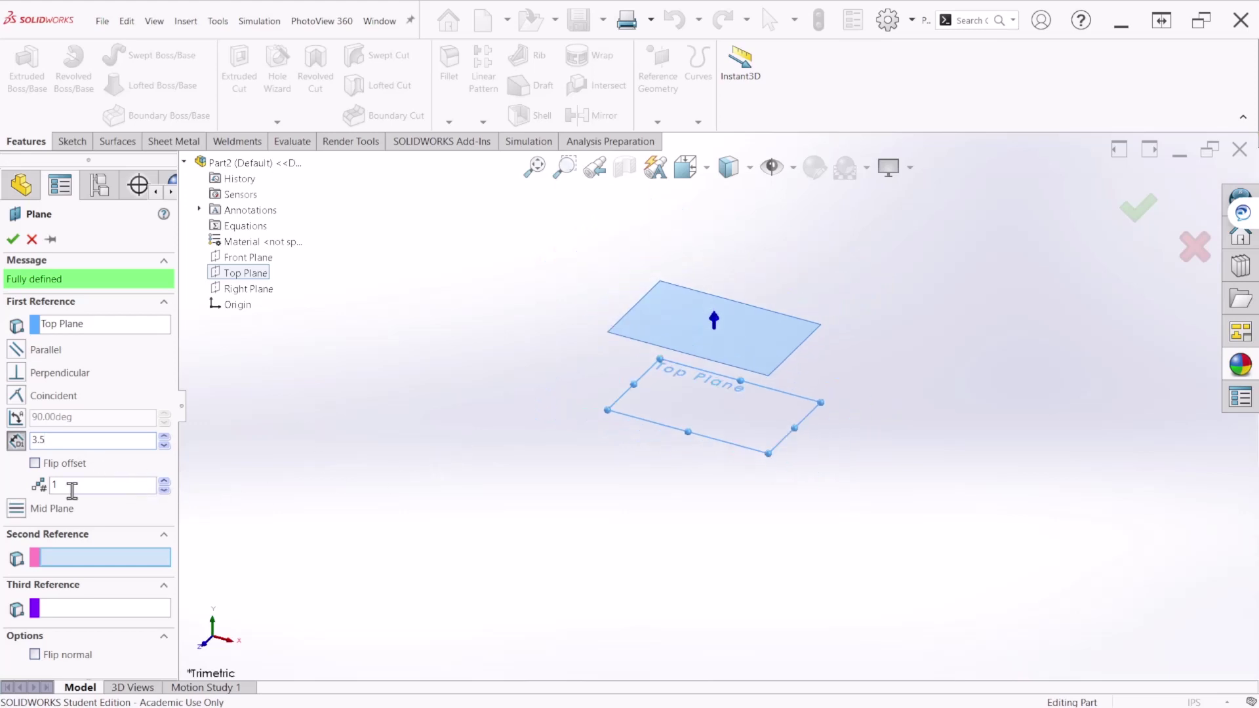
click(164, 482)
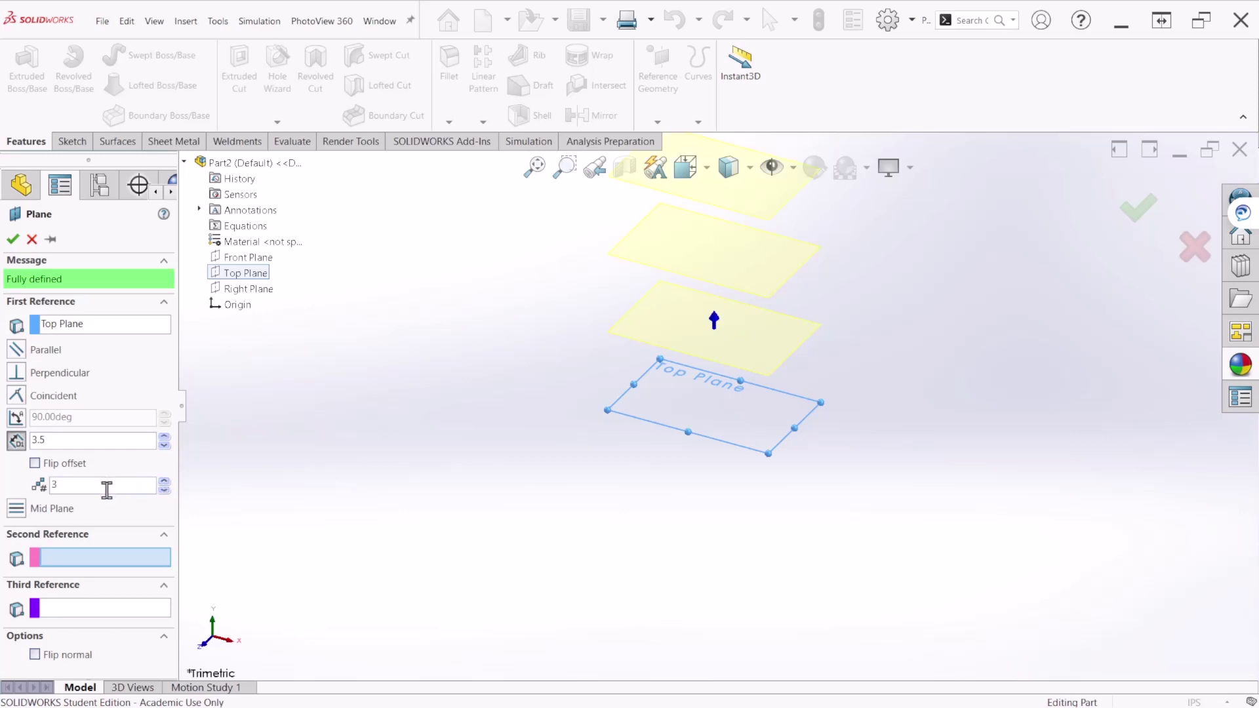
scroll(407, 435, up, 1)
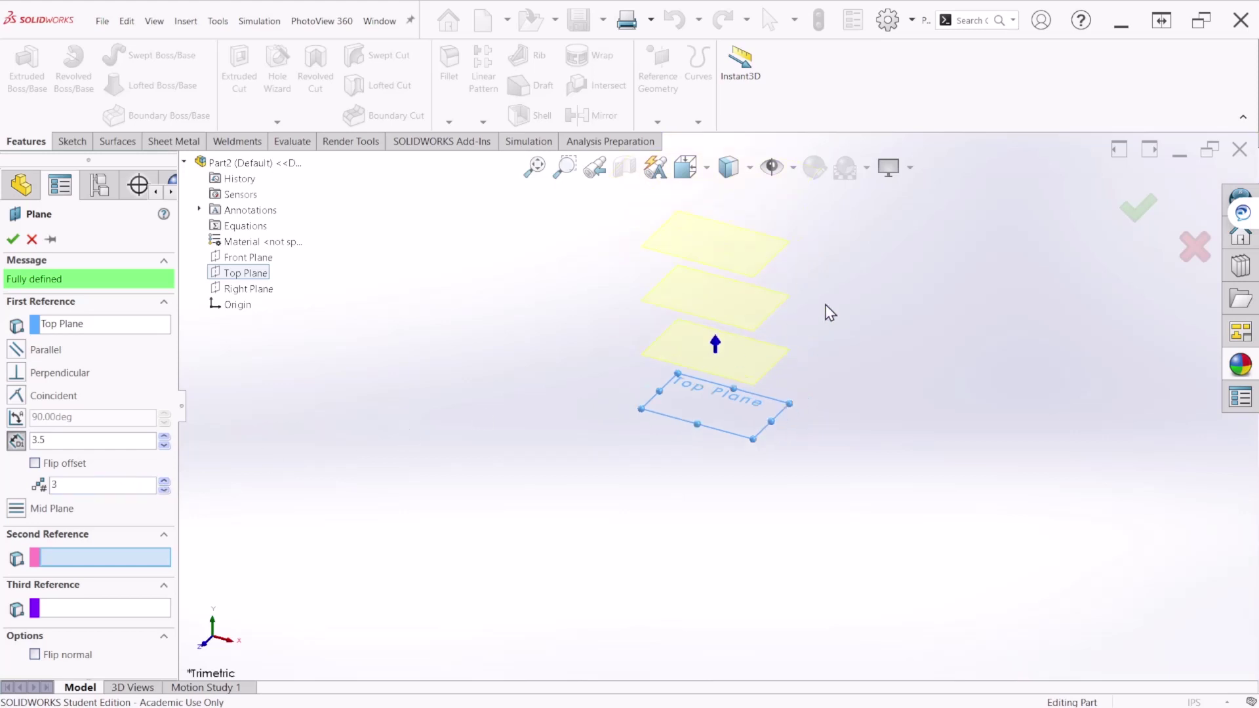
scroll(850, 283, up, 1)
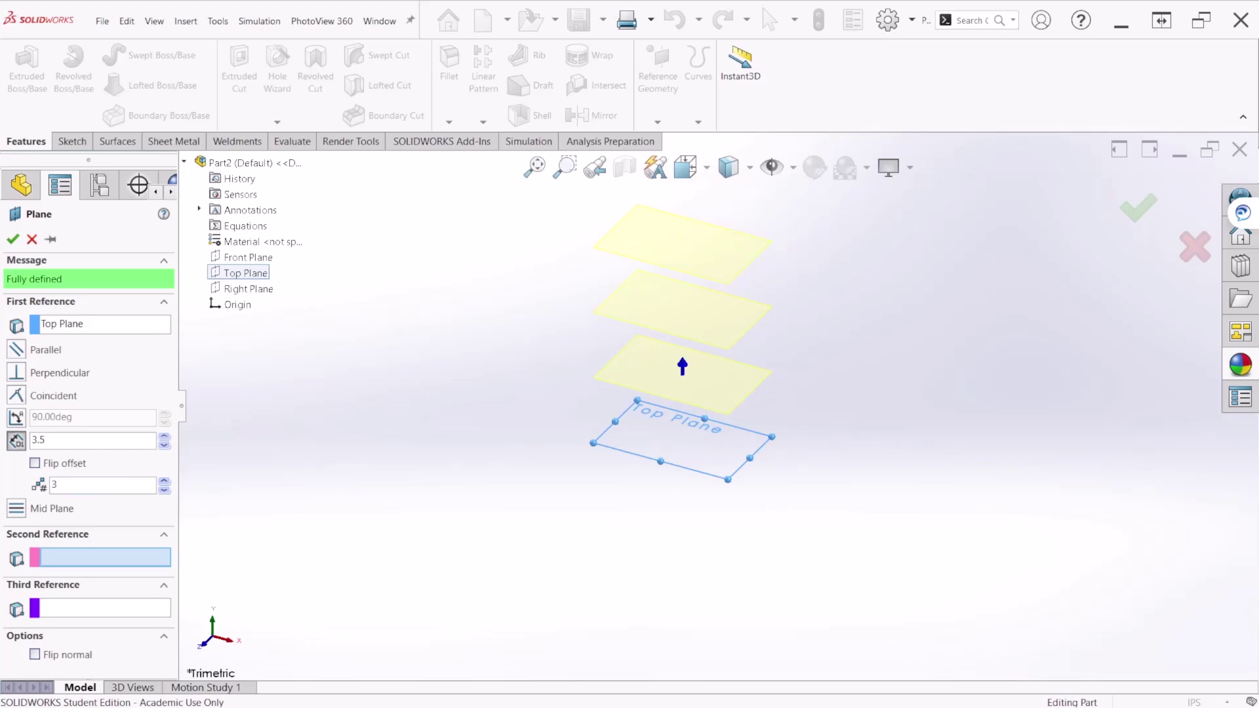
click(1138, 209)
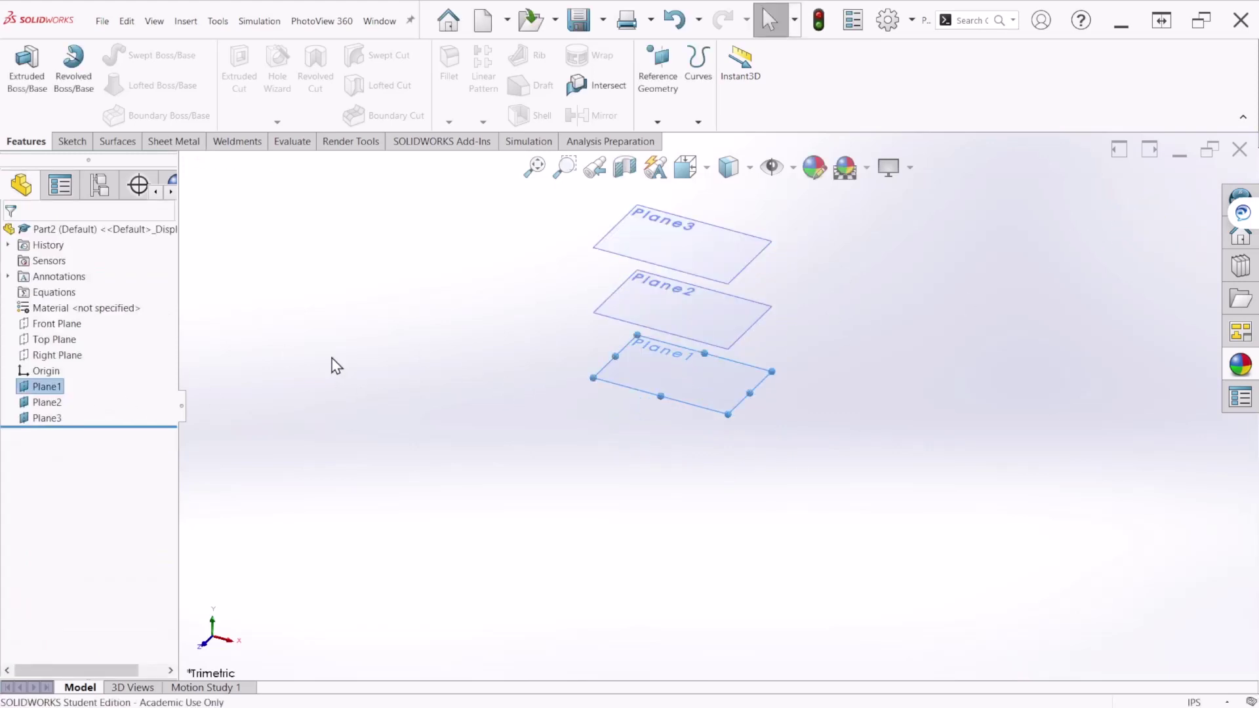
Step: Show the hidden Top Plane in the tree and select it in the viewport
click(52, 340)
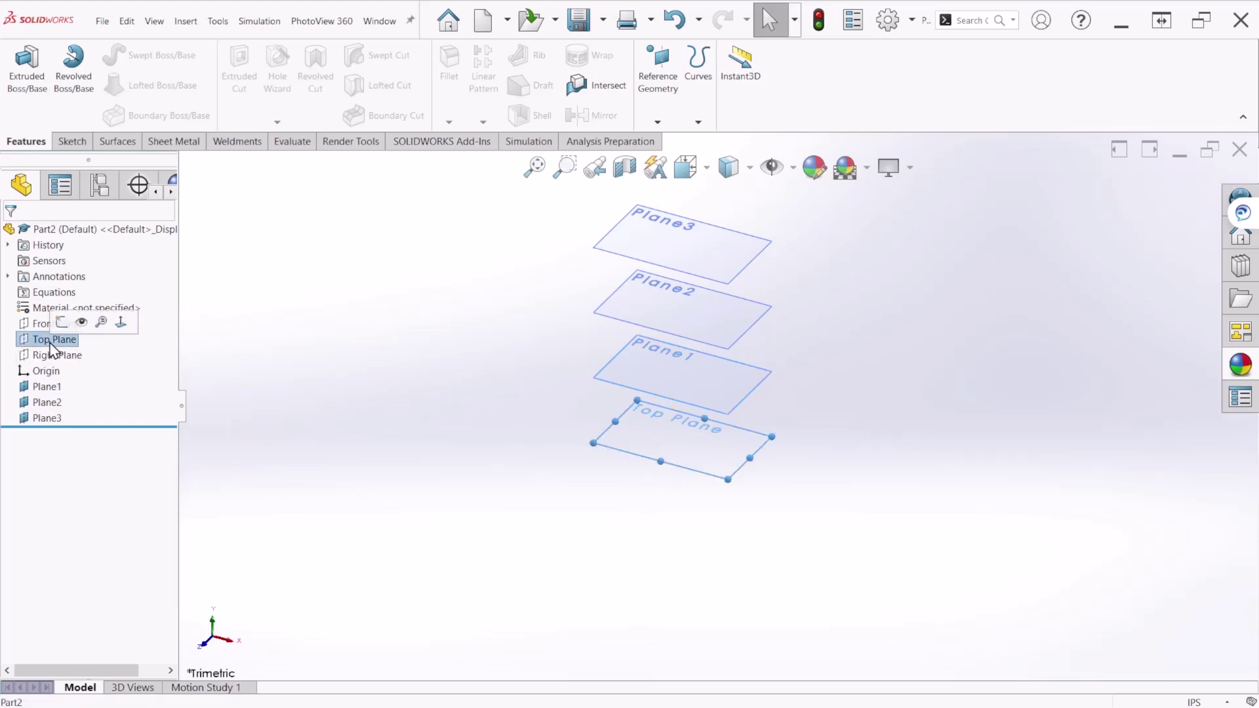
click(82, 322)
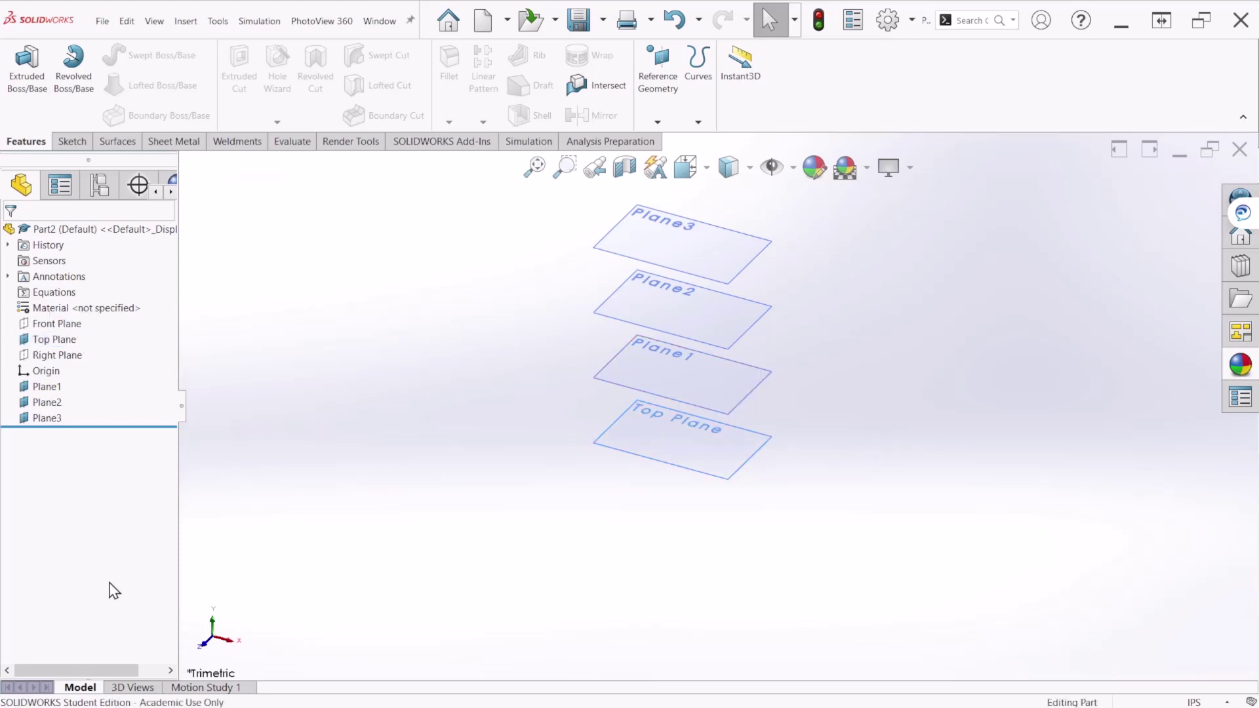
click(621, 454)
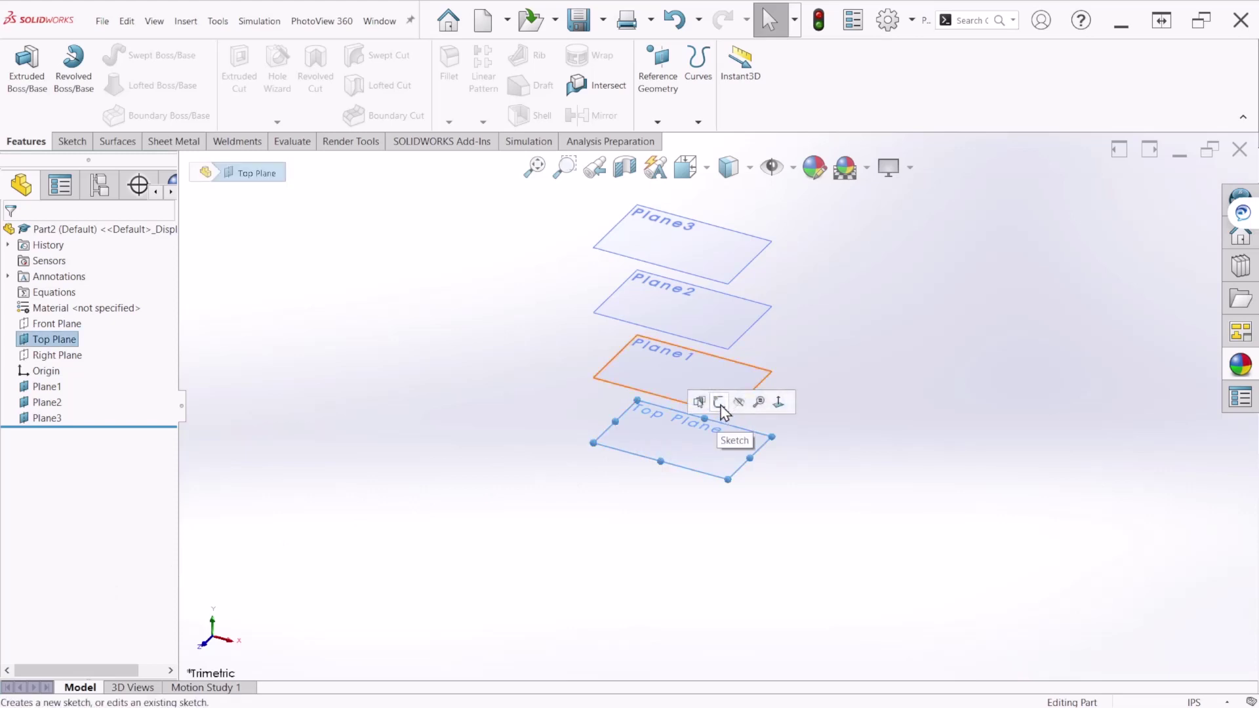
click(925, 498)
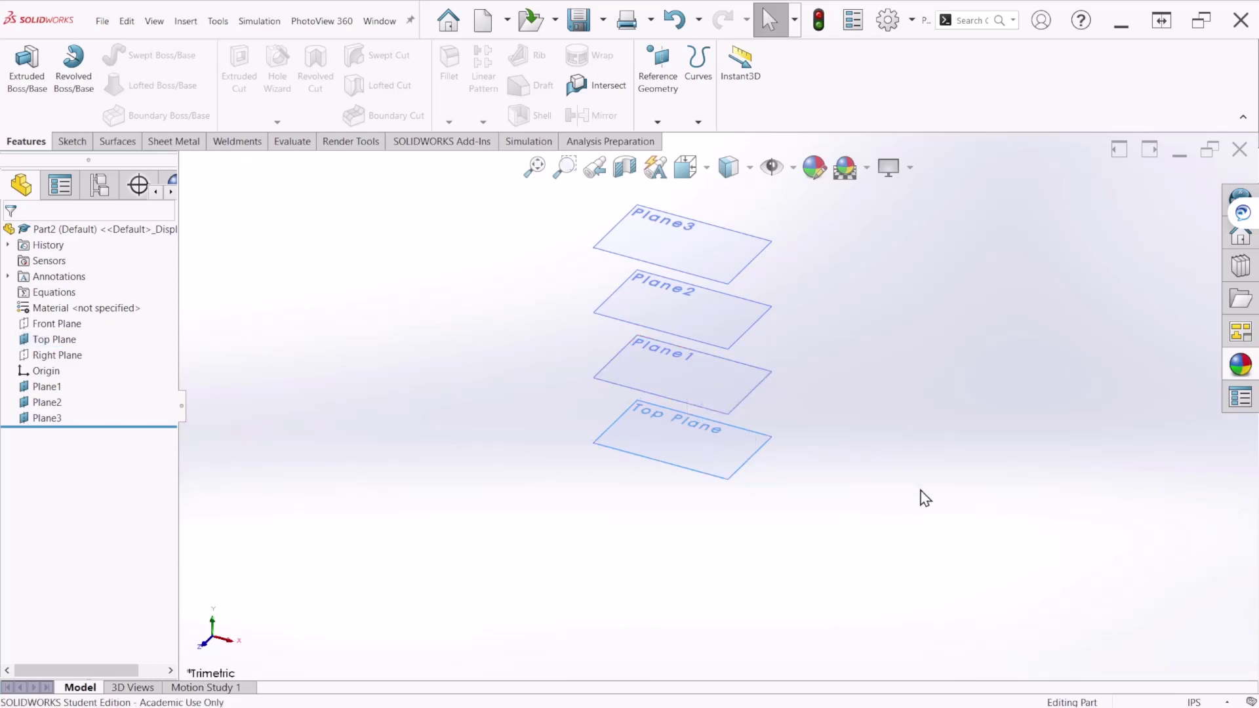
click(702, 459)
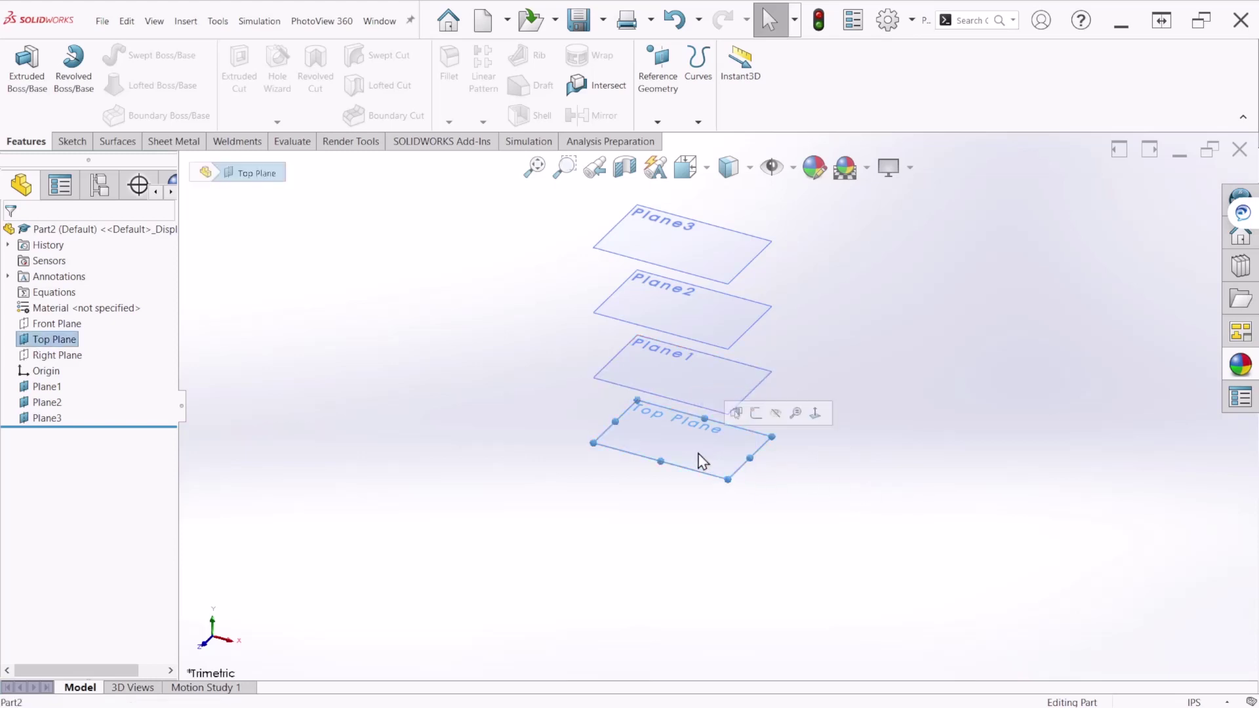
Step: Sketch a center rectangle on Top Plane, centred on the origin
click(756, 413)
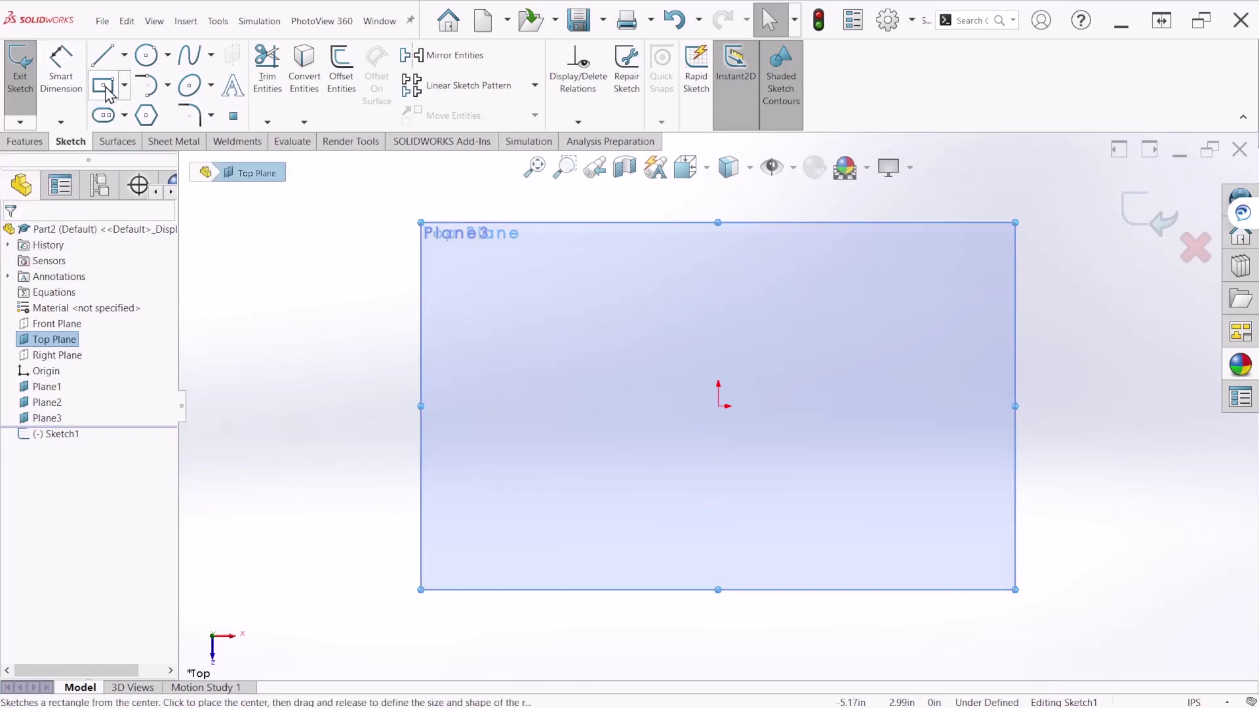
click(103, 86)
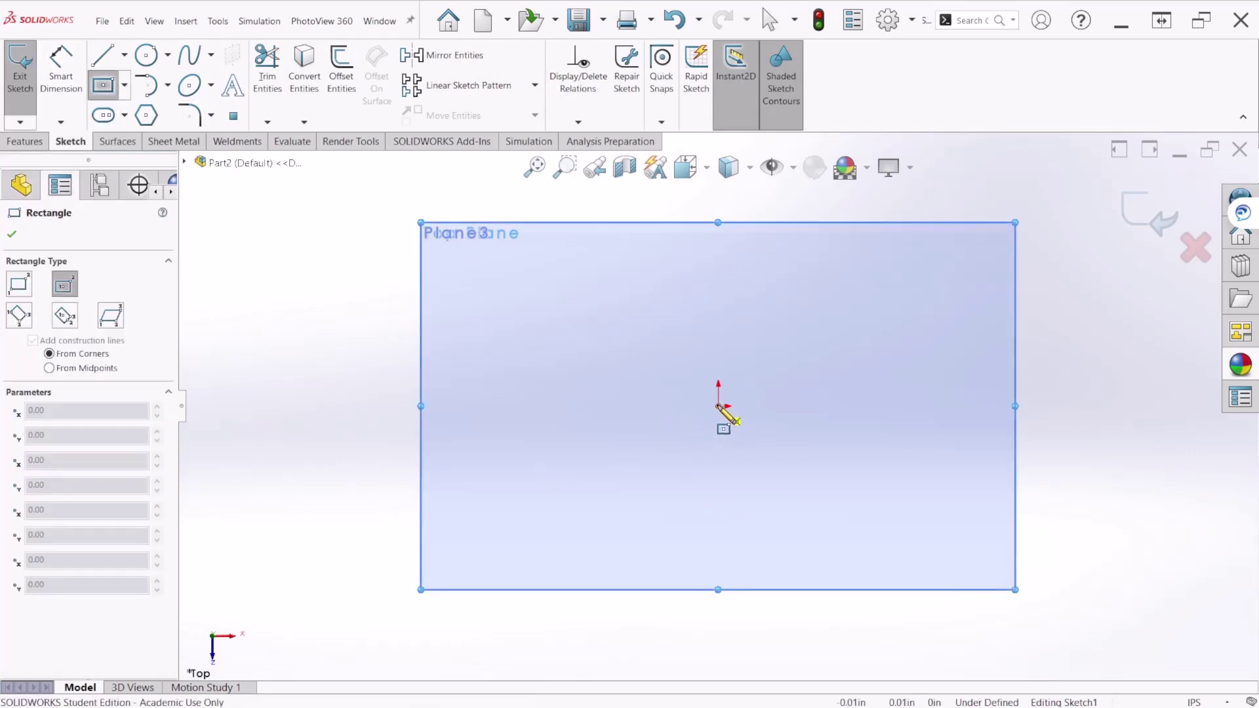
click(720, 411)
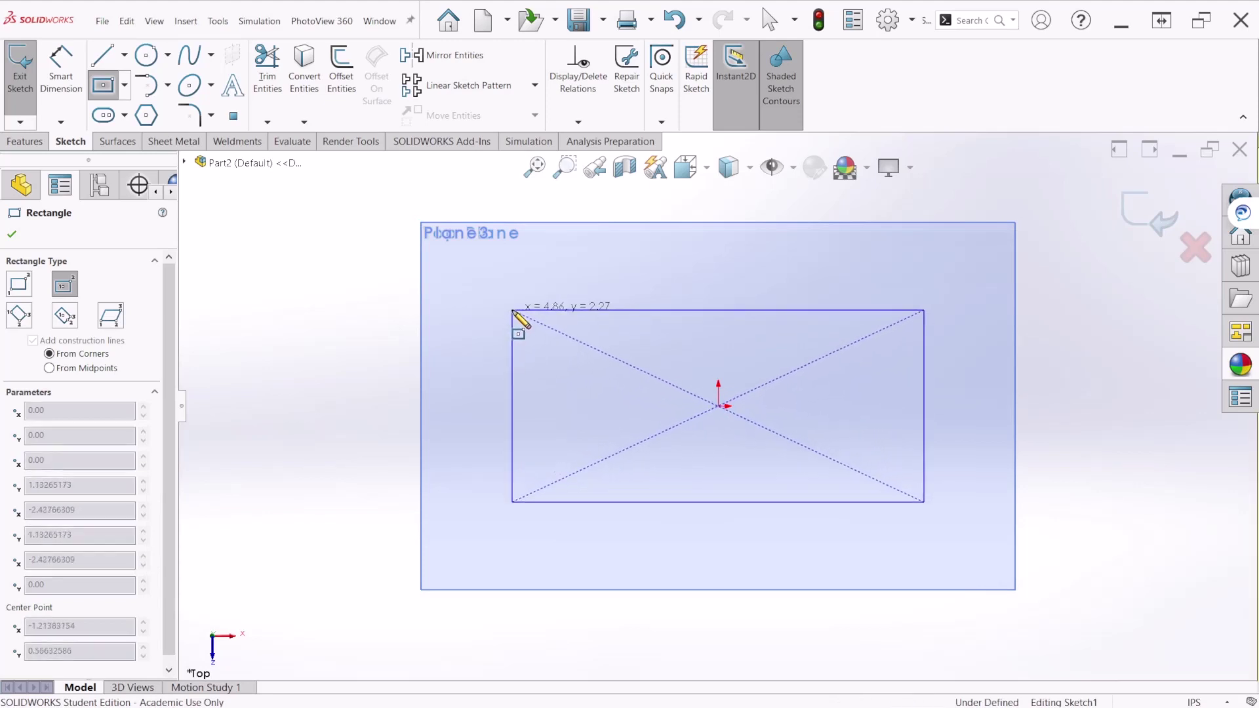
click(512, 309)
Step: Dimension the rectangle 4.00 in wide and 2.50 in tall
click(63, 80)
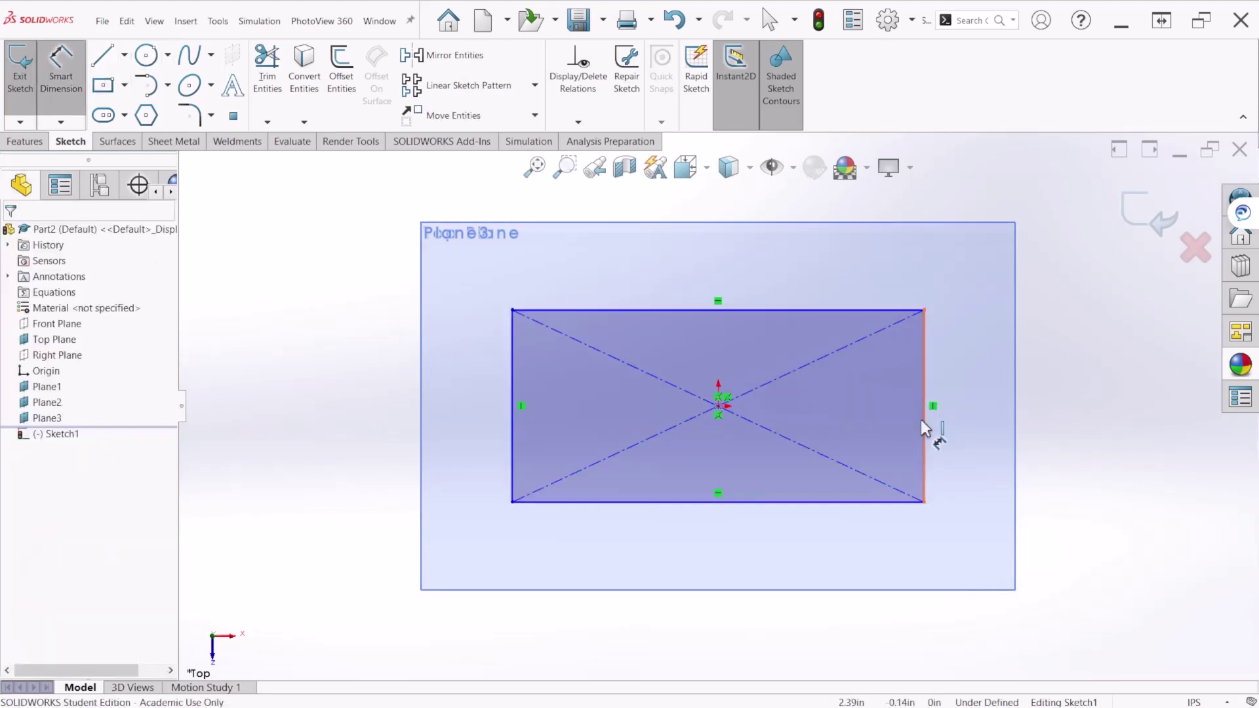
click(819, 311)
click(725, 282)
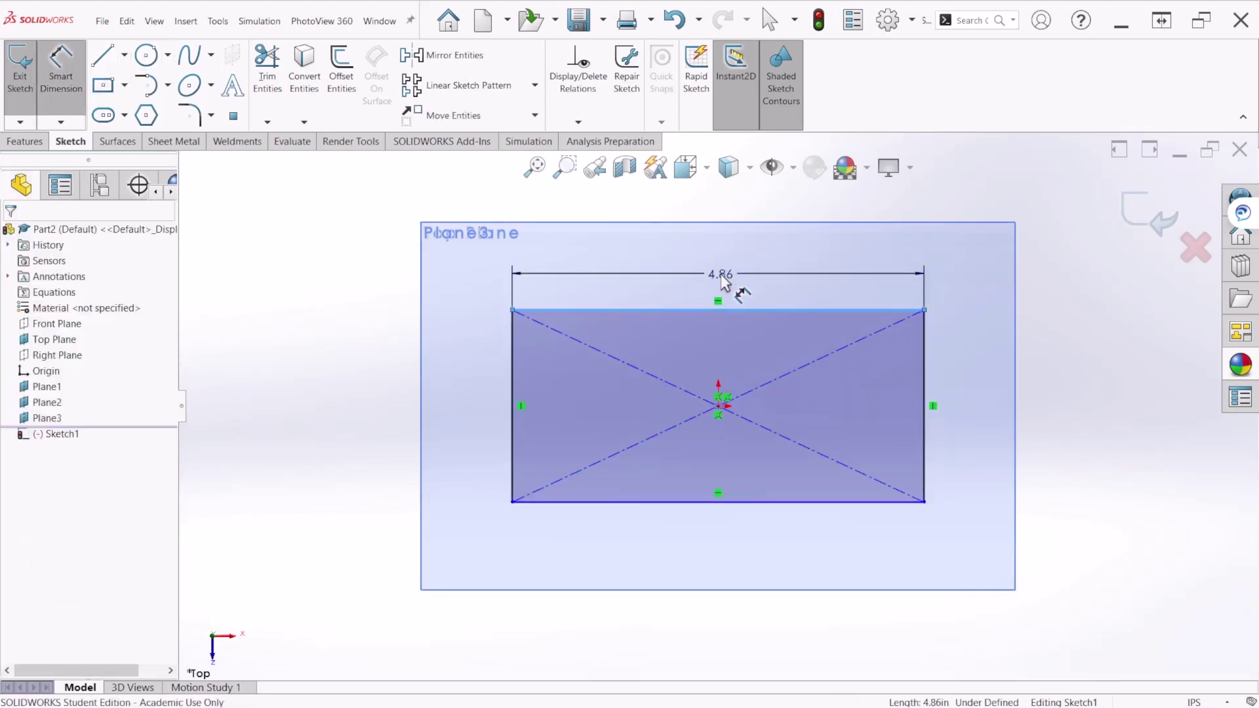
text(4)
key(Return)
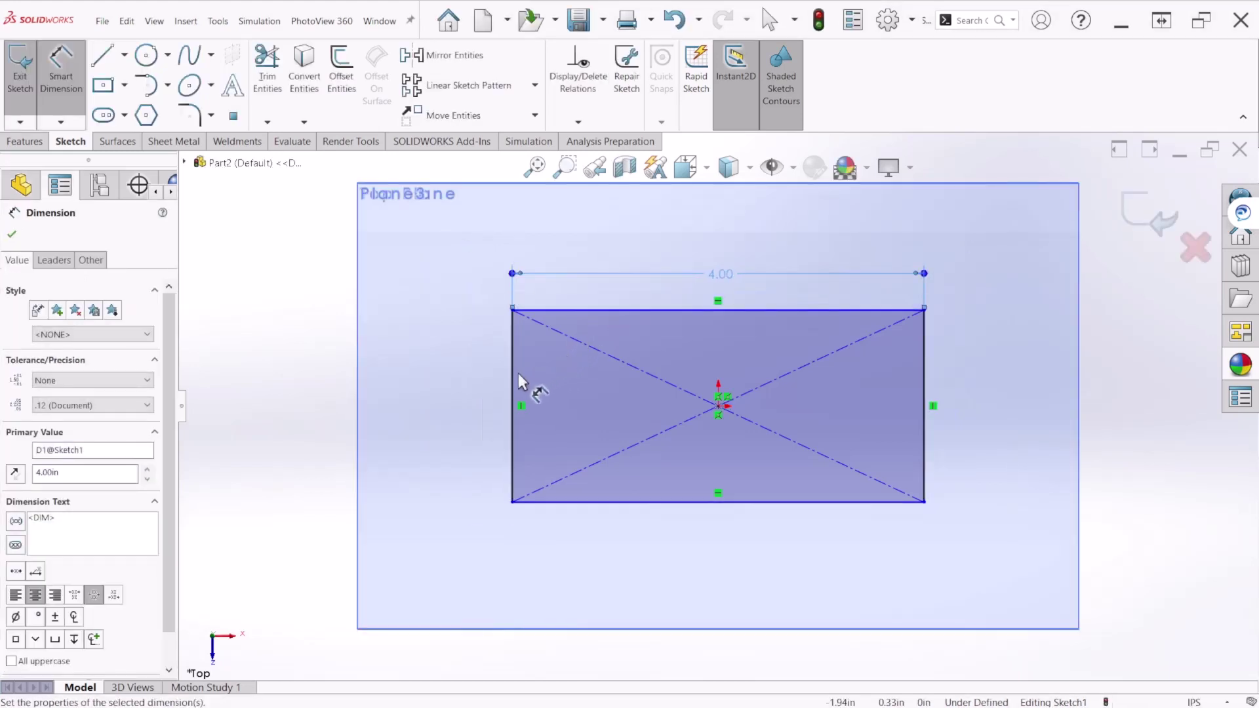
click(513, 368)
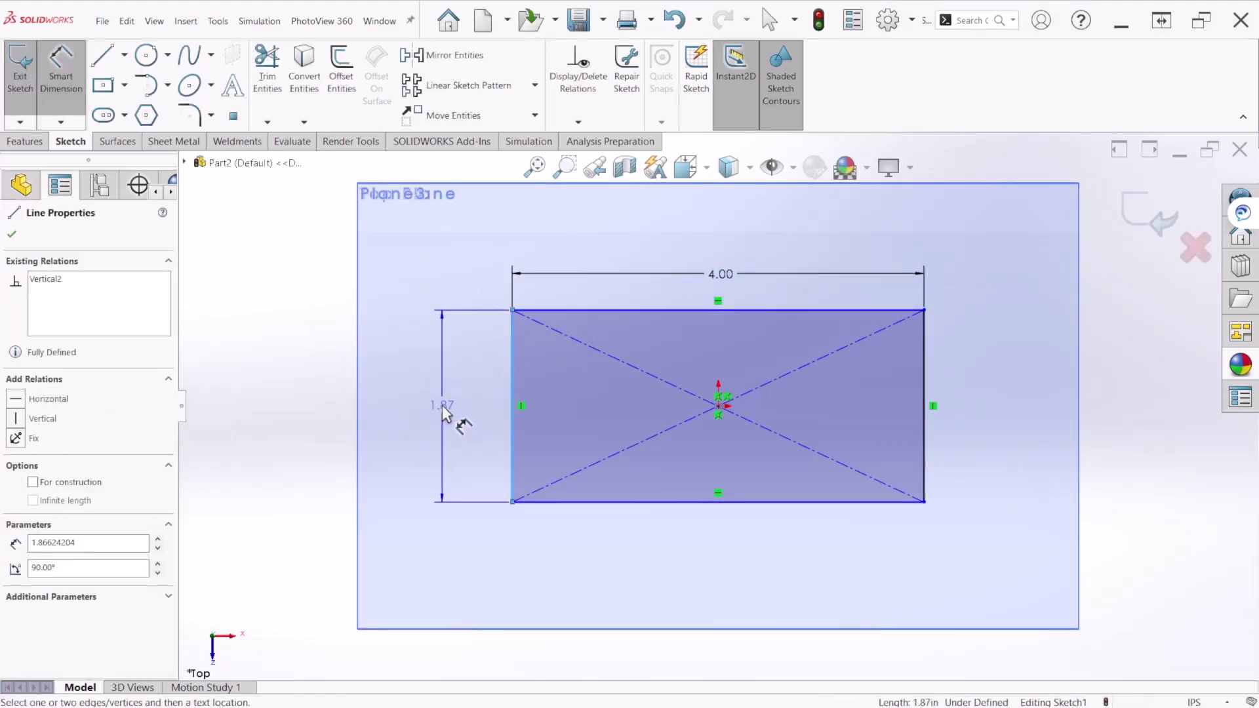
click(442, 405)
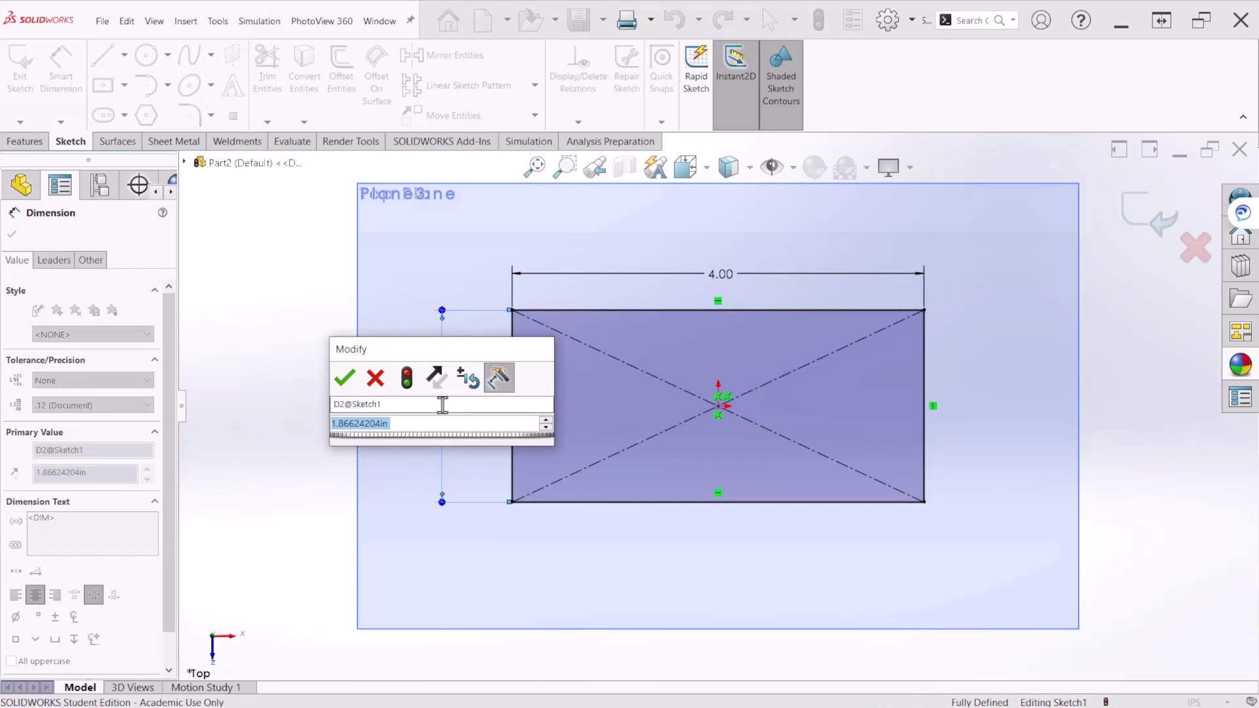
text(2.5)
key(Return)
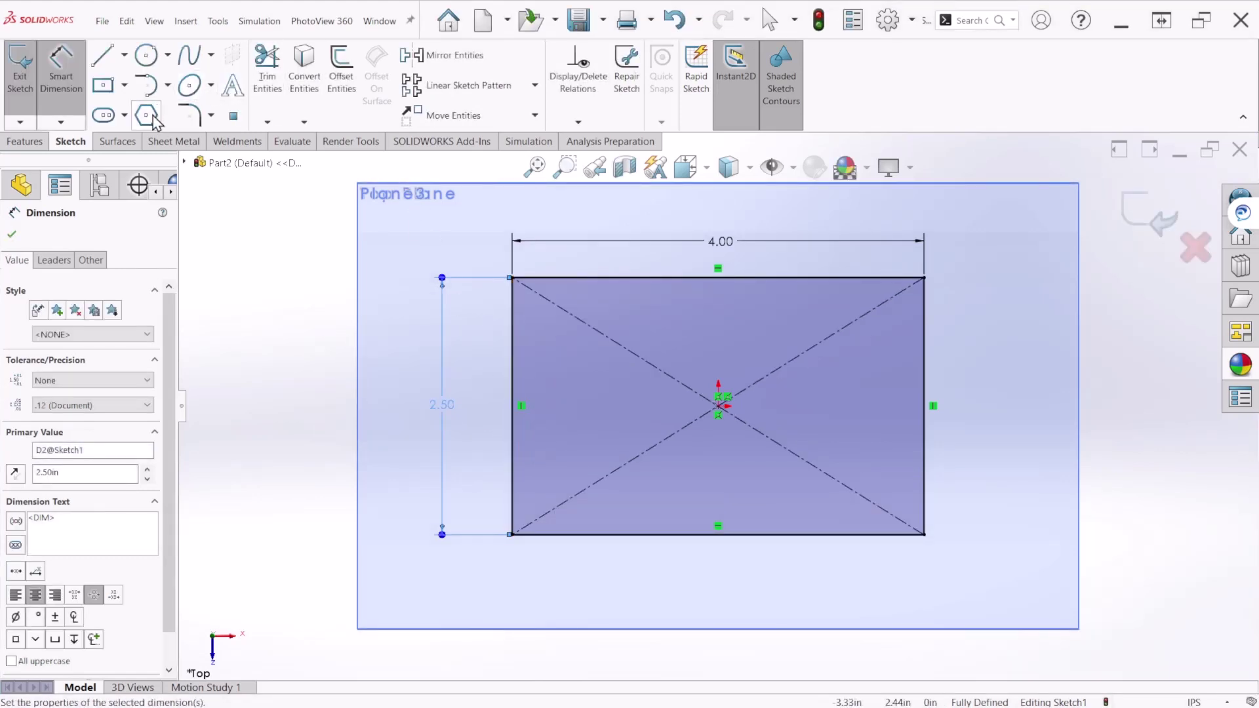
Step: Apply 0.5 in sketch fillets to the top-left, top-right, bottom-right and bottom-left corners
click(194, 118)
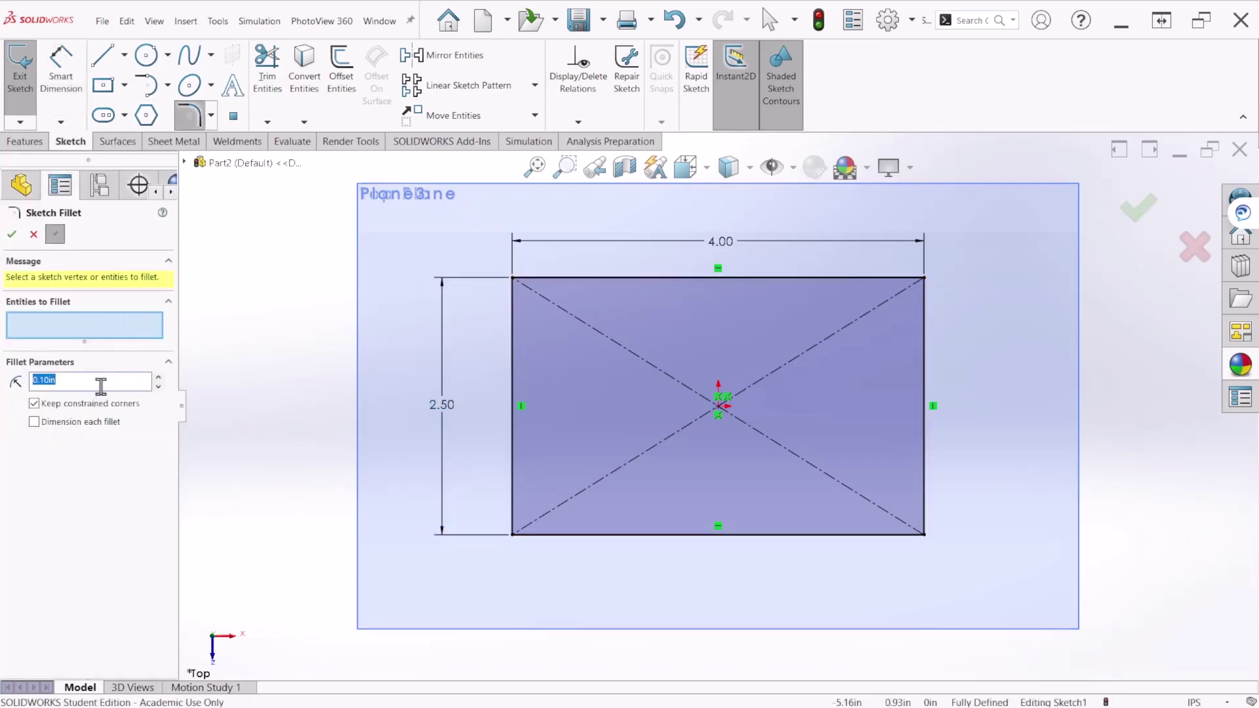
text(.5)
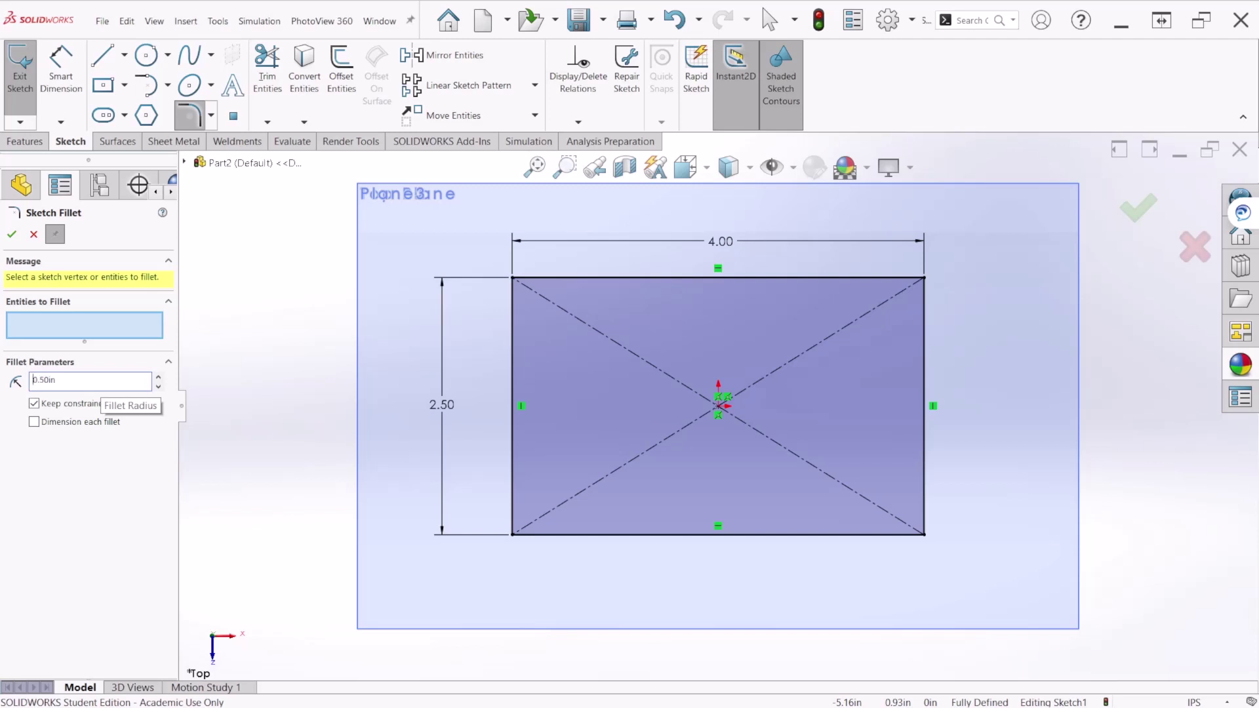
click(558, 278)
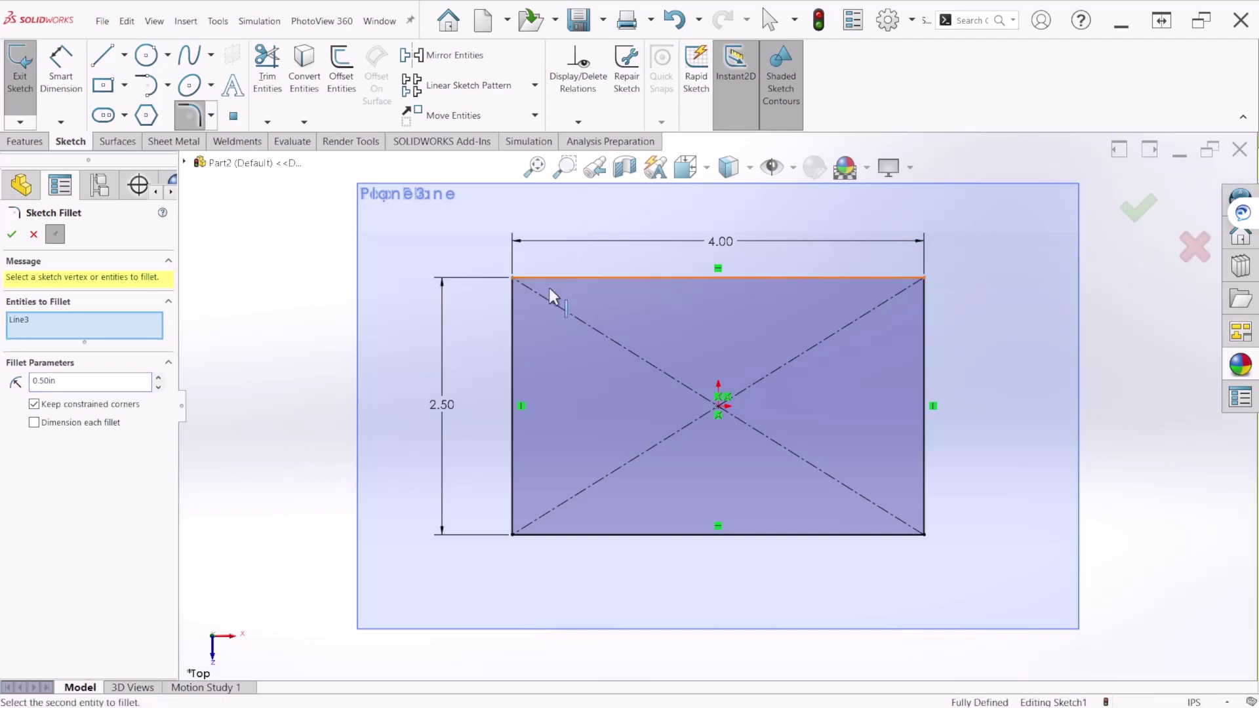
click(514, 308)
click(842, 279)
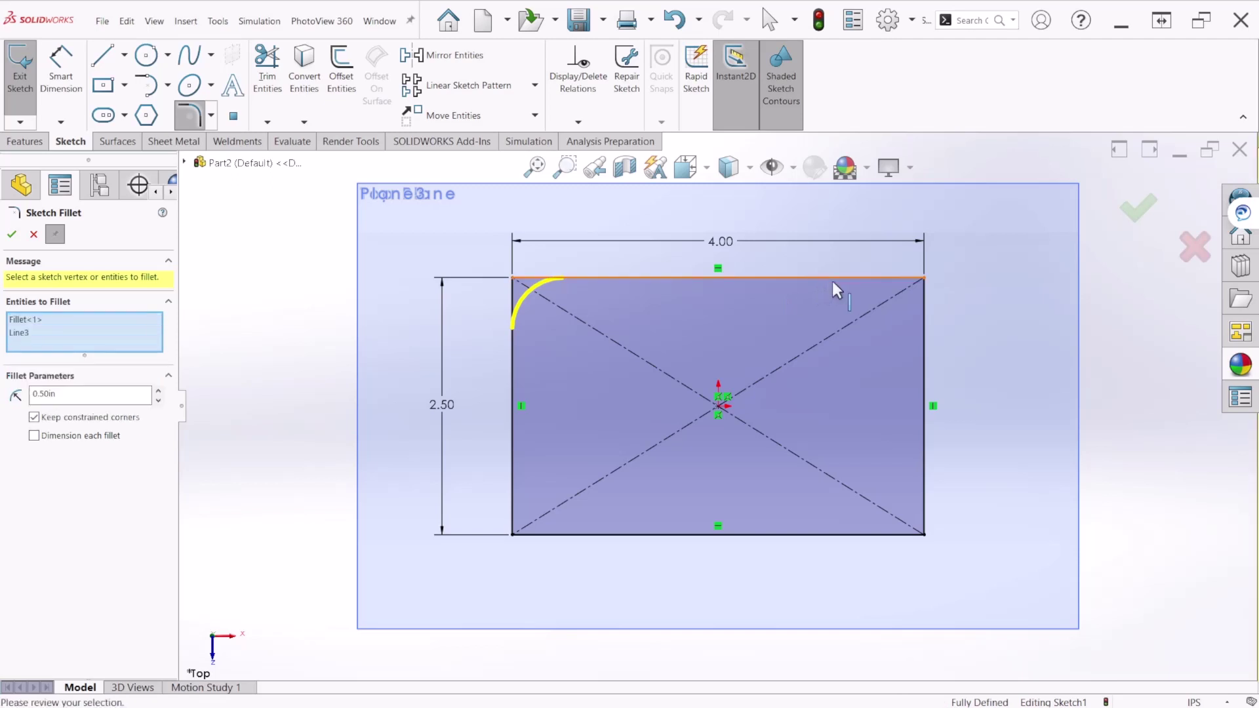
click(924, 305)
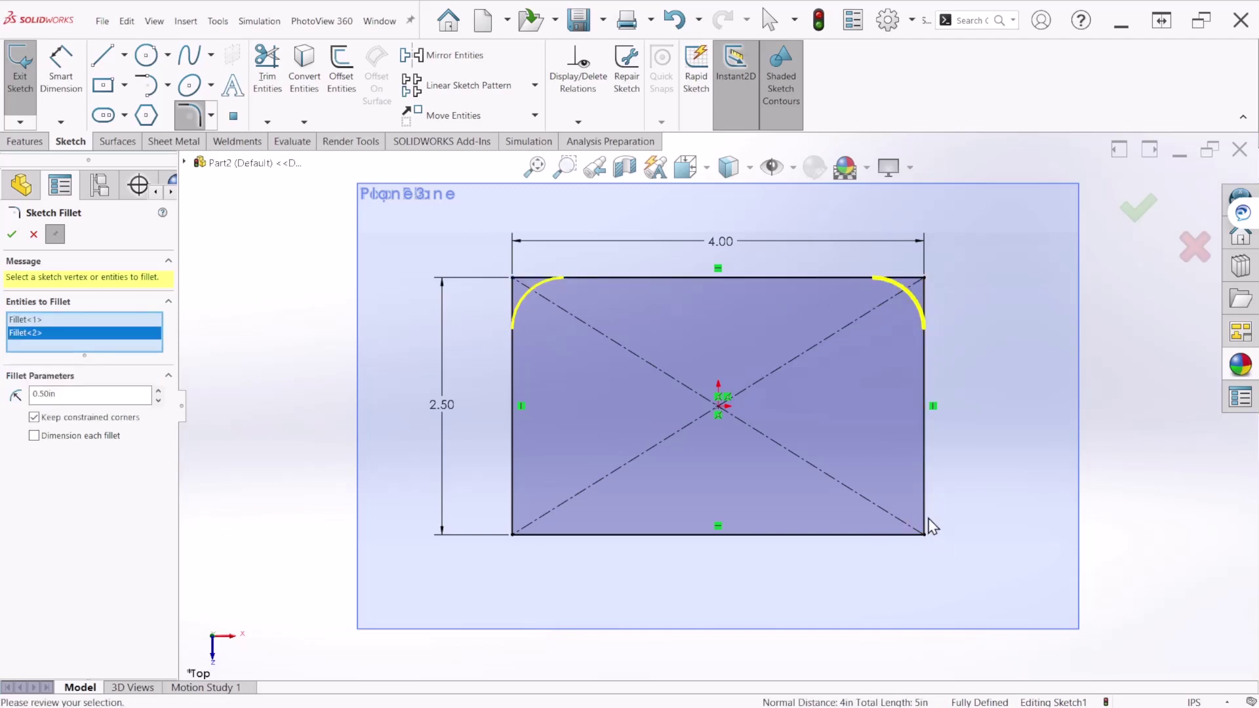
click(913, 533)
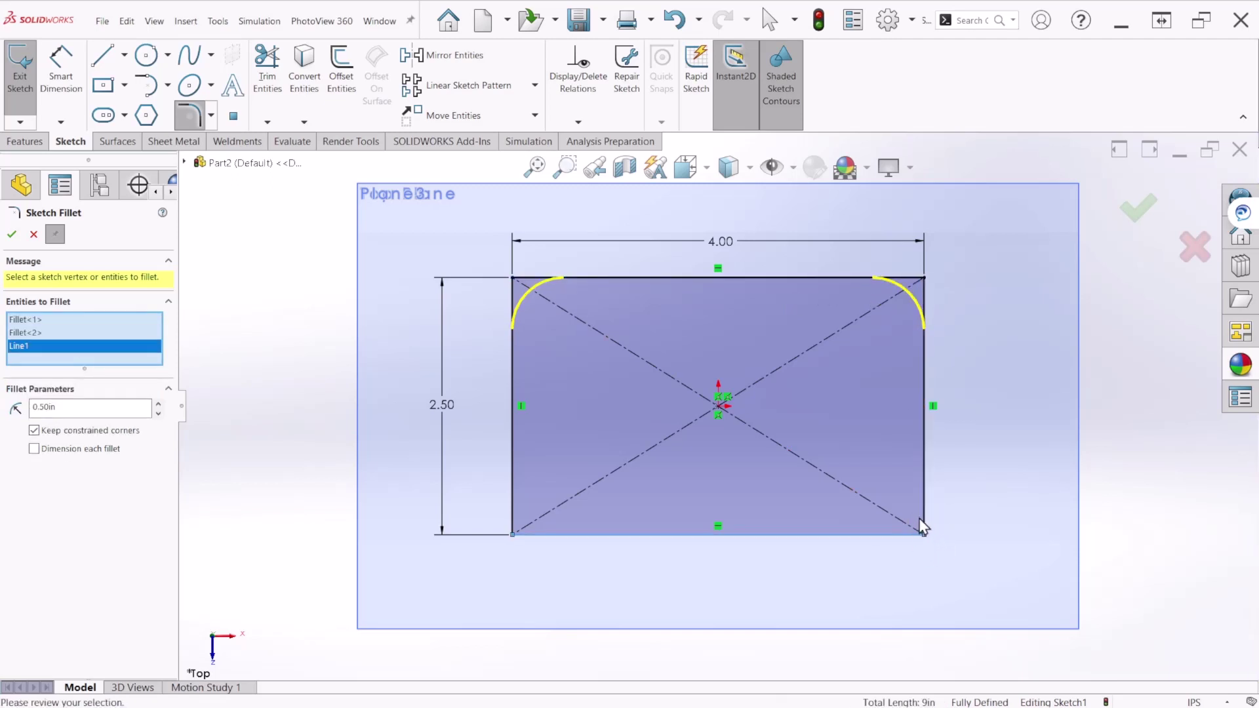
click(922, 510)
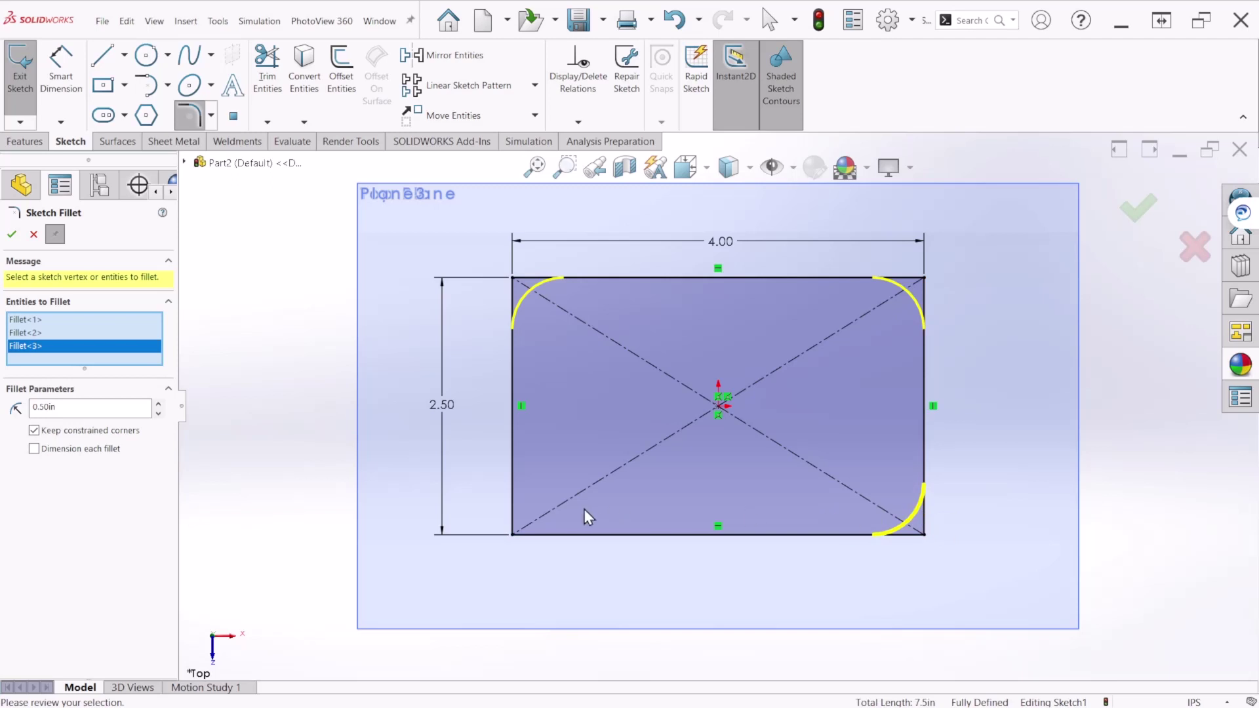
click(513, 510)
click(535, 532)
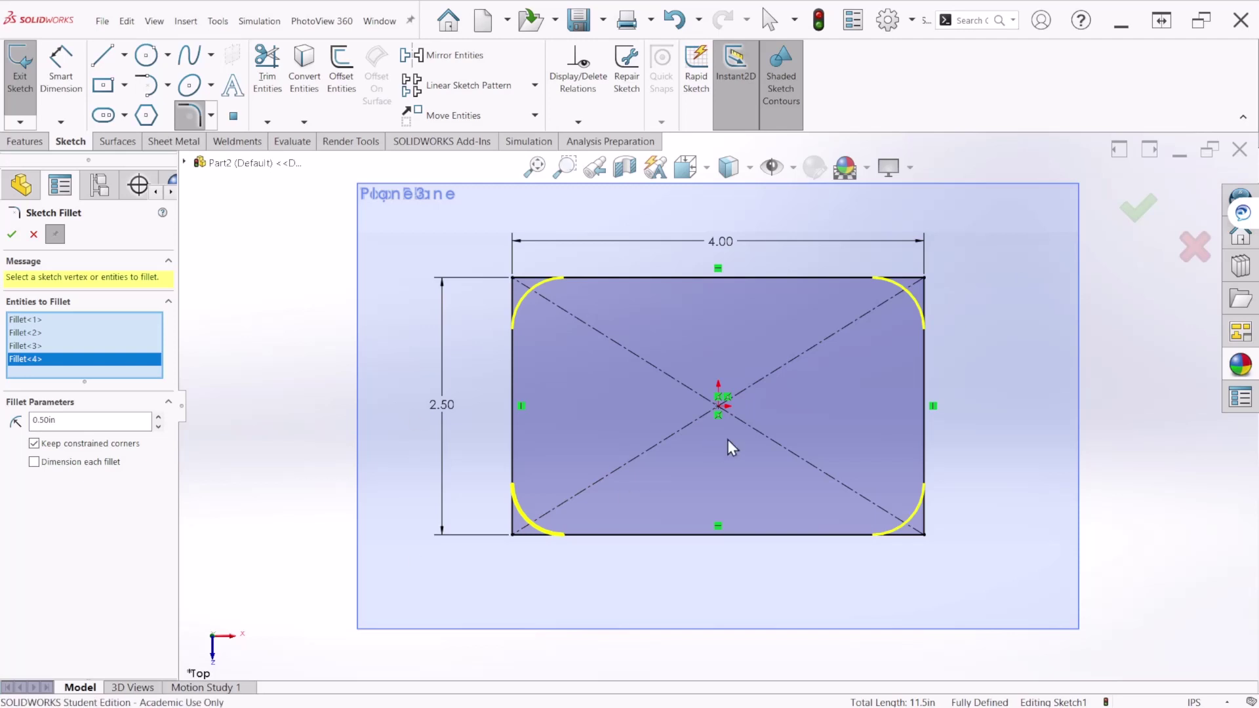
click(1136, 210)
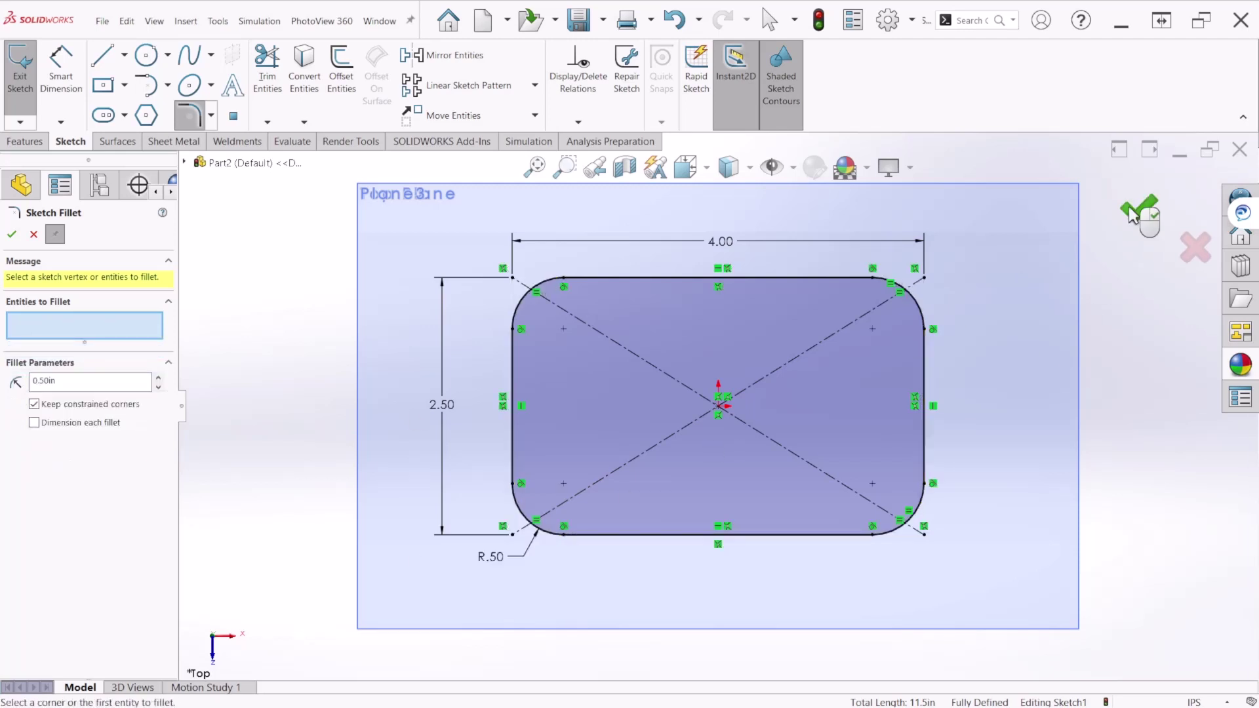
click(1137, 213)
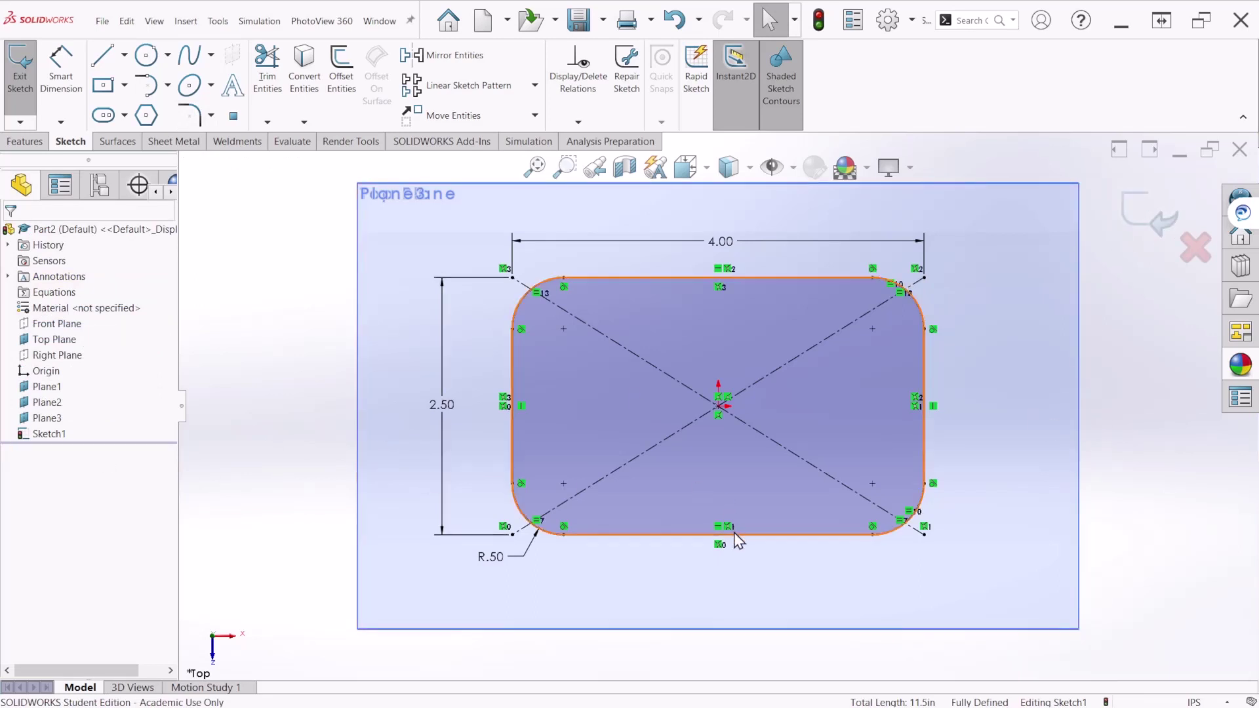
Step: Exit Sketch1 in isometric view, then select Plane1 and view it face-on
key(ctrl+7)
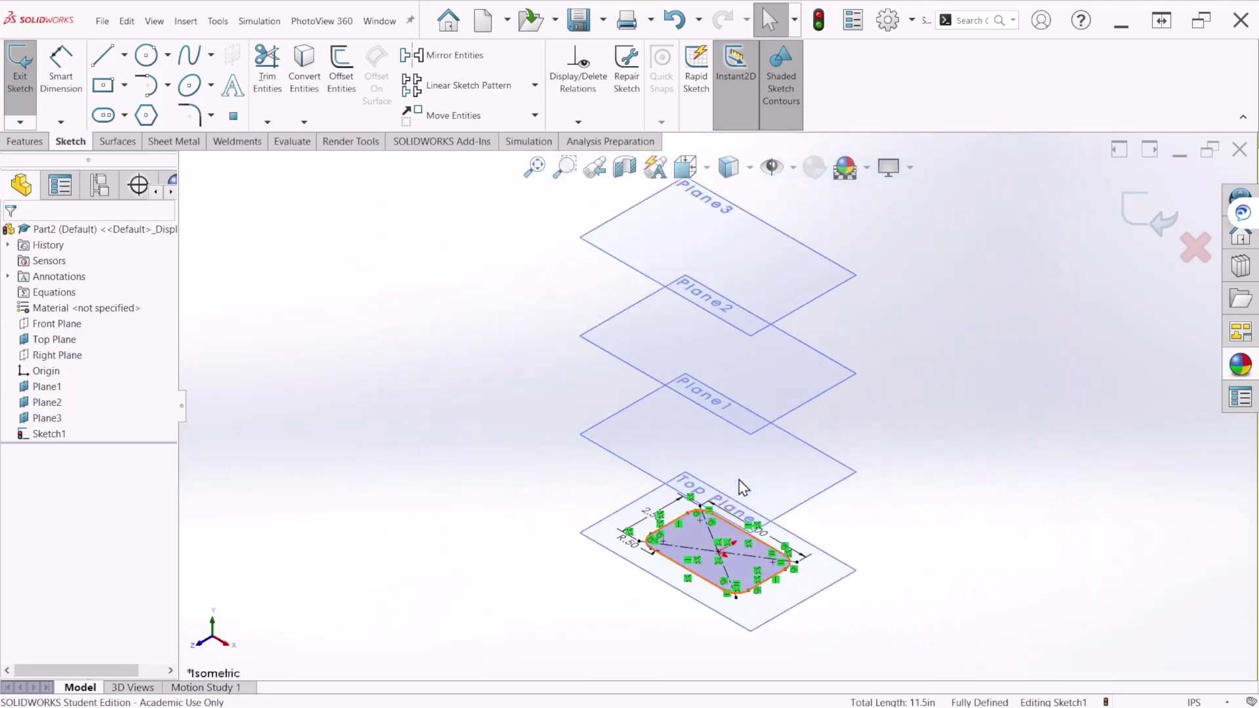
click(663, 429)
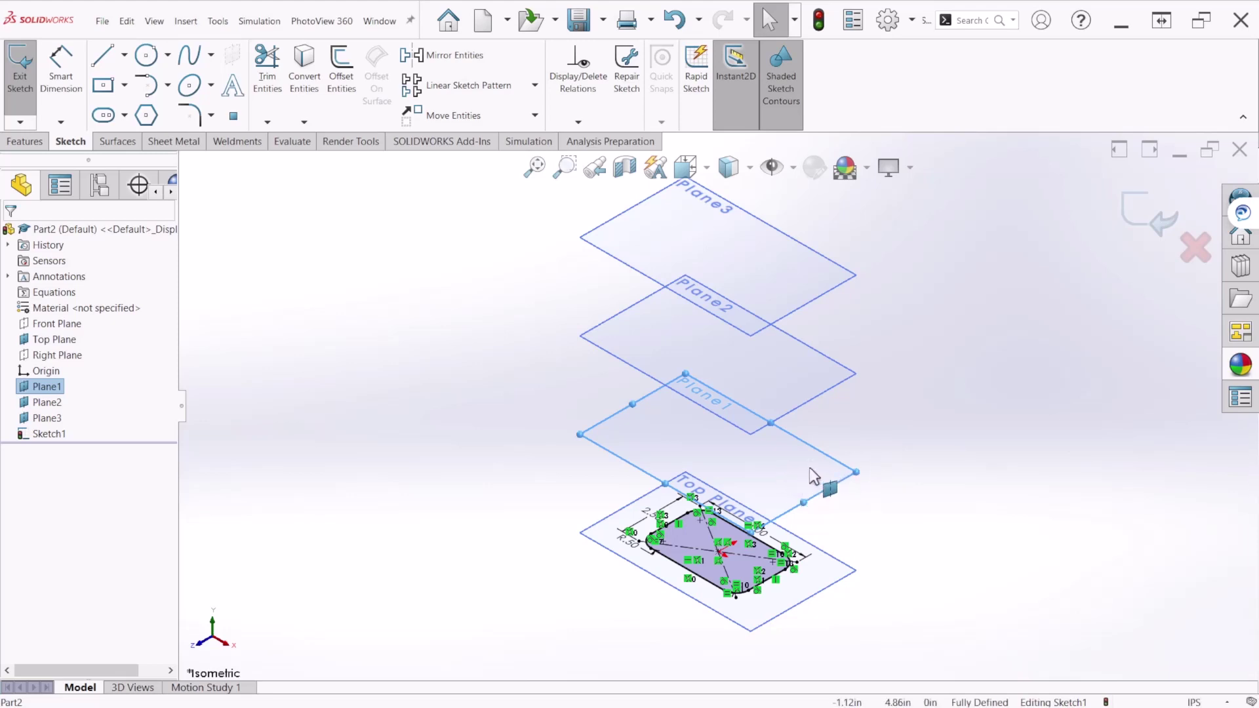
click(984, 415)
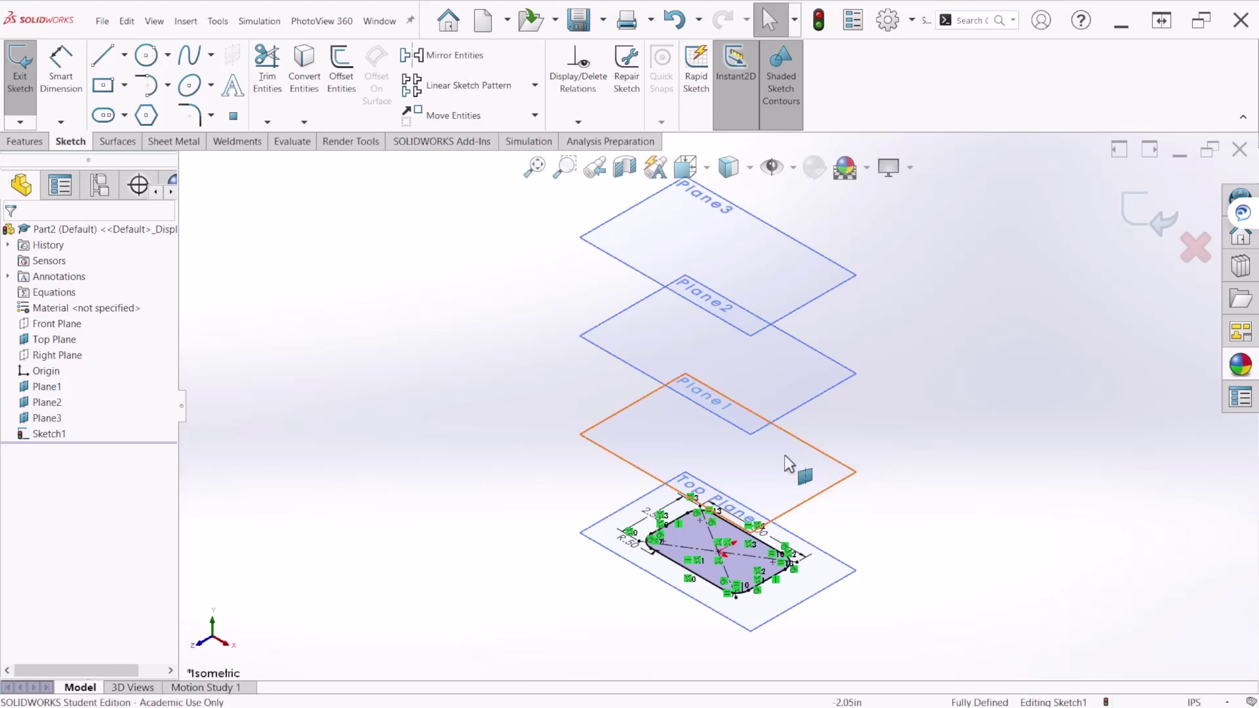
click(1131, 210)
click(682, 442)
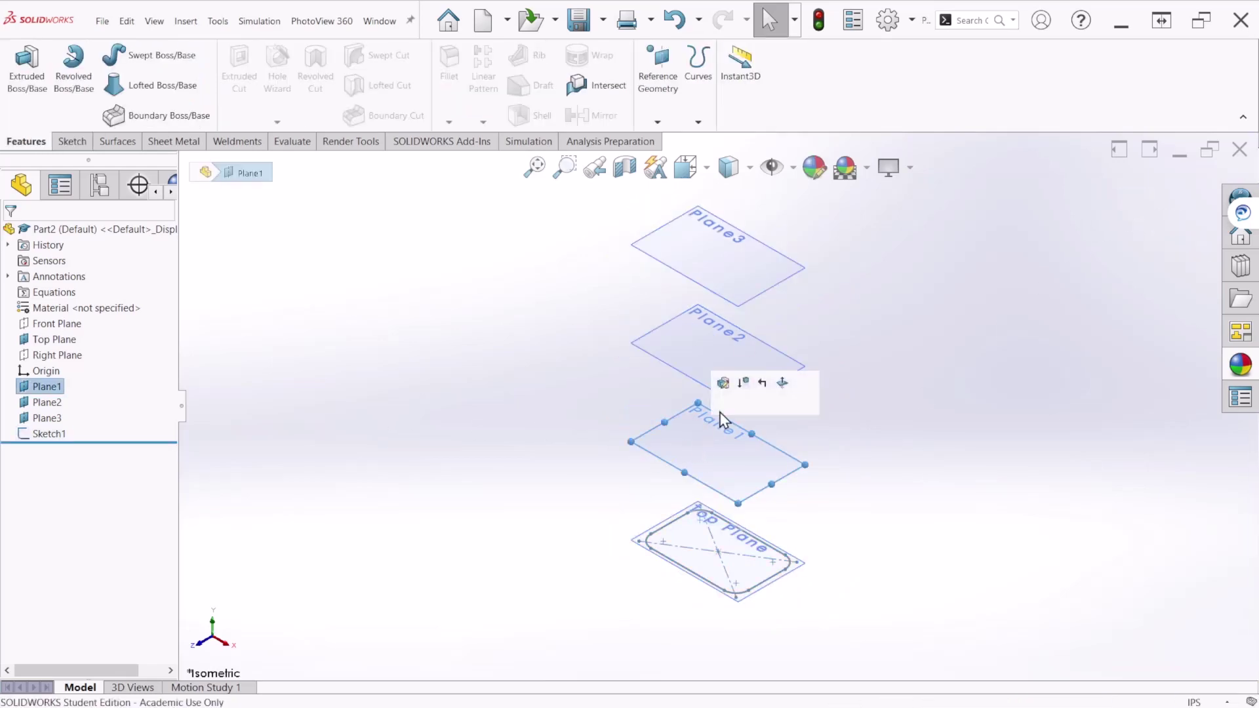
click(746, 406)
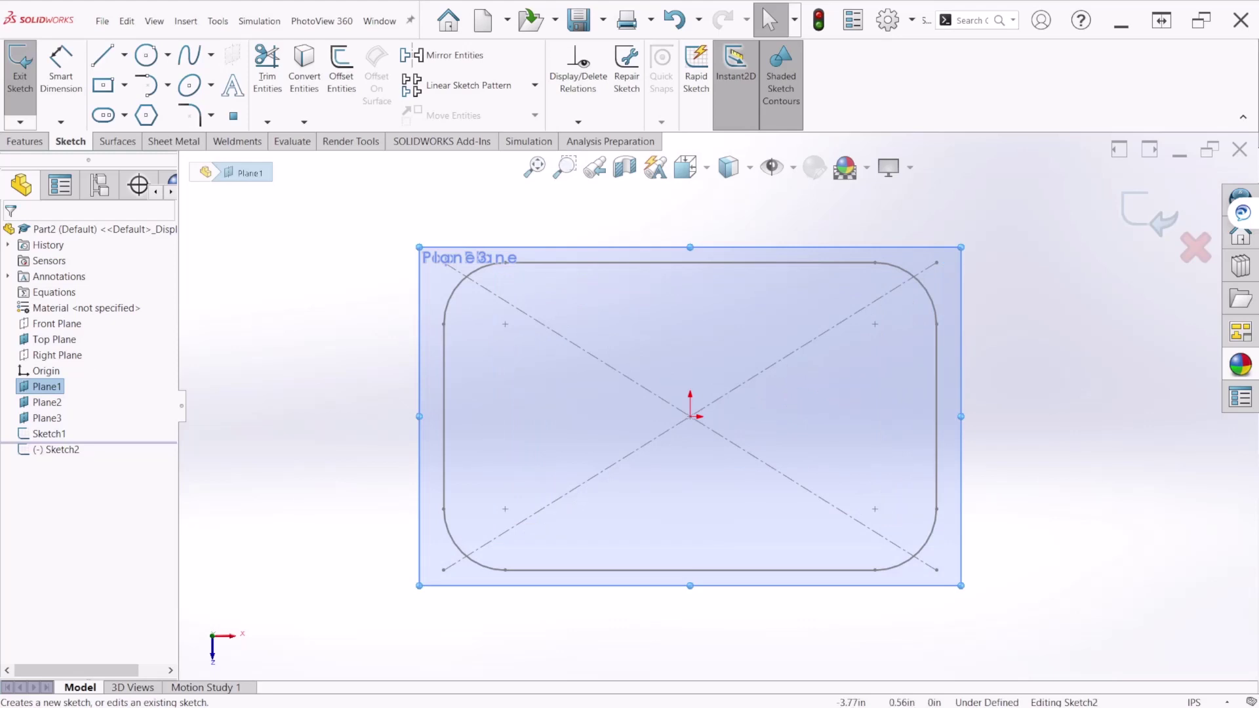
Step: Draw an origin-centred rectangle on Plane1 and dimension its width to 2.75 in
click(103, 85)
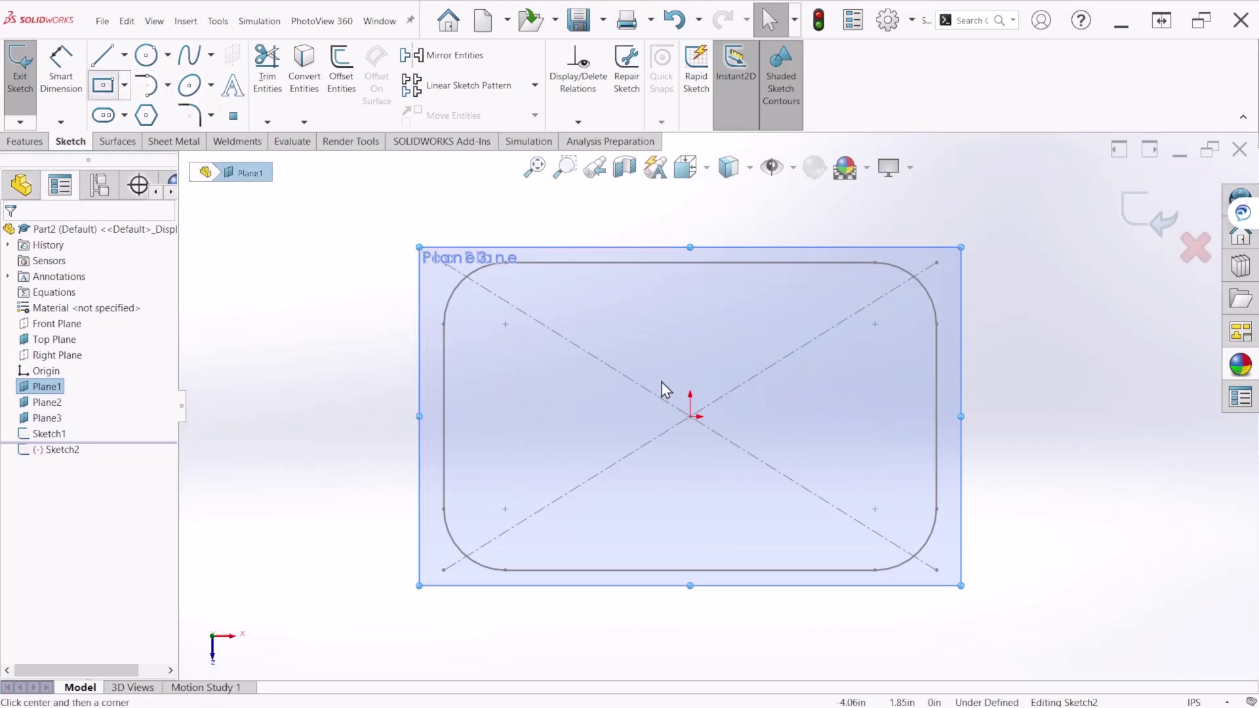
click(689, 415)
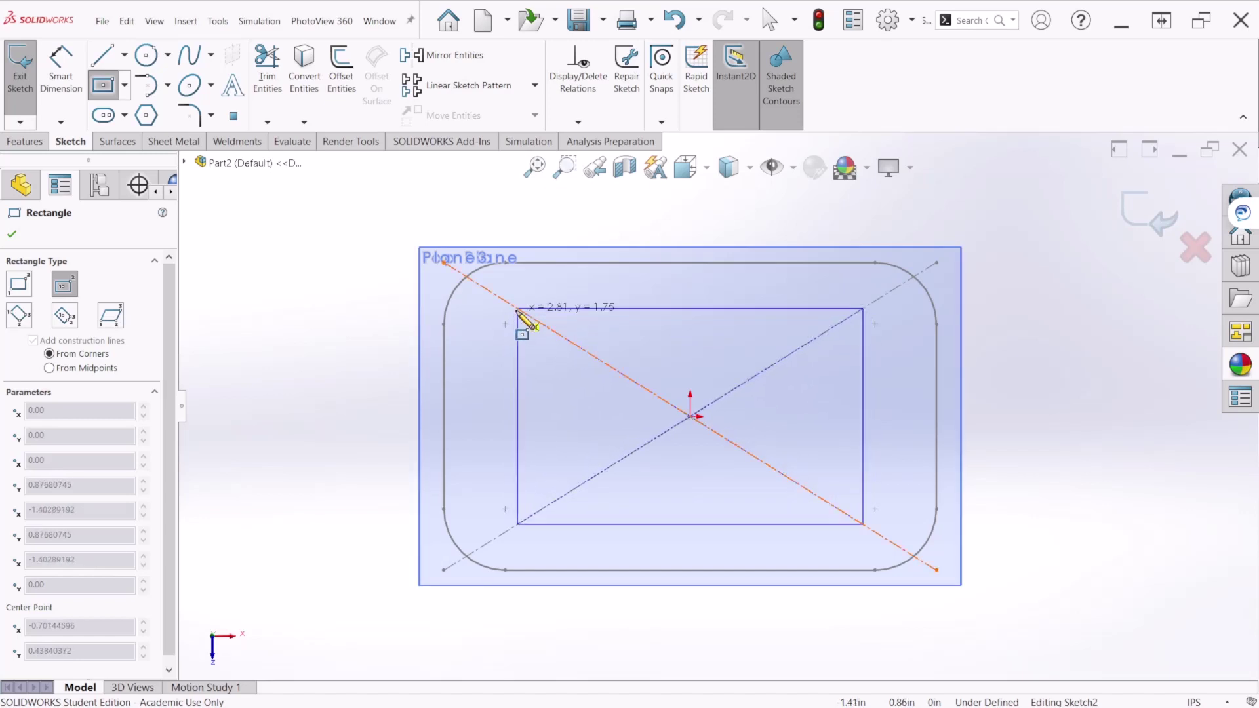
click(517, 310)
click(61, 66)
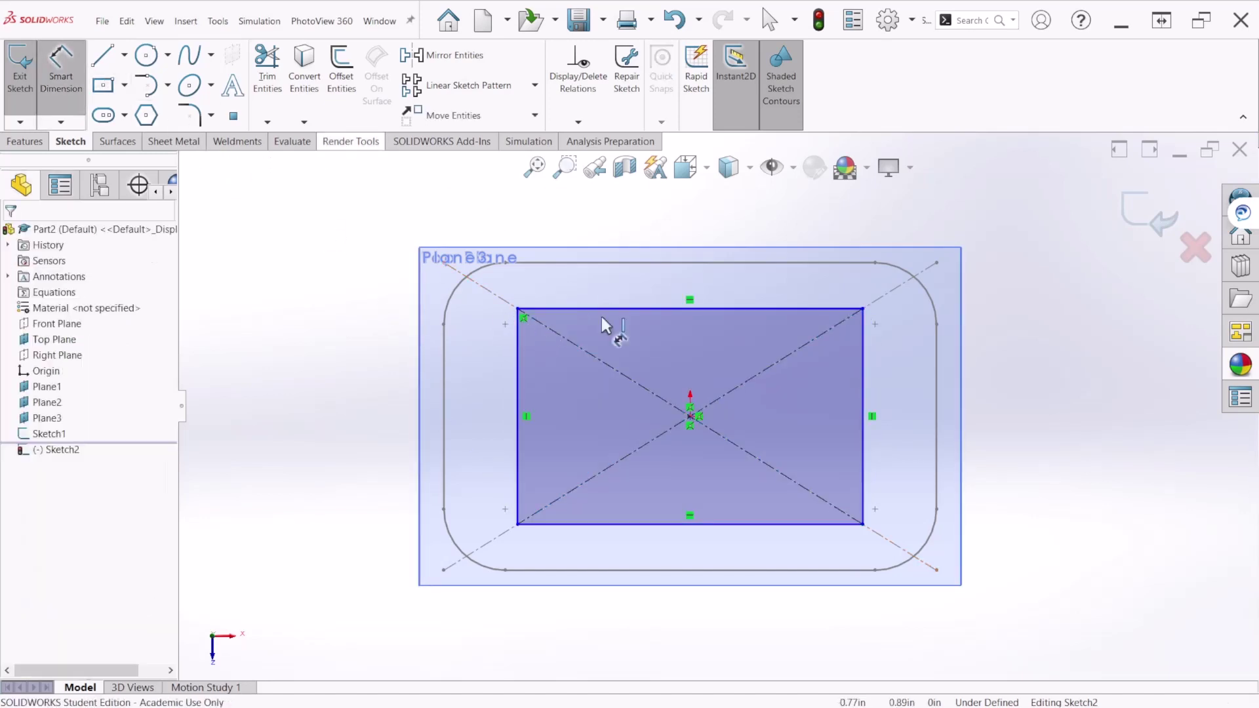
click(617, 309)
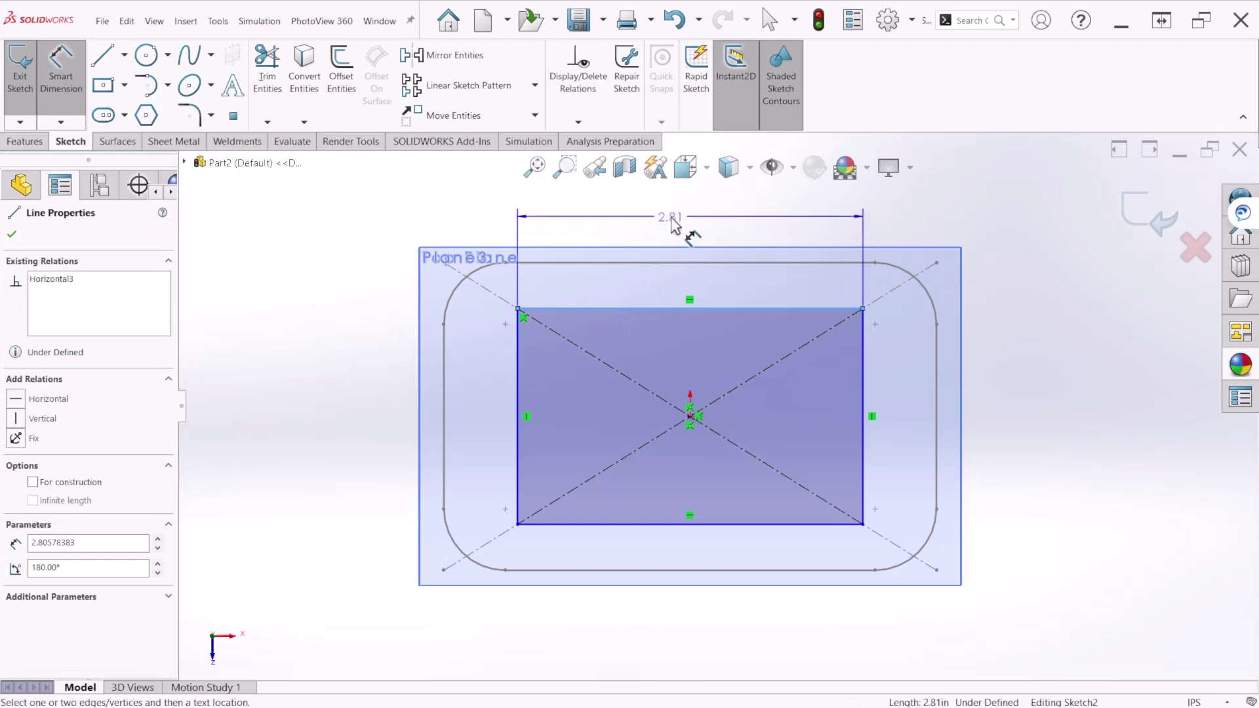
click(676, 226)
text(2.7)
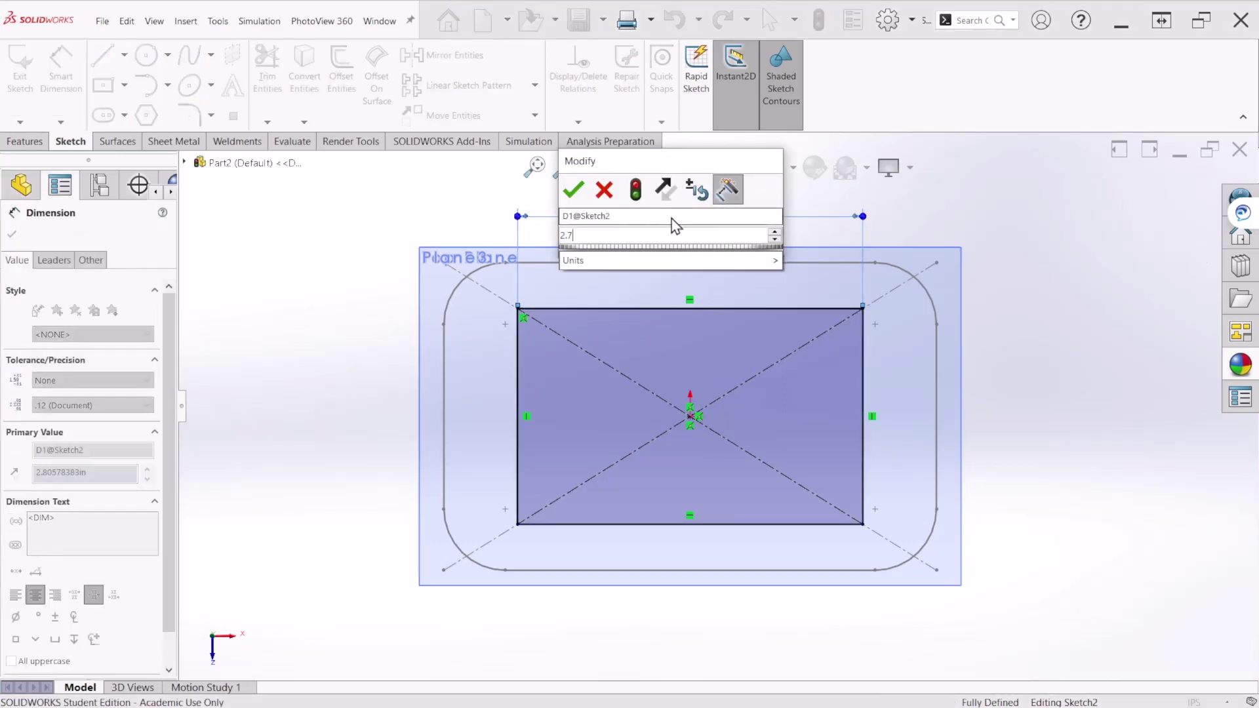
text(5)
key(Return)
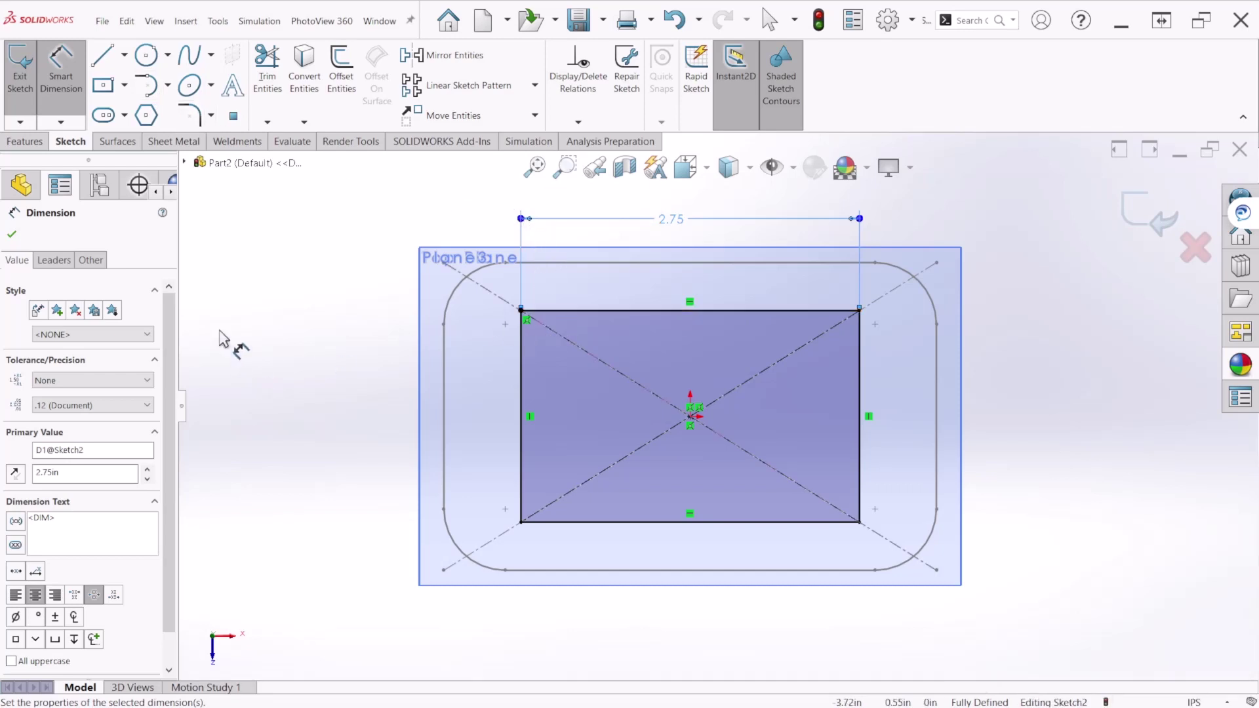
Step: Fillet all four corners of the 2.75 in rectangle at R.50, then exit Sketch2
click(1110, 304)
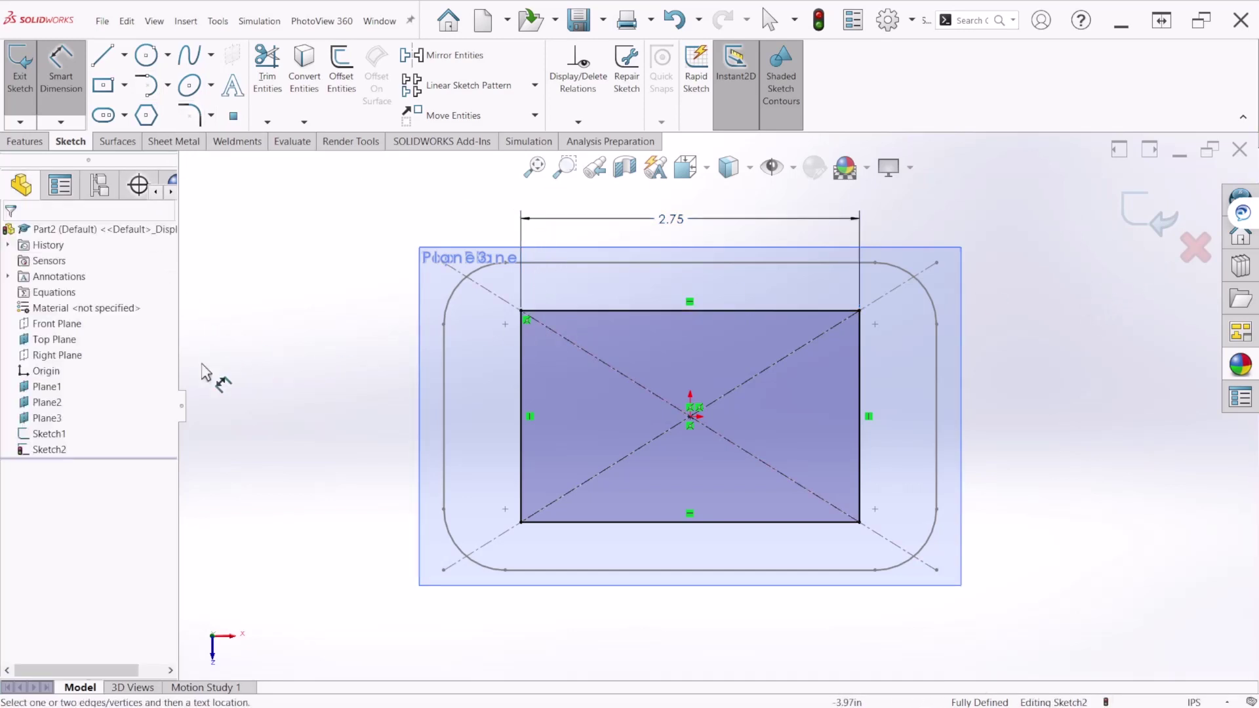
click(191, 115)
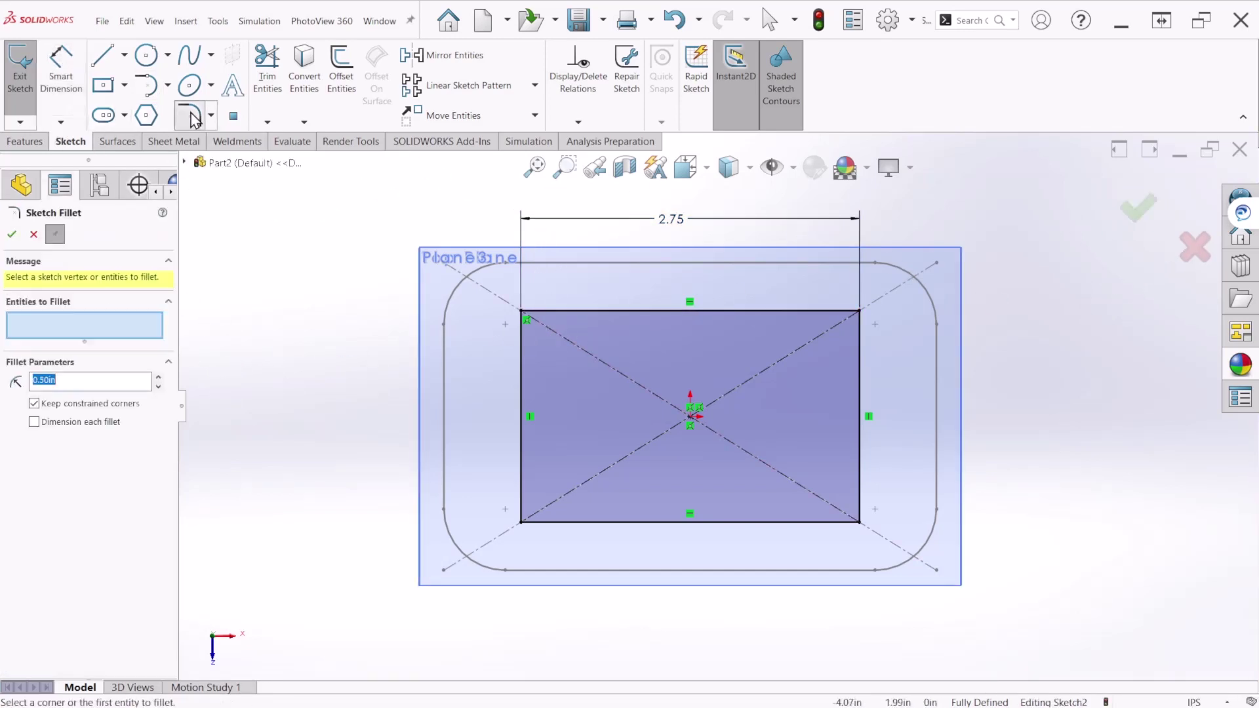
click(573, 311)
click(520, 362)
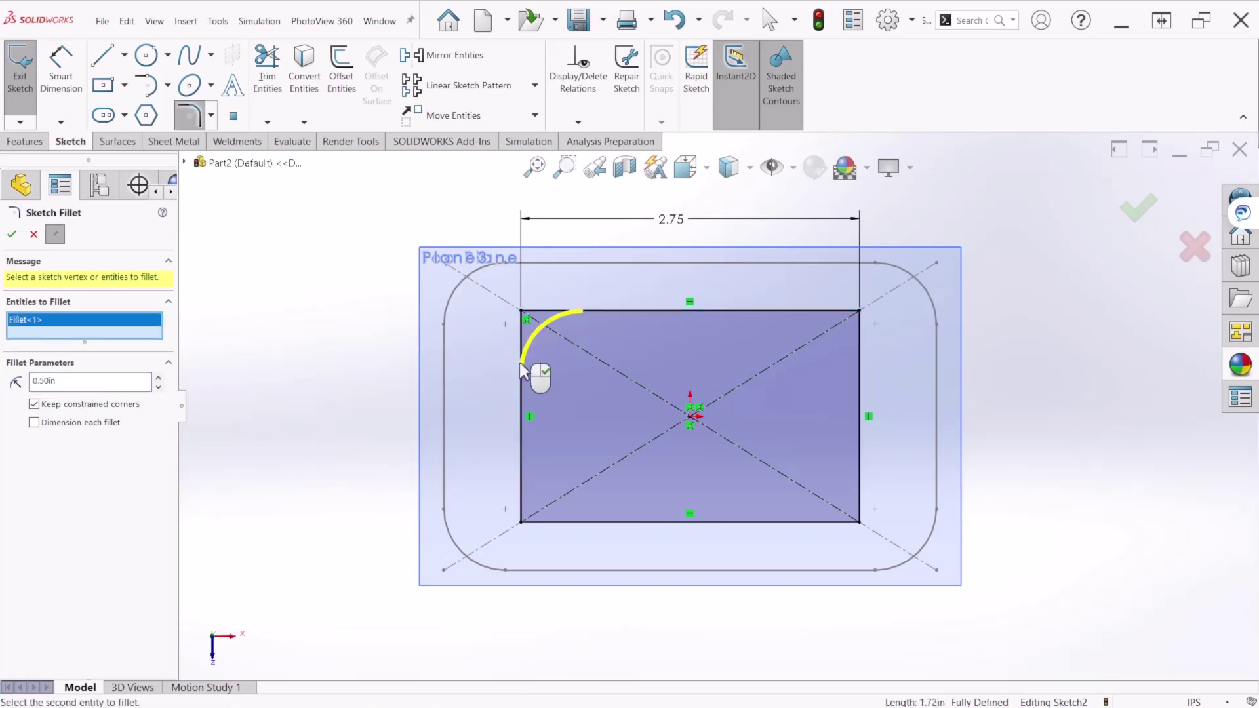
click(808, 309)
click(859, 371)
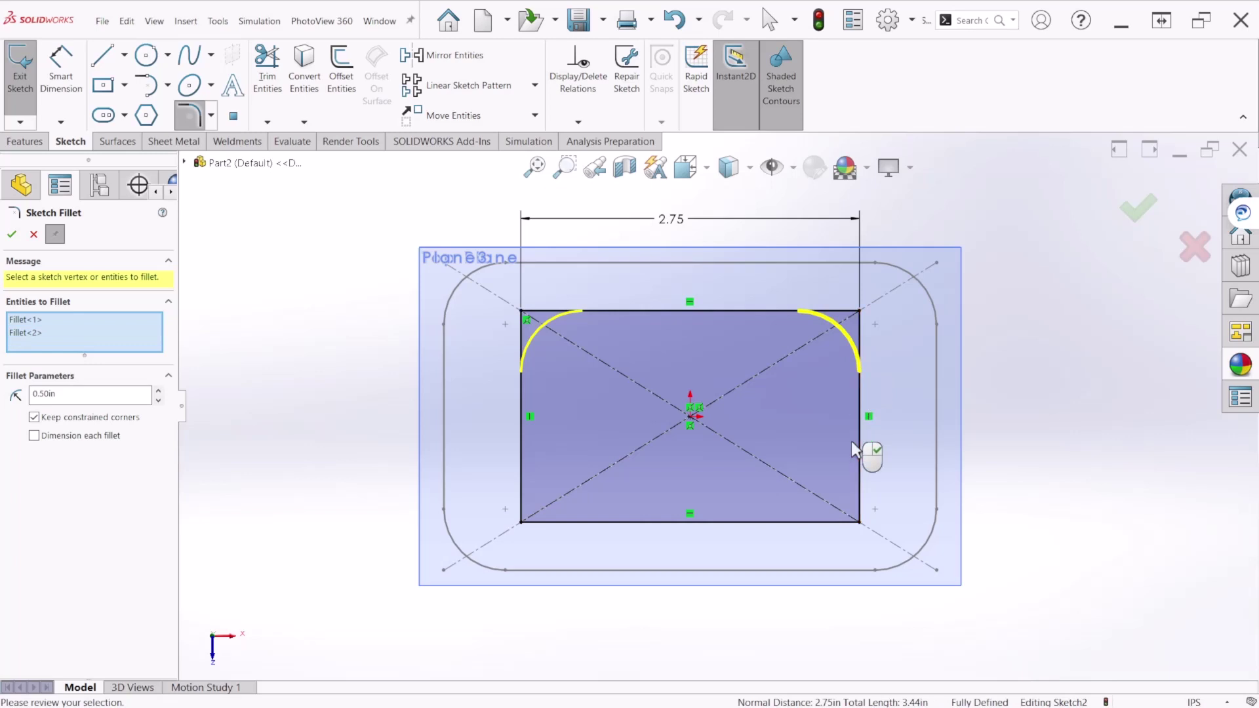
click(835, 522)
click(860, 493)
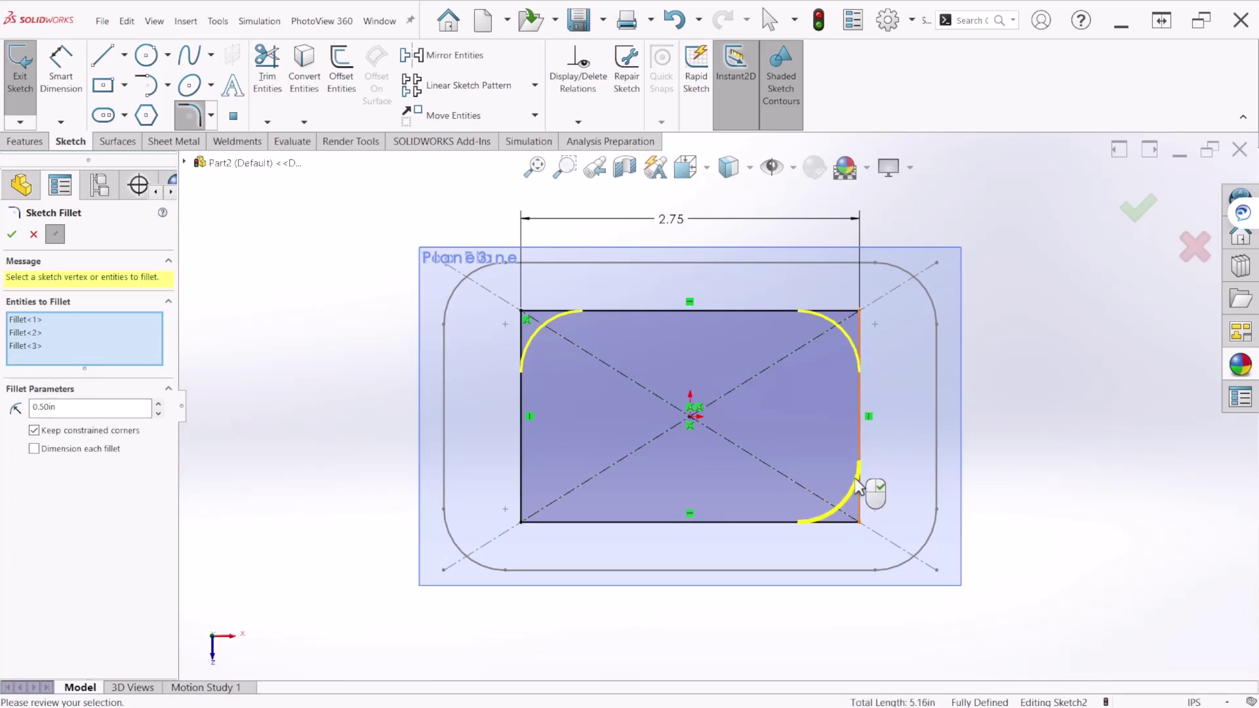
click(581, 519)
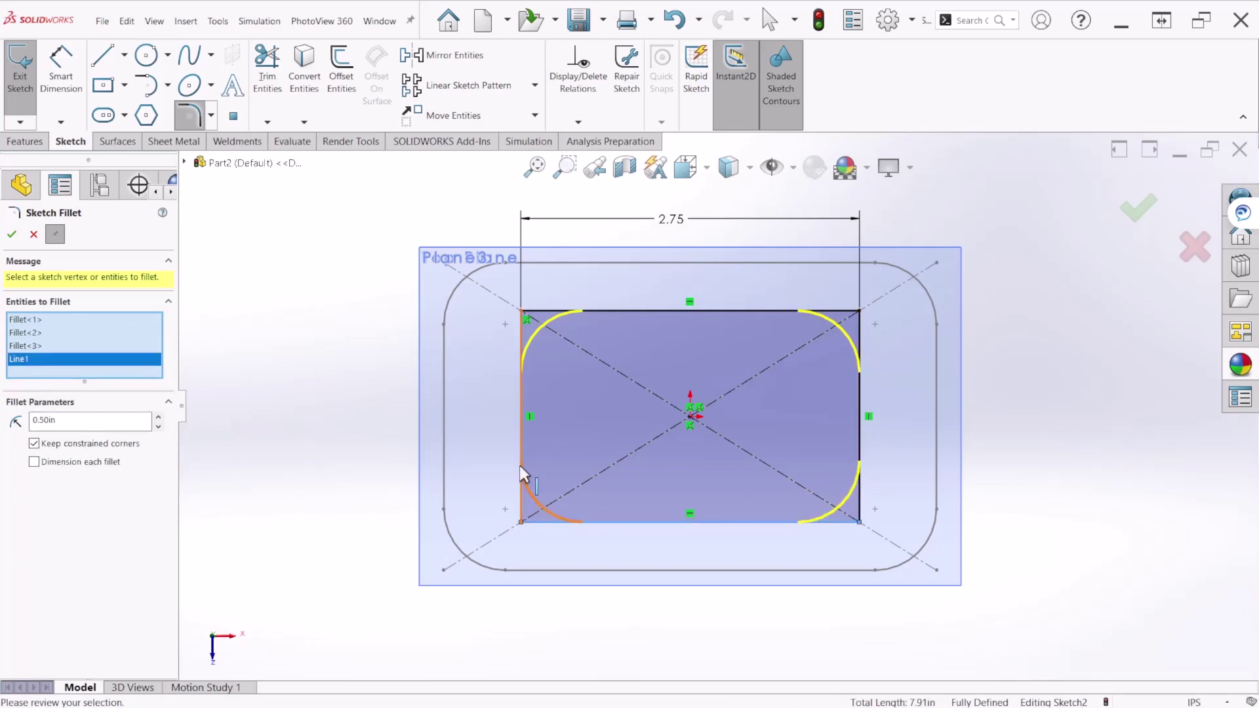
click(521, 466)
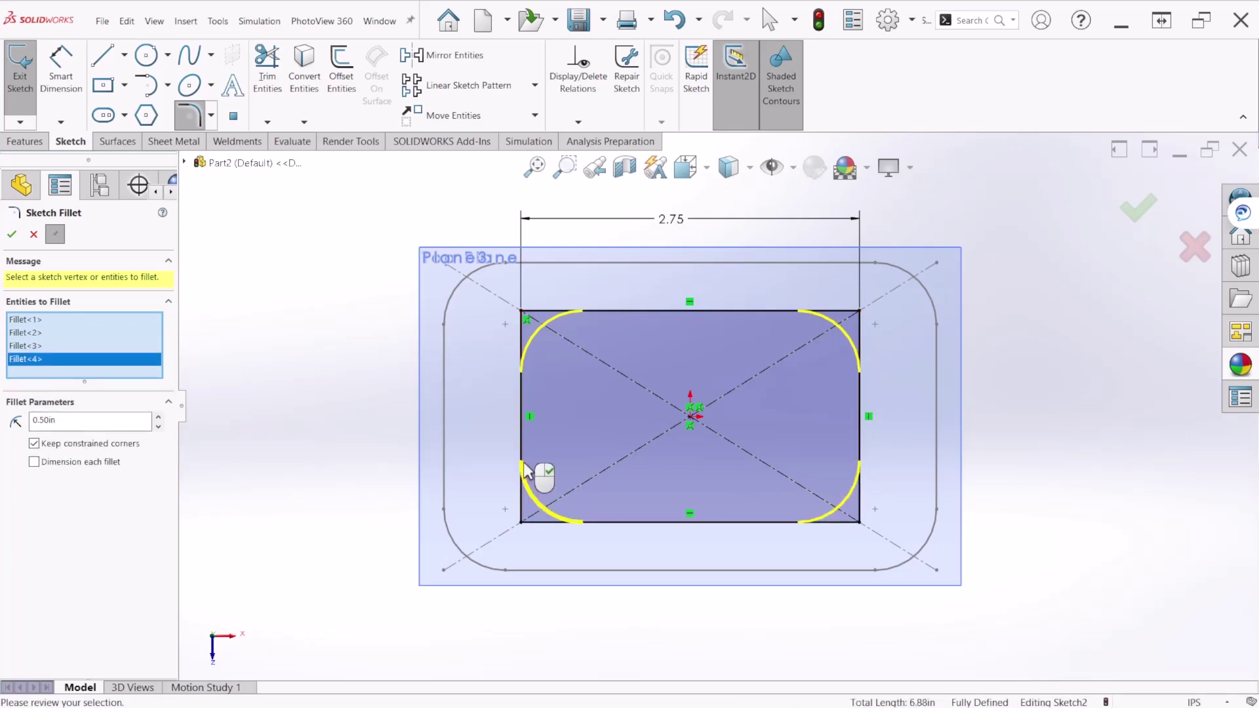
click(1139, 211)
click(1139, 211)
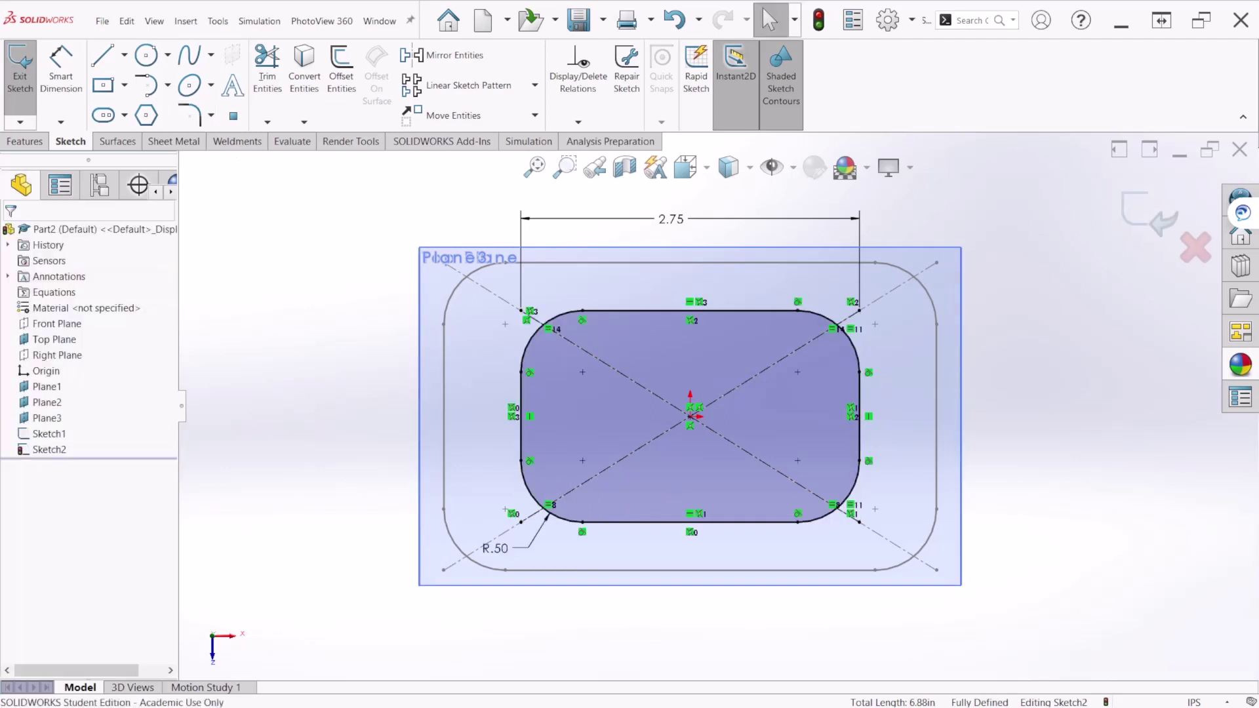
click(1147, 215)
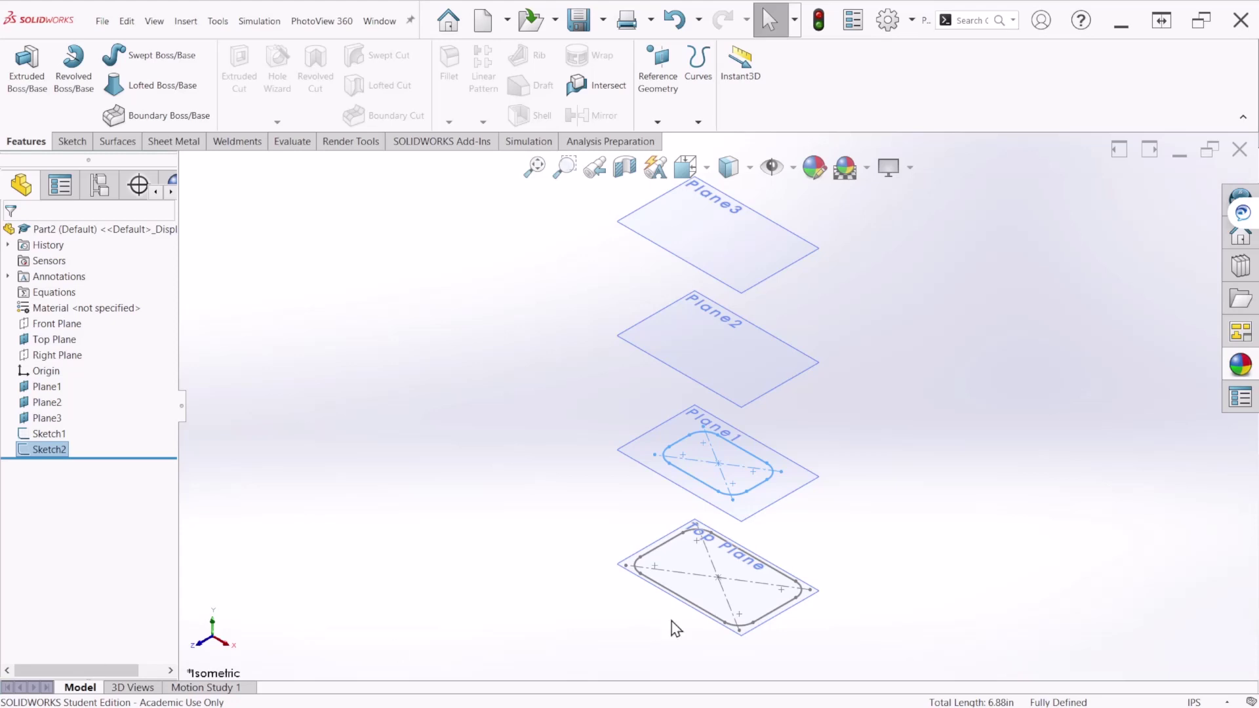
Step: Select Plane2 in the graphics area and open Sketch3 on it
click(749, 355)
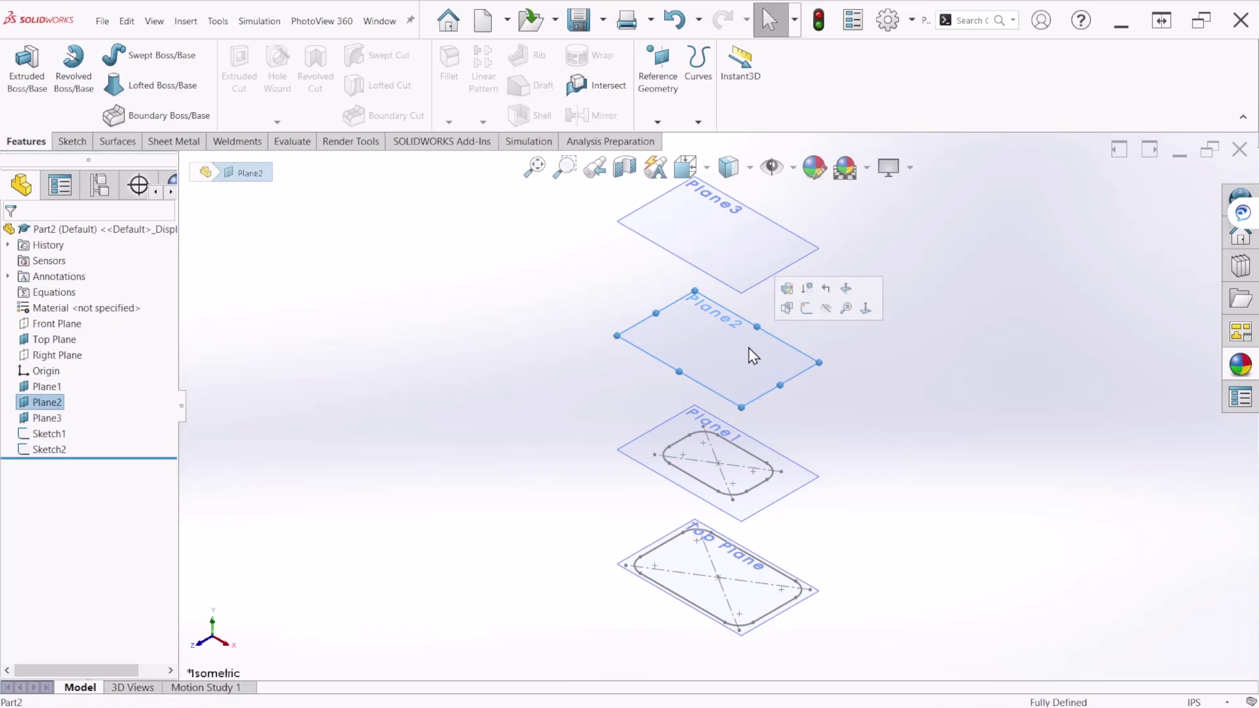
click(807, 308)
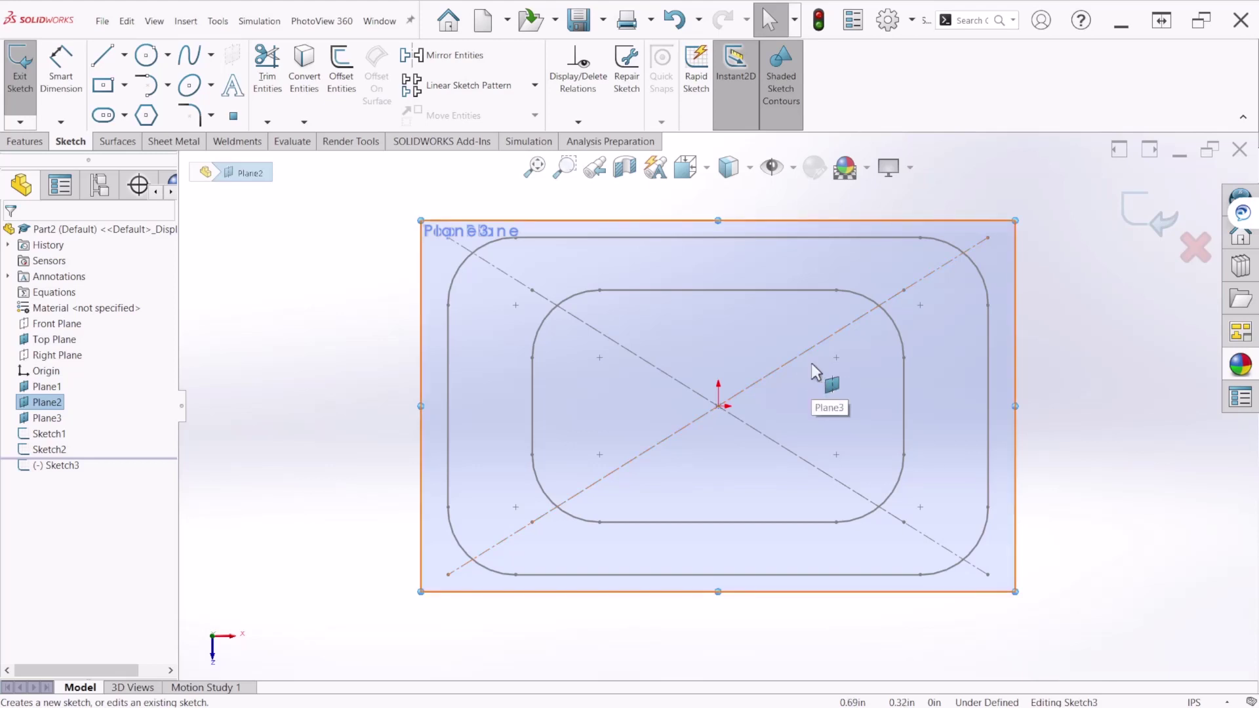
Step: Convert Sketch1's 4.00 × 2.50 rounded profile into Sketch3, then exit the sketch
click(307, 113)
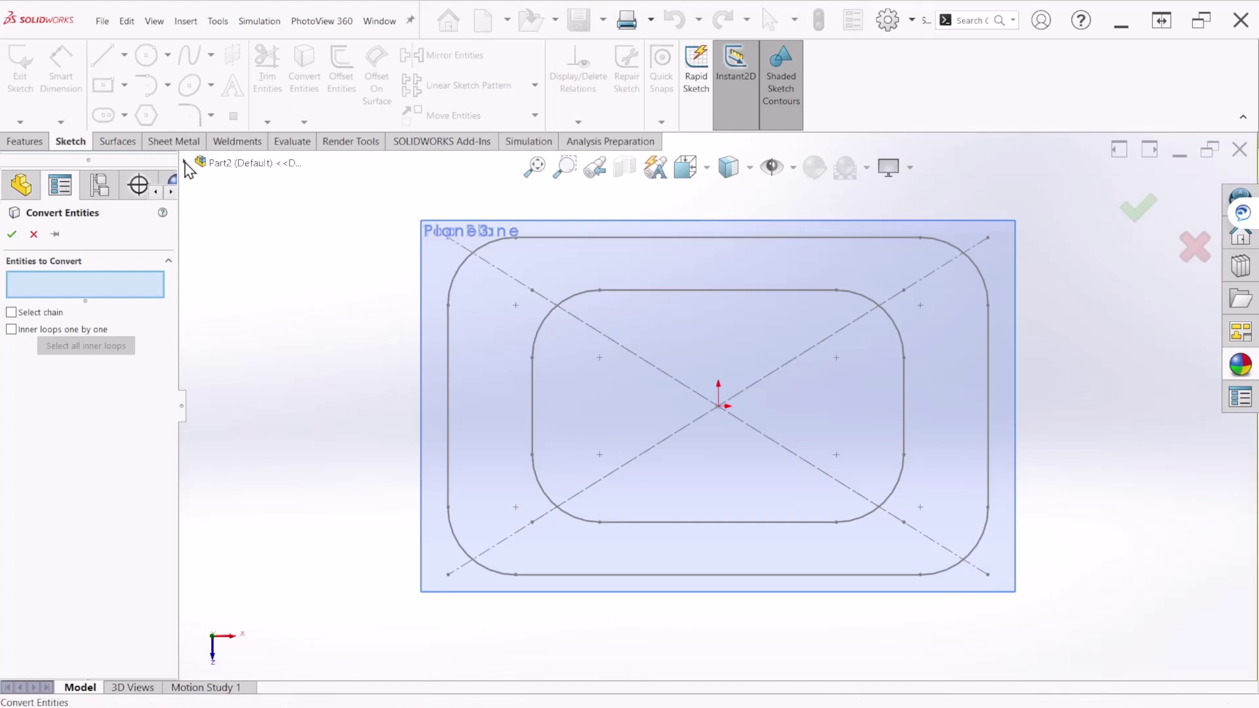
click(185, 162)
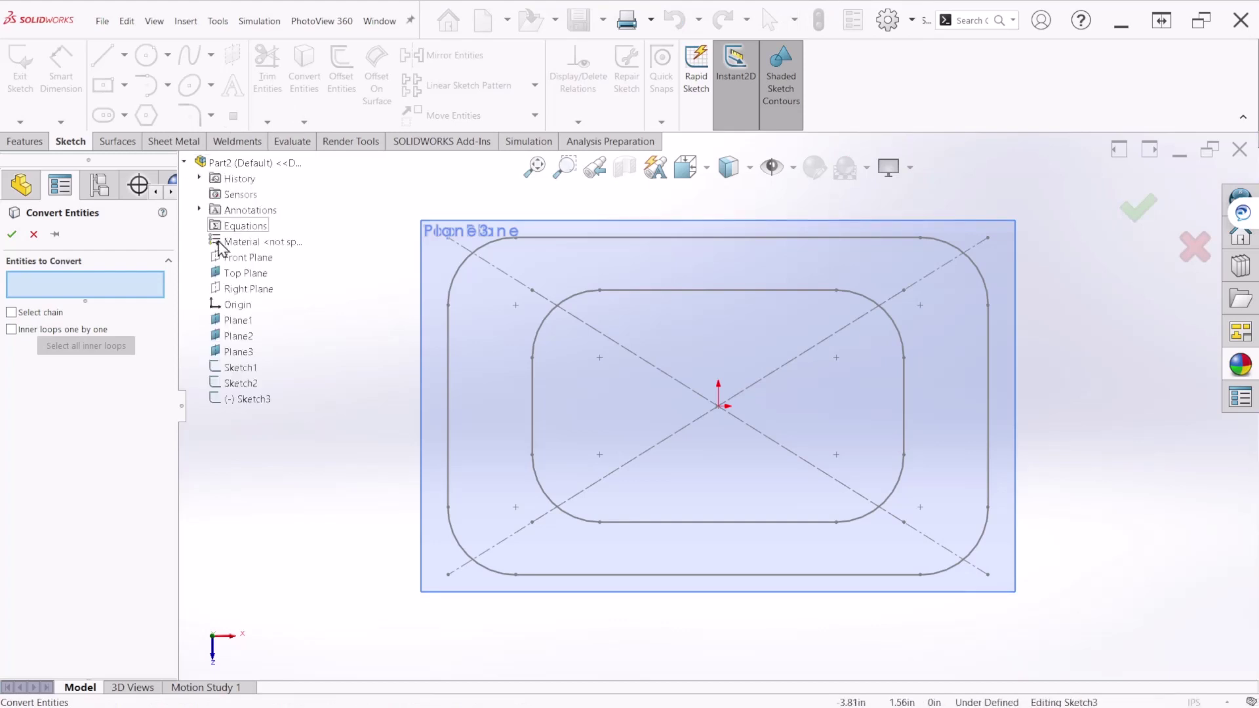
click(240, 374)
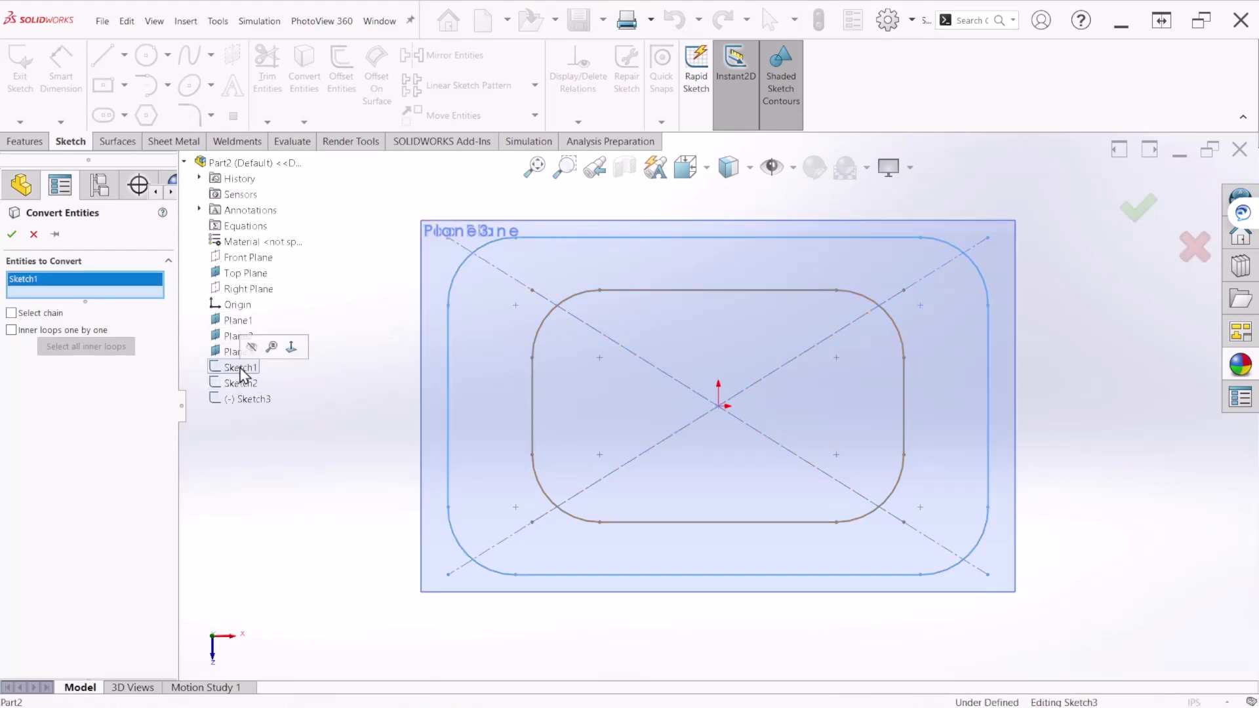
click(12, 235)
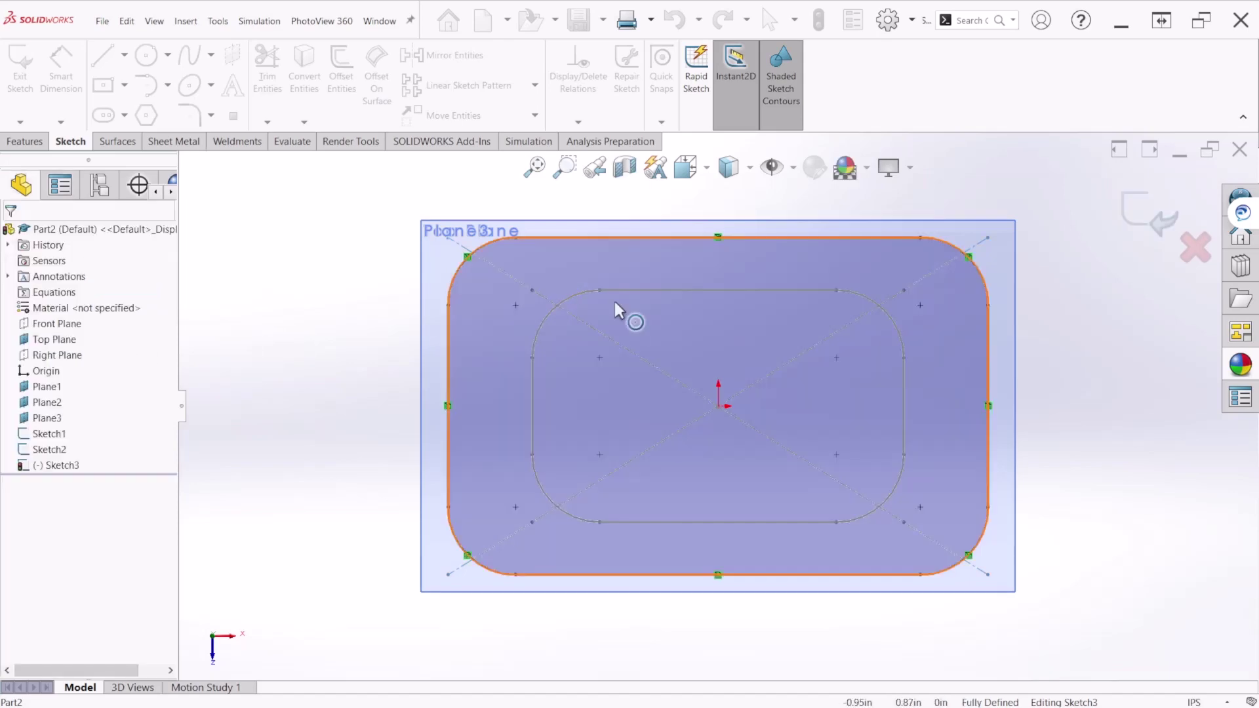
mouse_move(831, 502)
middle_down()
mouse_move(844, 206)
mouse_move(798, 258)
mouse_move(795, 357)
mouse_move(822, 349)
middle_up()
scroll(836, 357, up, 5)
key(f)
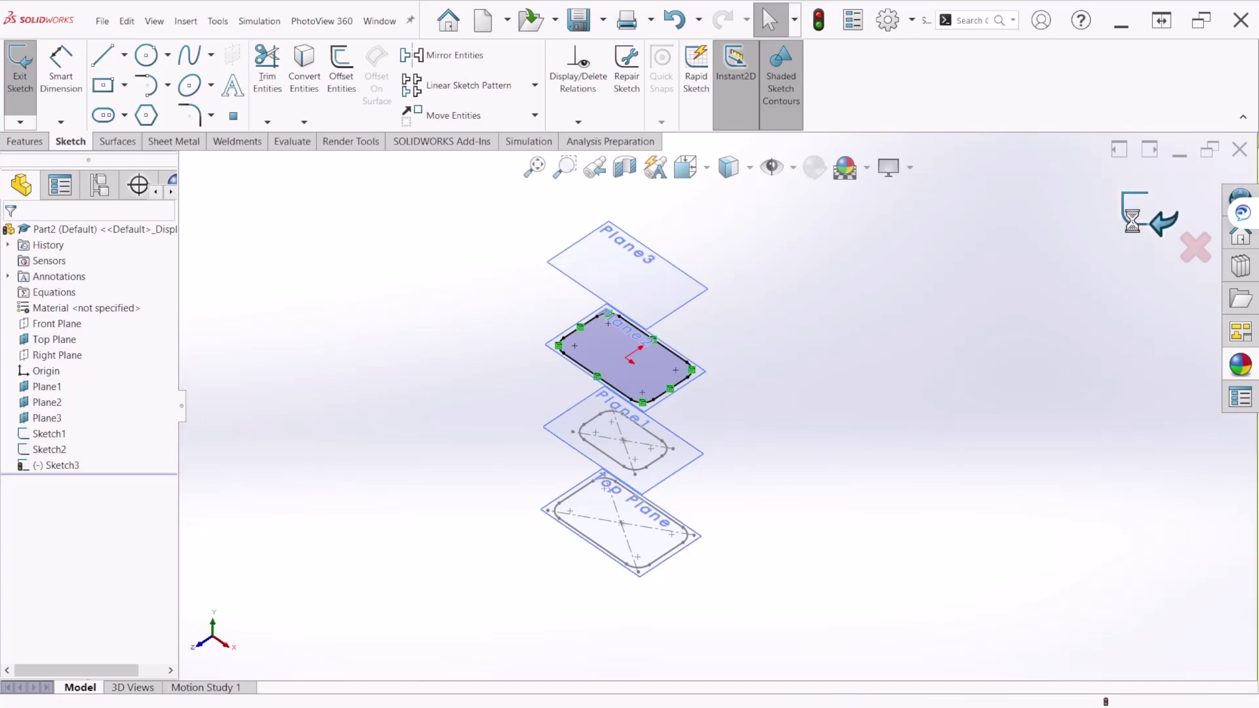
click(1139, 226)
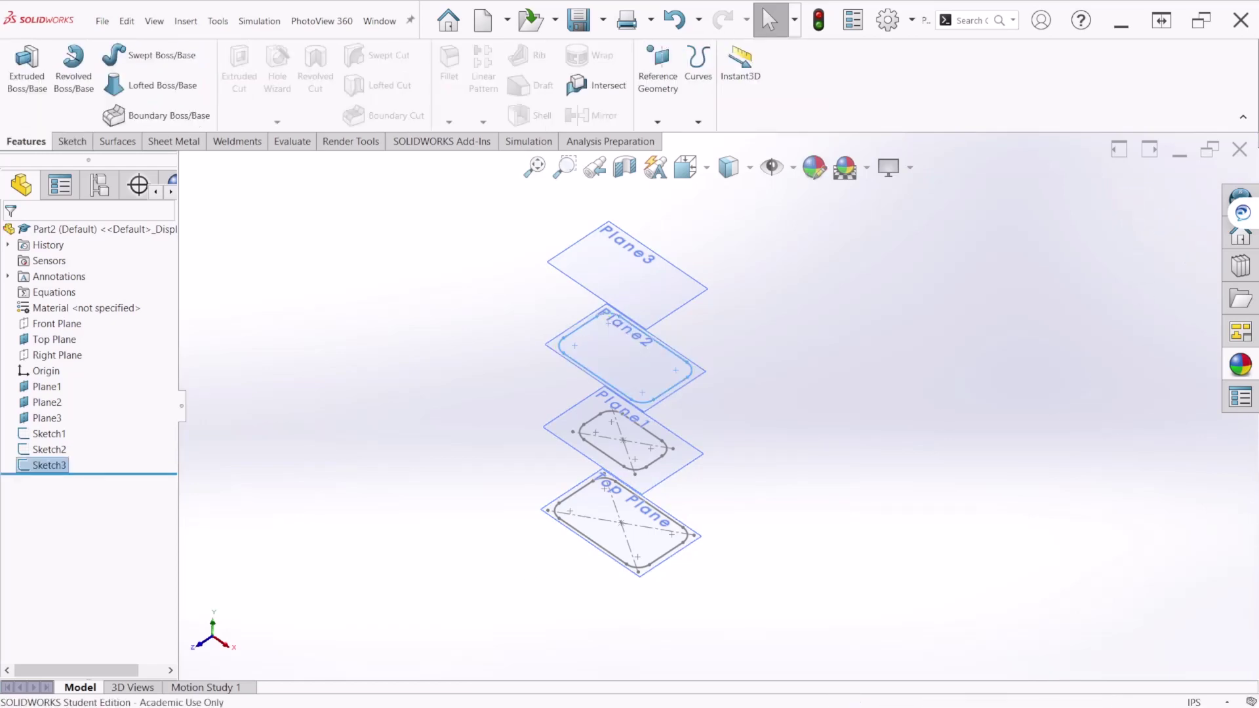
Step: Start a sketch on Plane3 and draw a circle centred at the origin
click(645, 290)
click(695, 240)
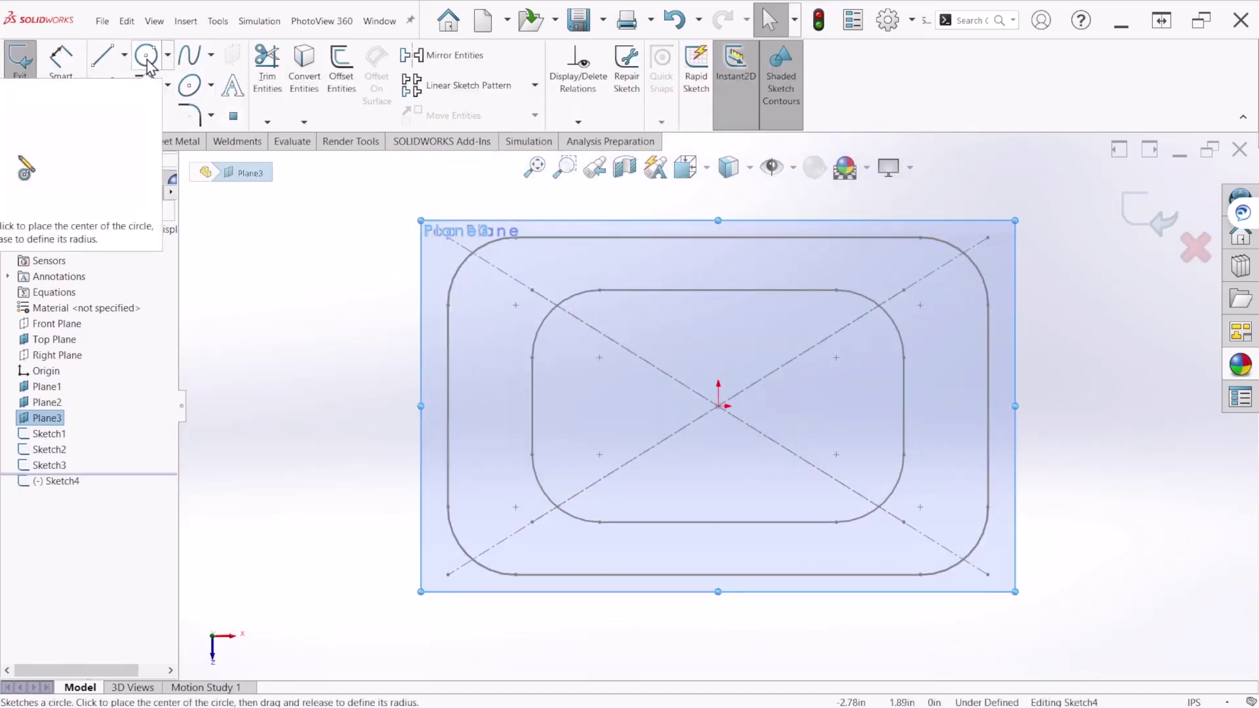
click(147, 60)
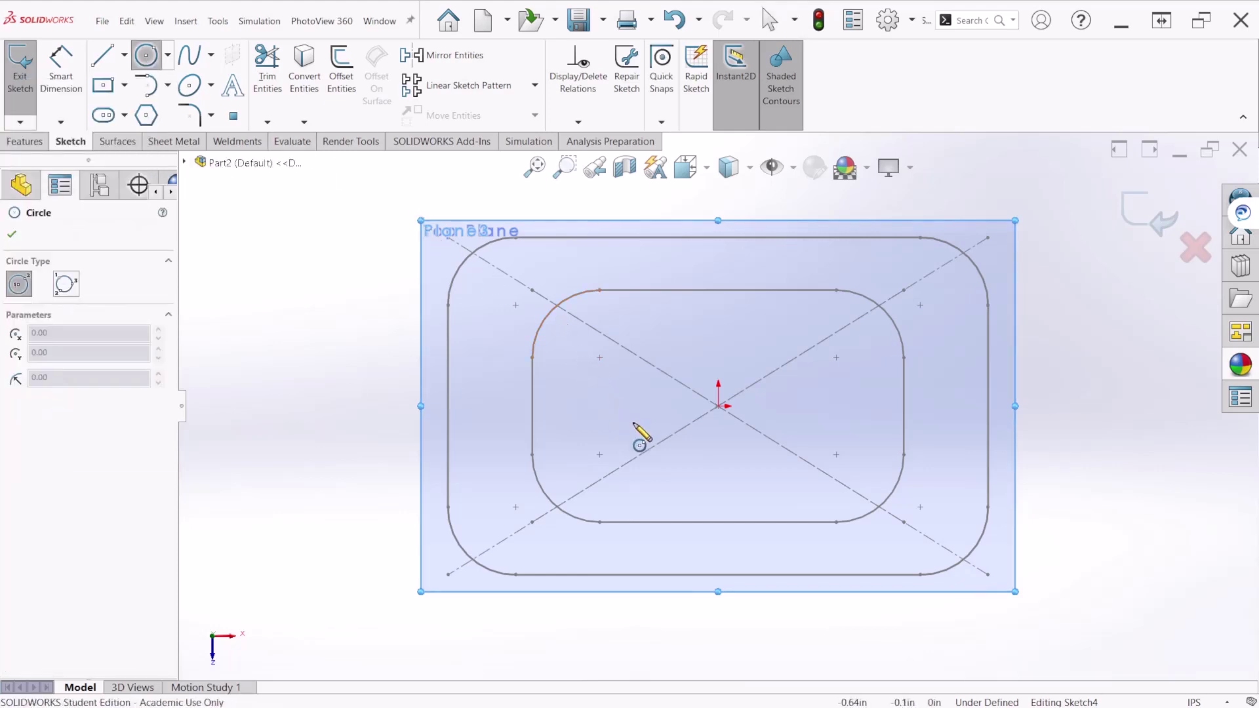
click(718, 406)
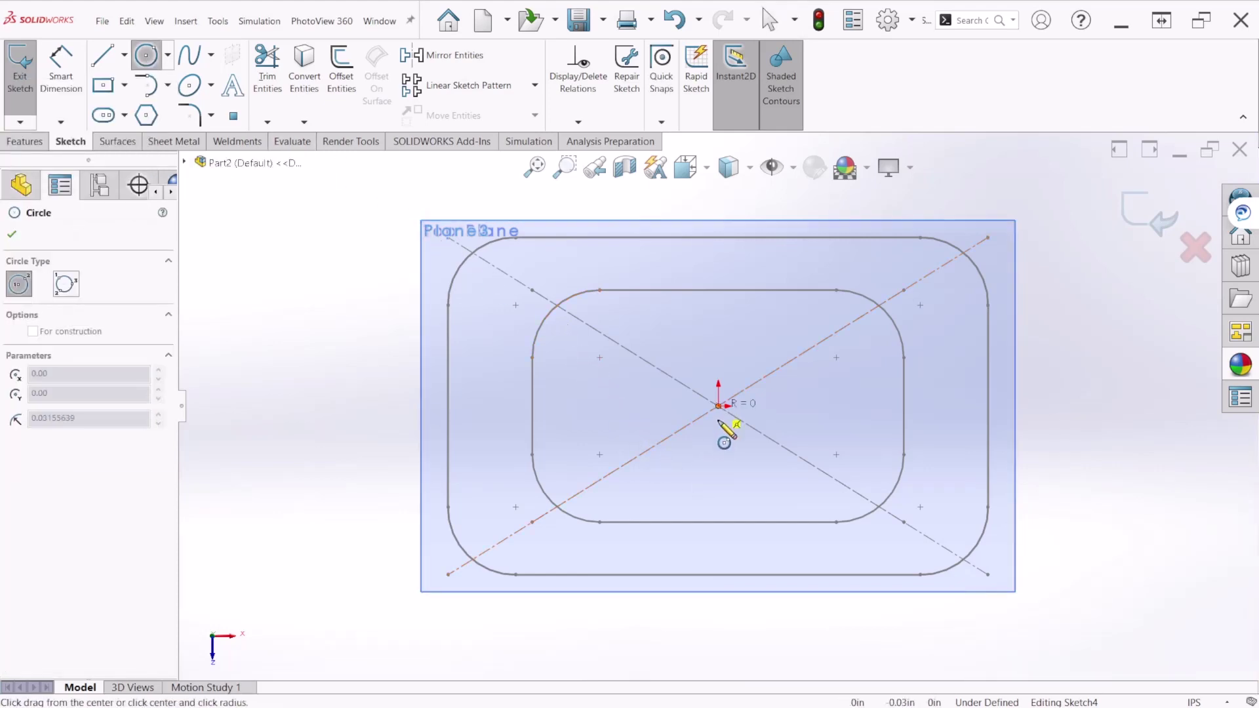
click(734, 473)
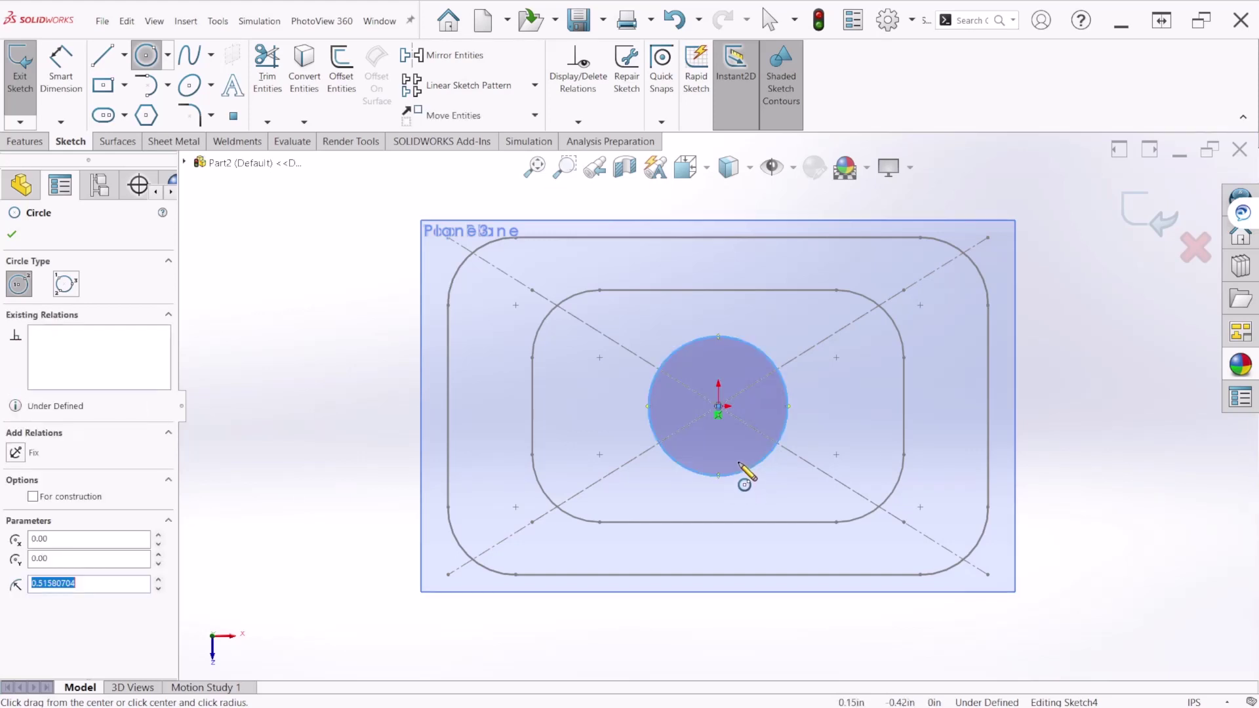
key(Escape)
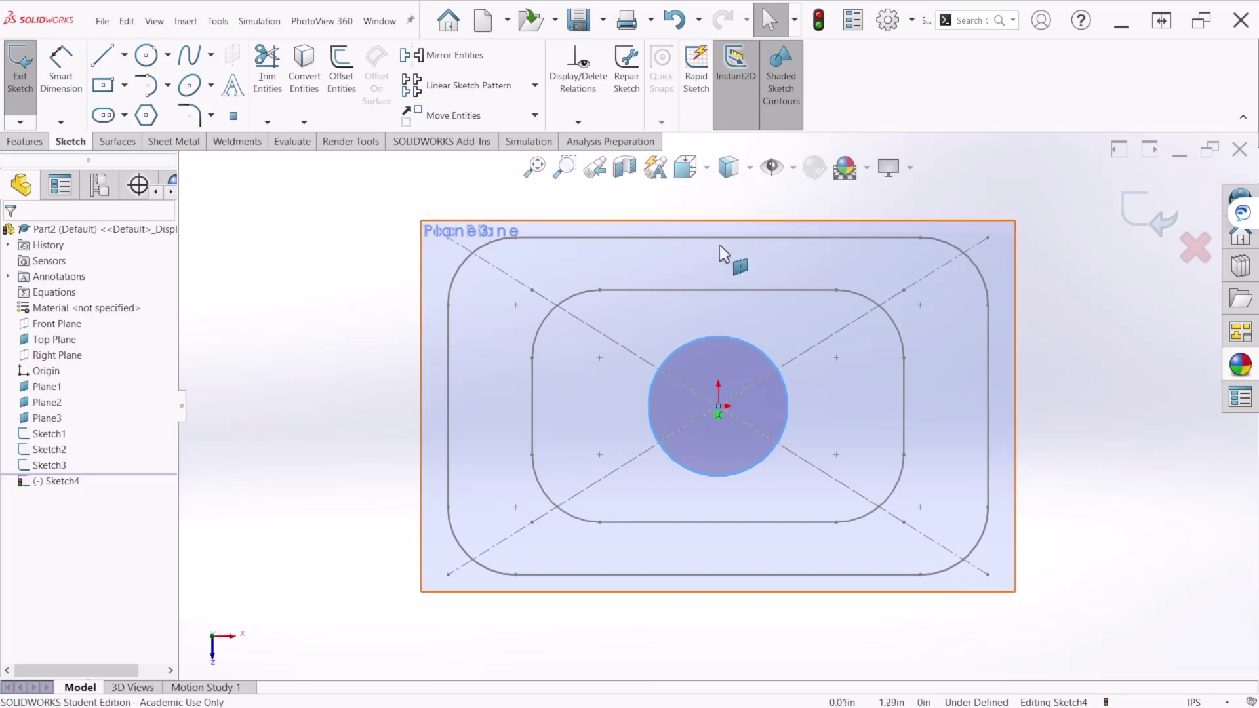
Step: Make the circle tangent to Sketch2's top edge and close Sketch4
click(730, 337)
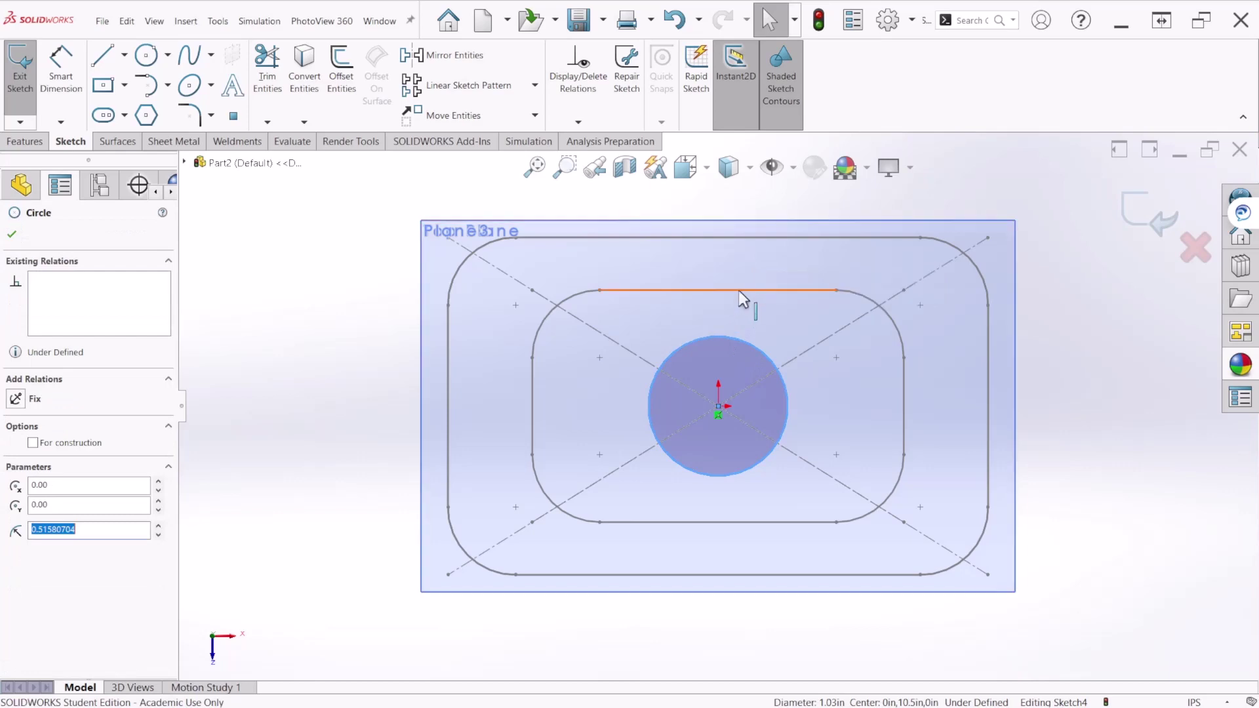
ctrl+click(739, 289)
click(777, 233)
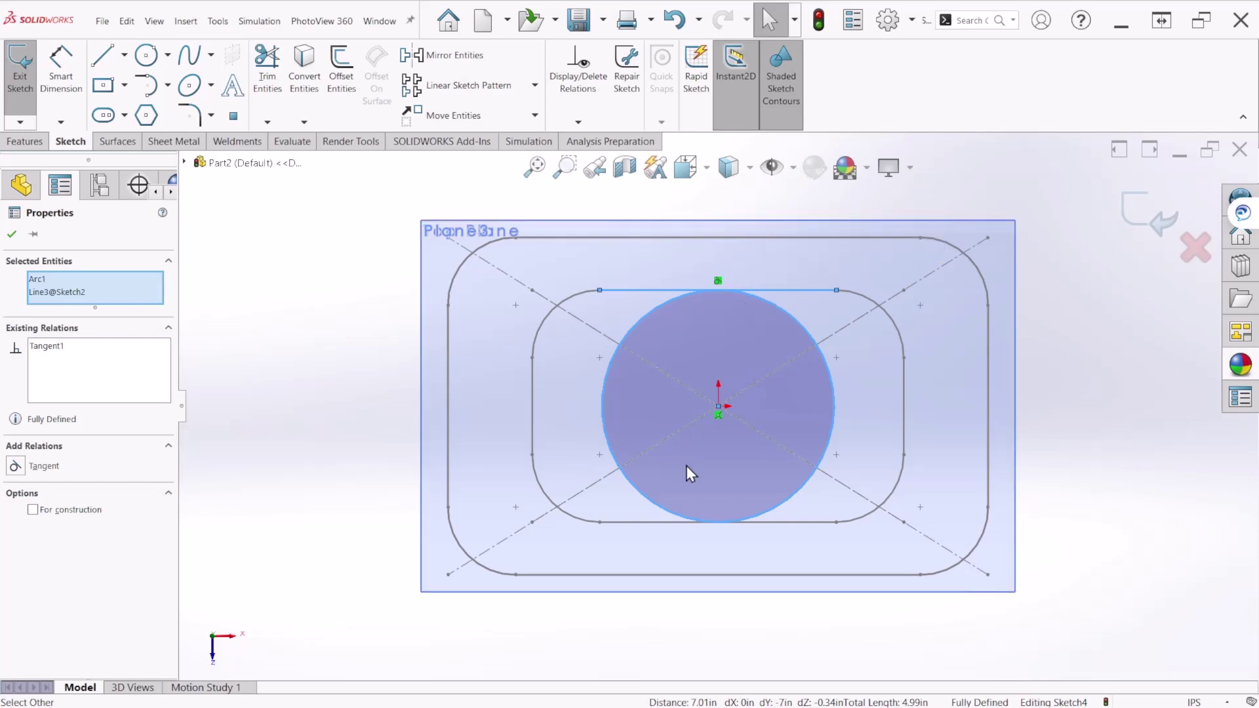
key(z)
key(z)
click(1141, 230)
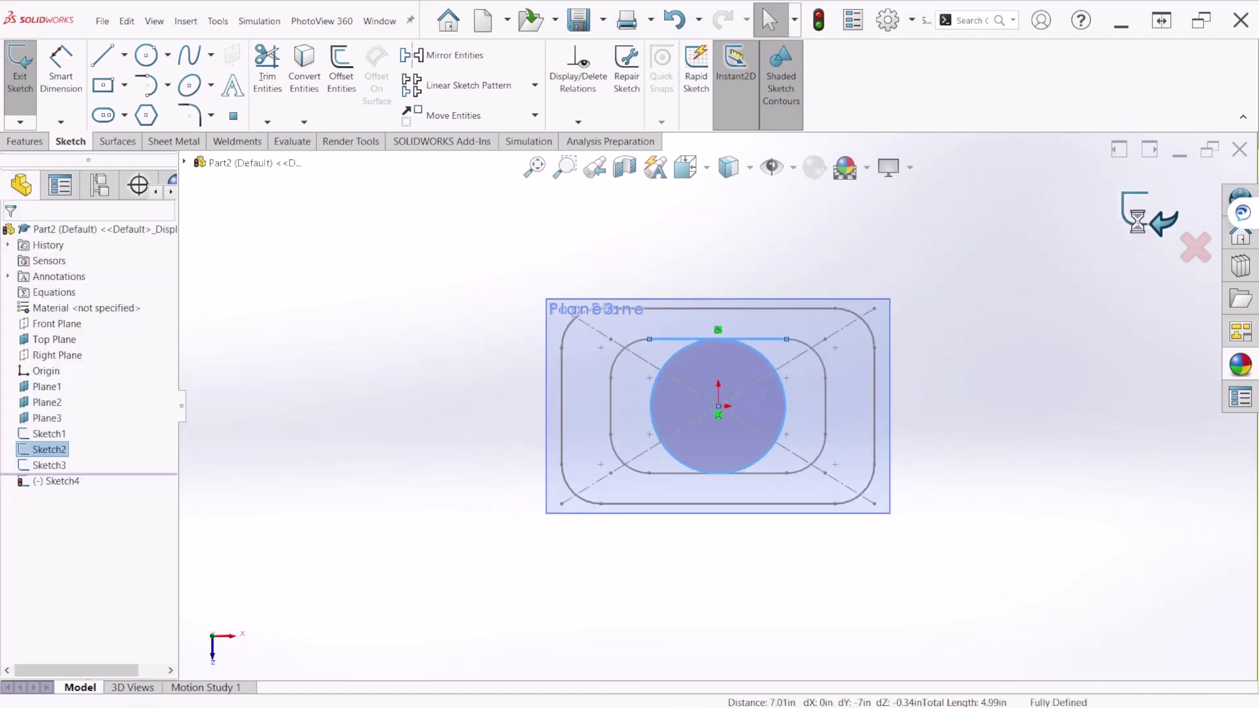
Step: Orbit to an isometric view and zoom out so all four stacked profiles fit
middle_drag(961, 494, 964, 396)
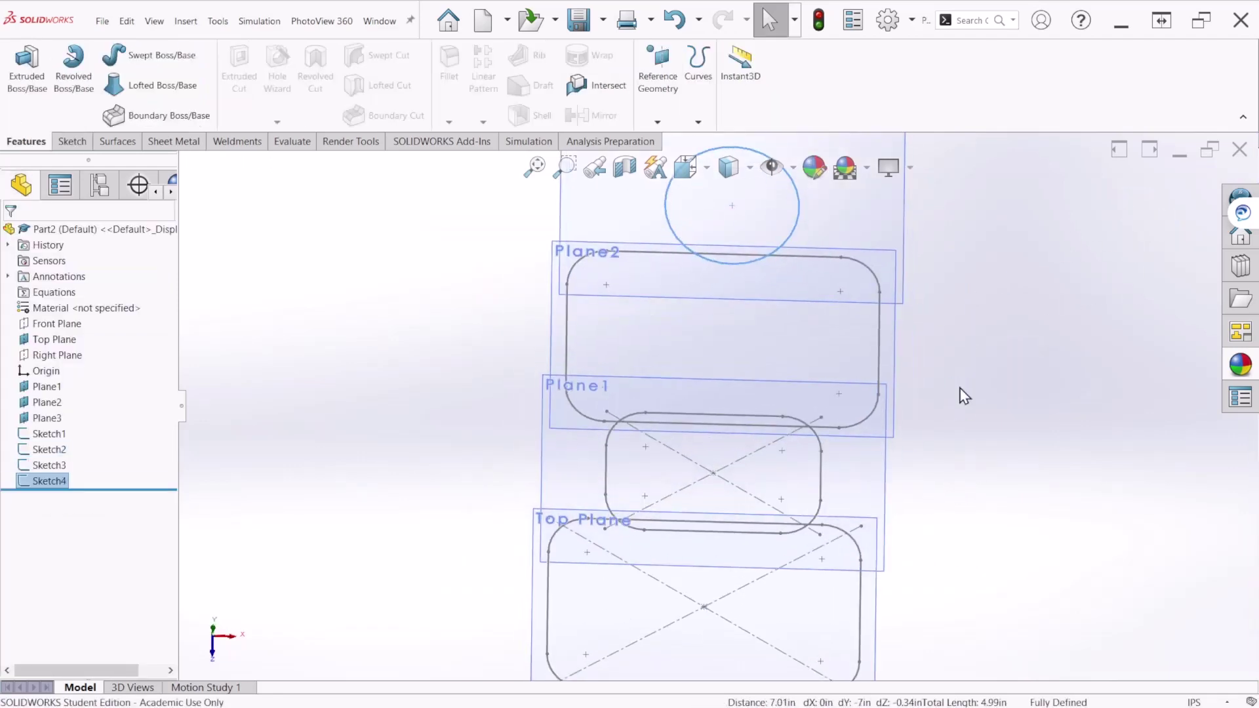
key(ctrl+7)
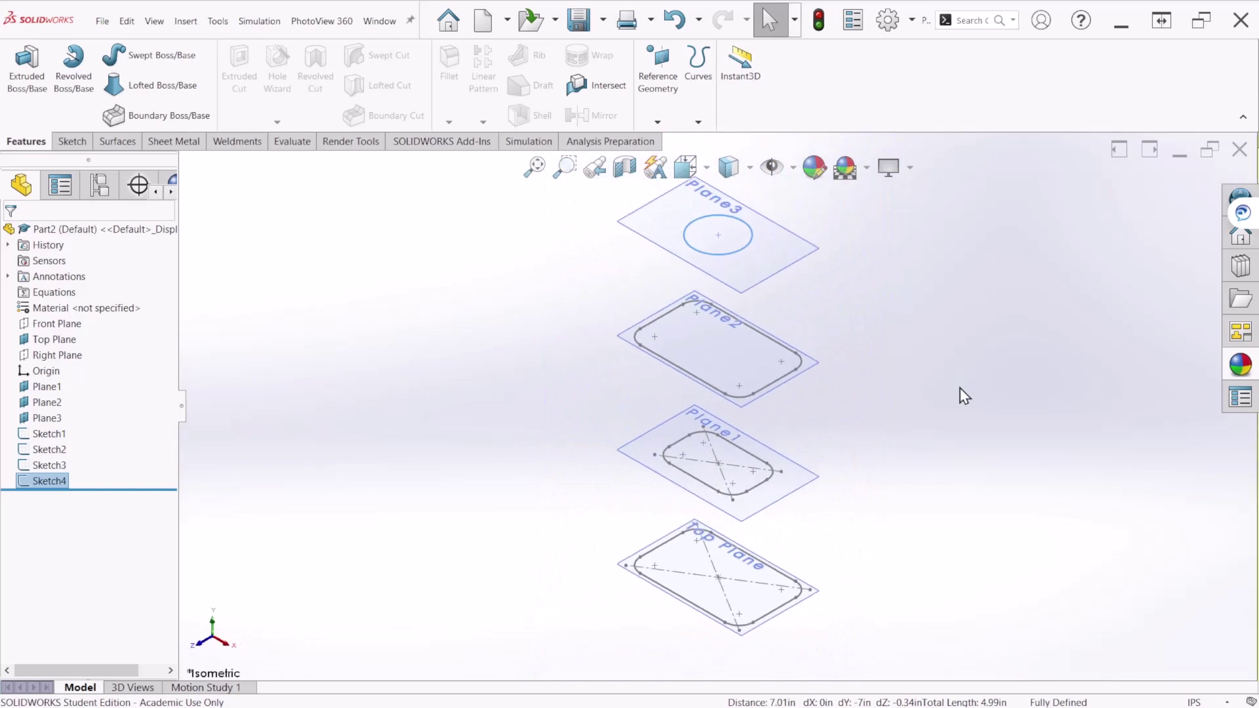
key(z)
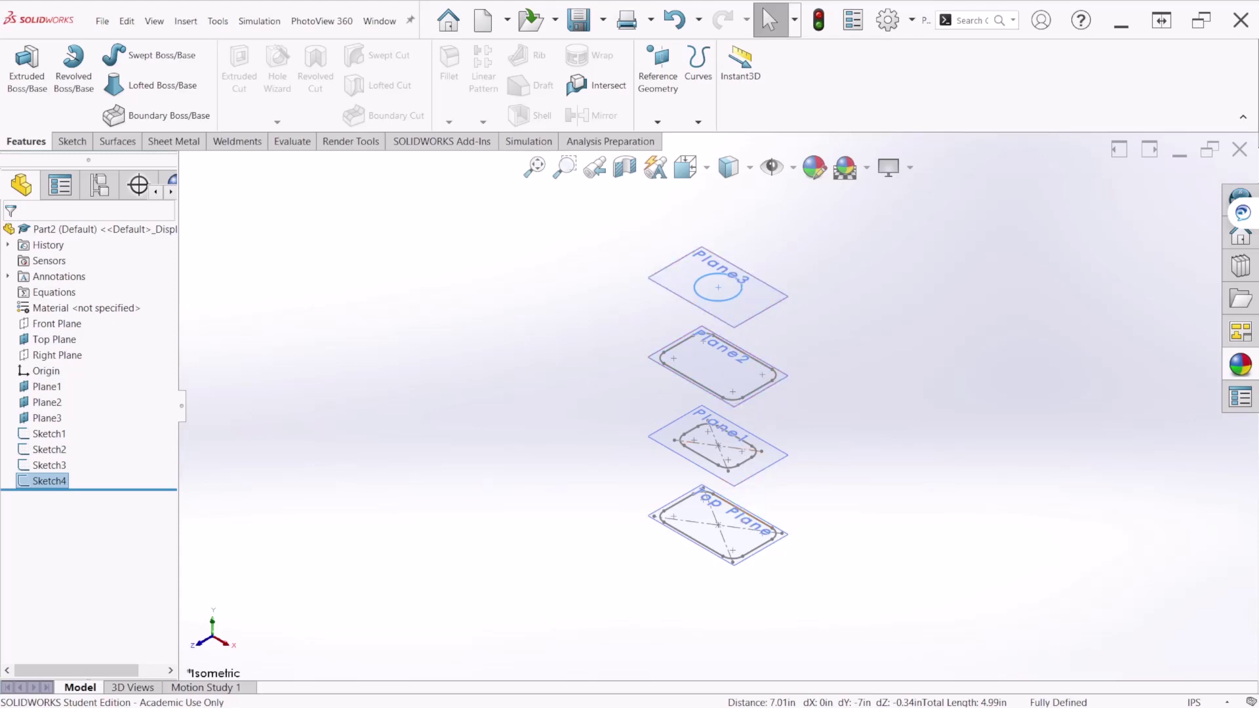
Step: Start a Lofted Boss/Base and delete the pre-filled Sketch4 profile entry
click(192, 96)
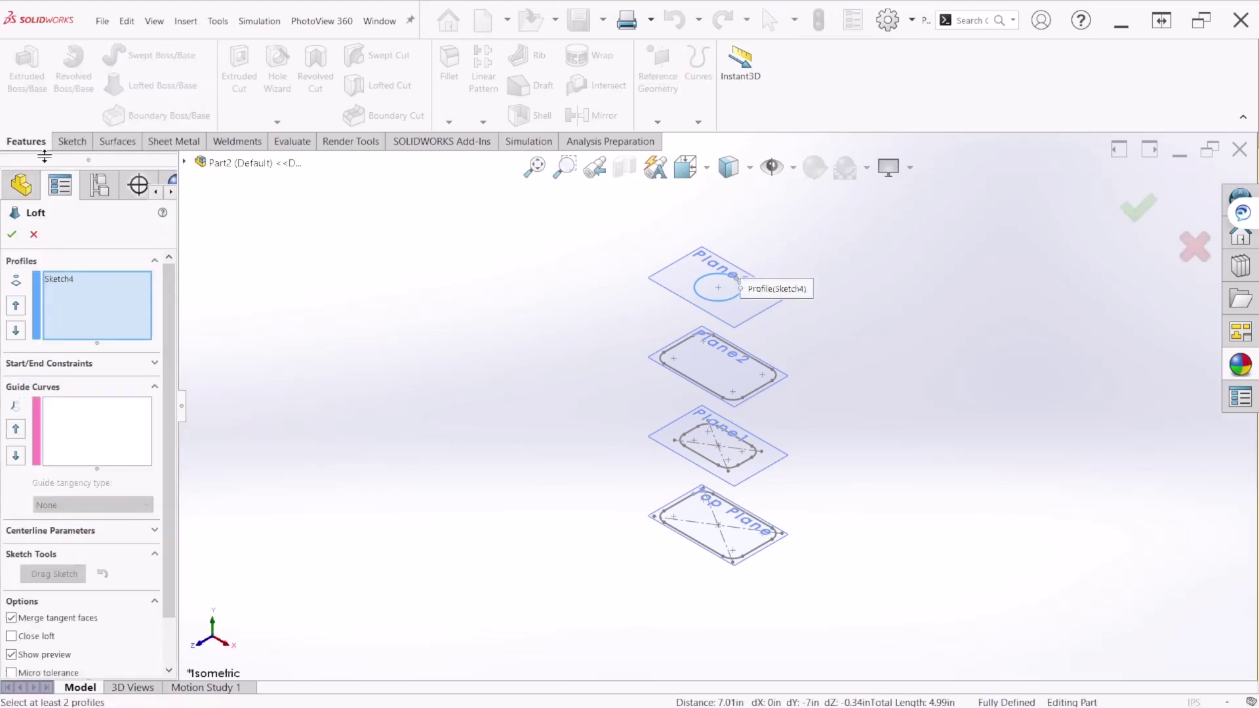
click(58, 281)
right_click(58, 284)
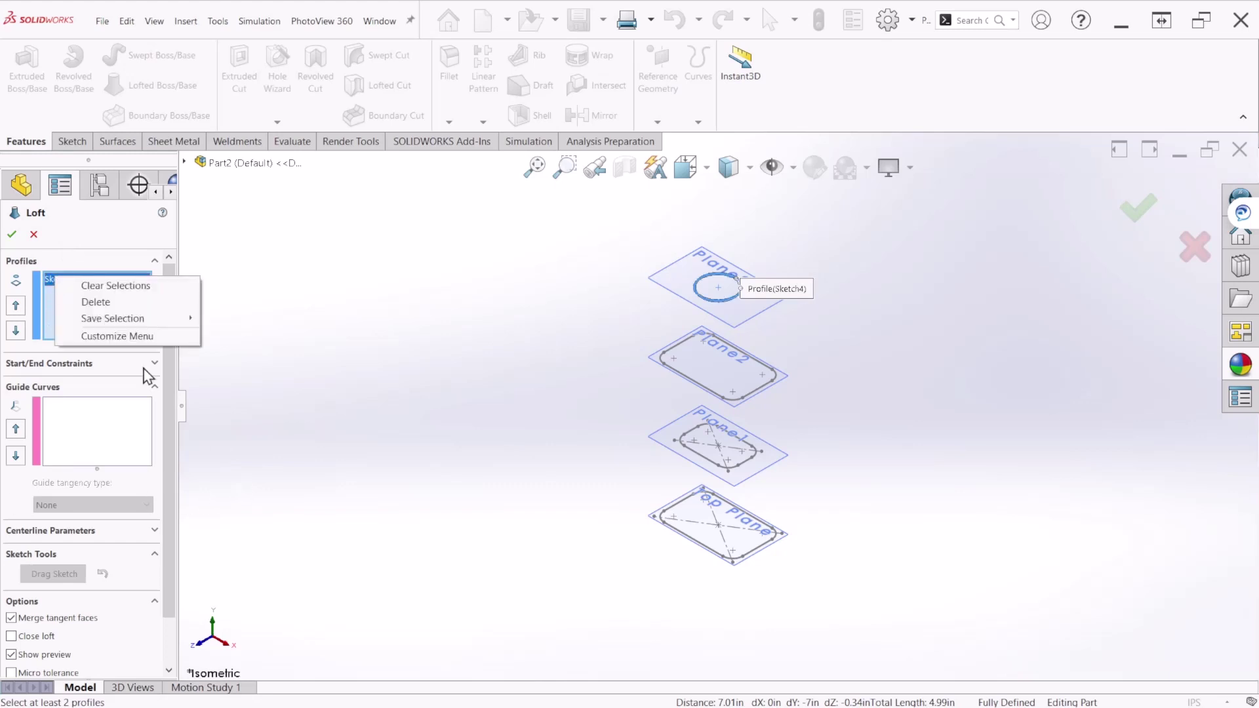
click(124, 303)
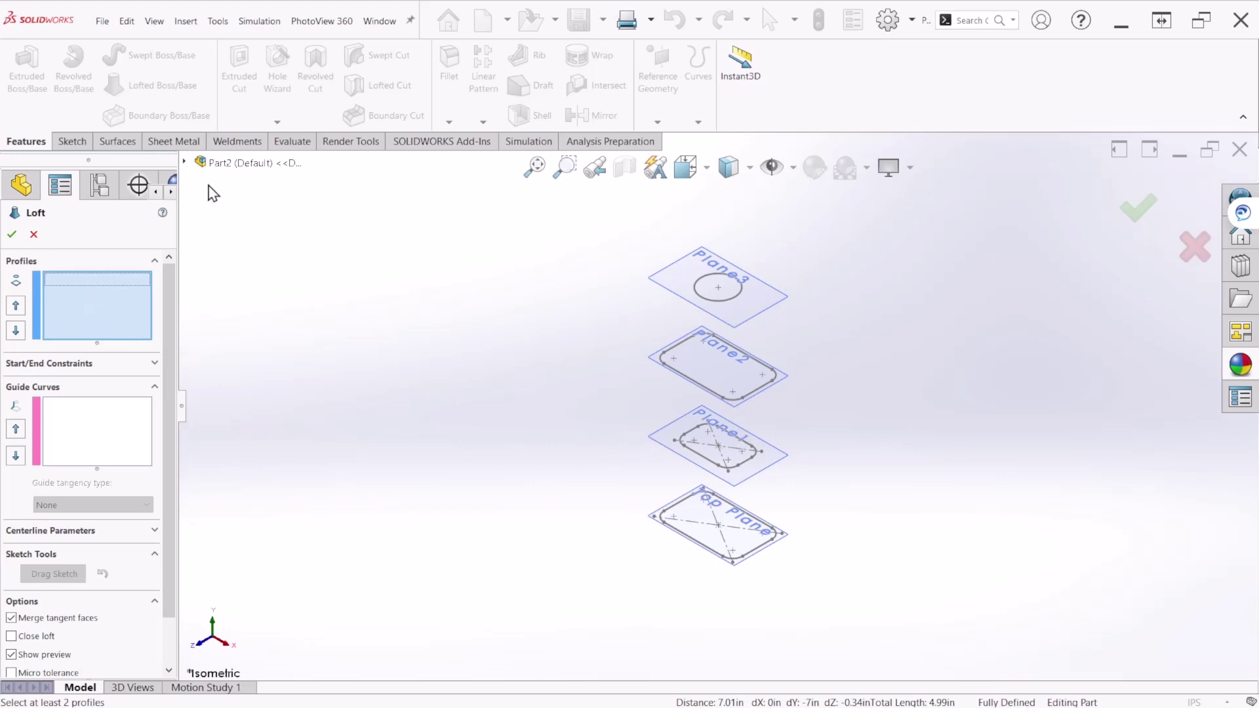
Step: Pick Sketch1, Sketch2, Sketch3 and Sketch4 as loft profiles from the flyout tree
click(184, 162)
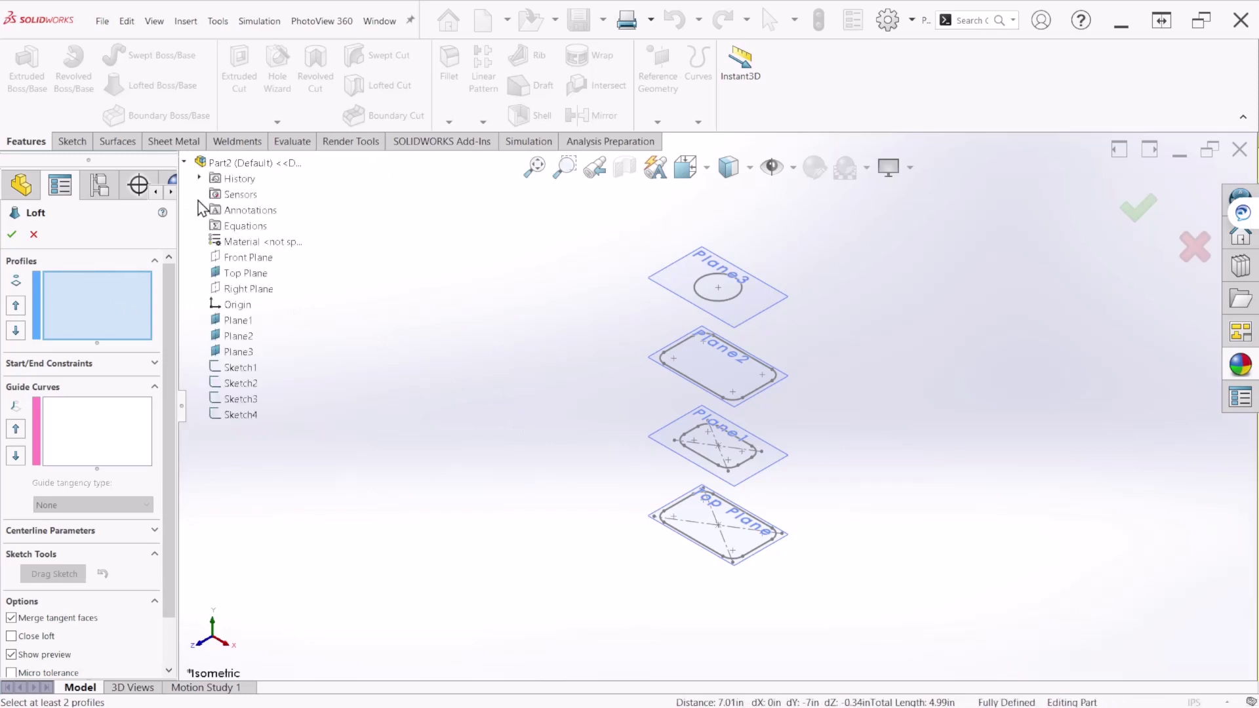
click(244, 368)
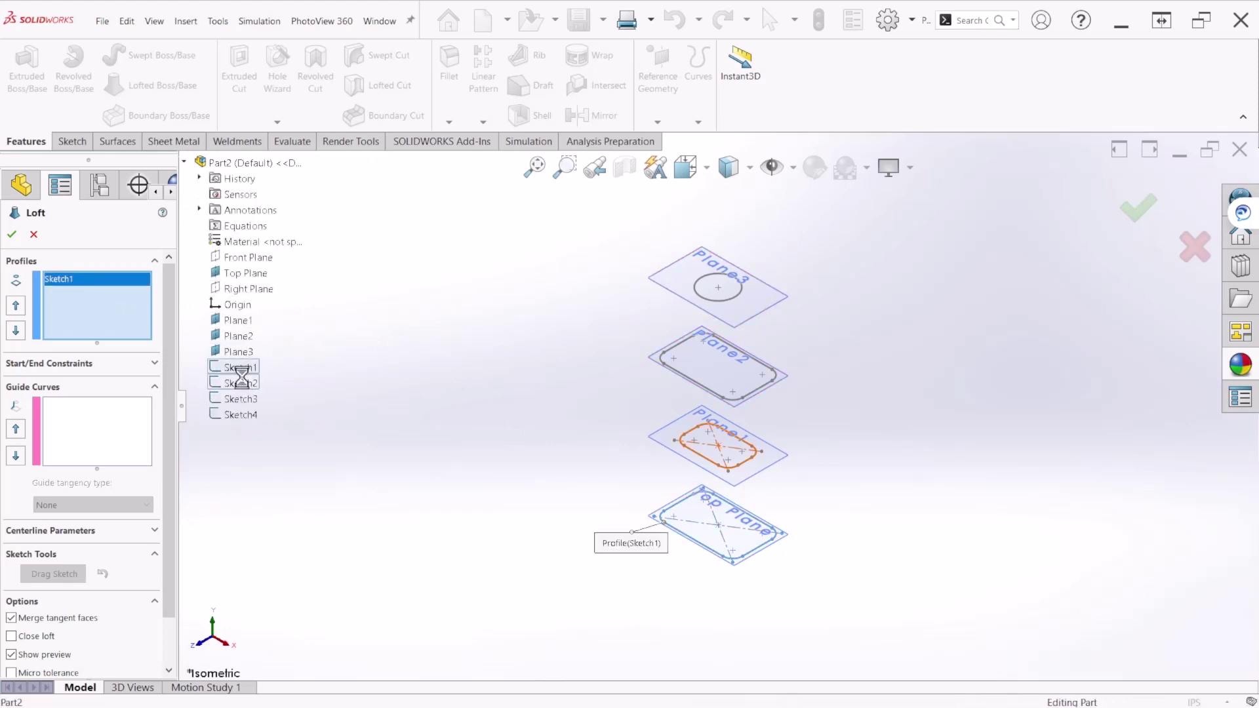
click(242, 399)
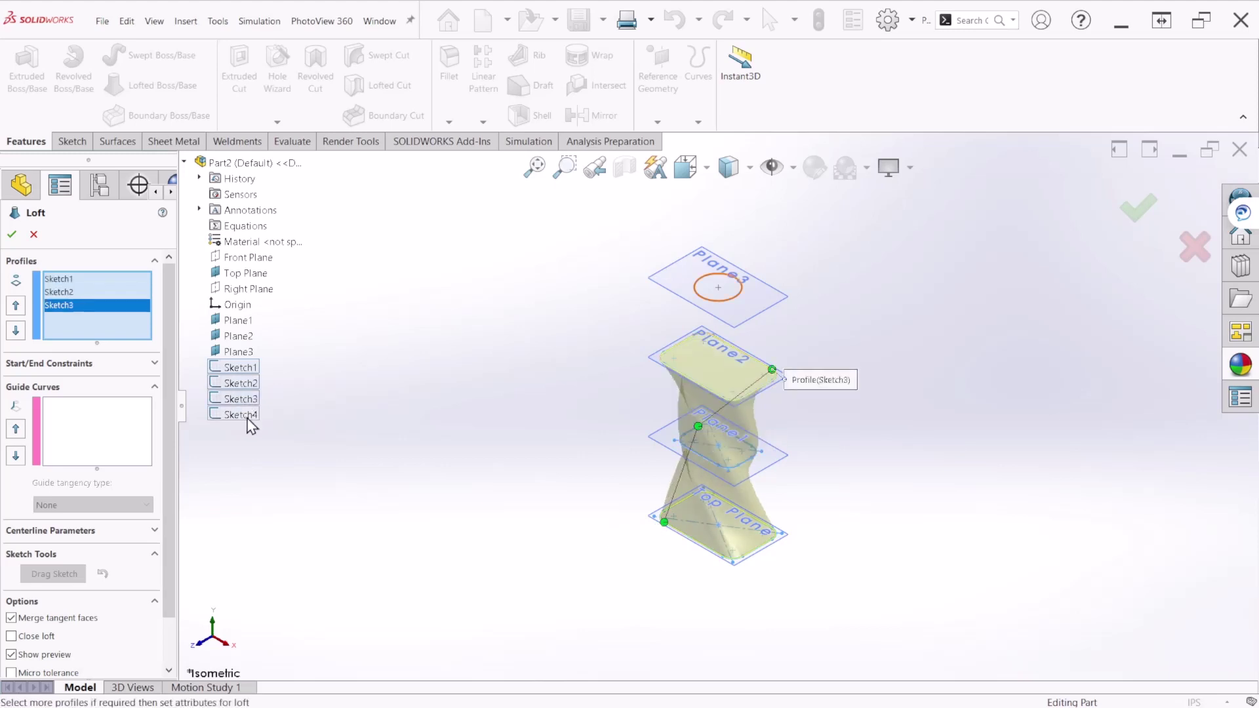
click(249, 417)
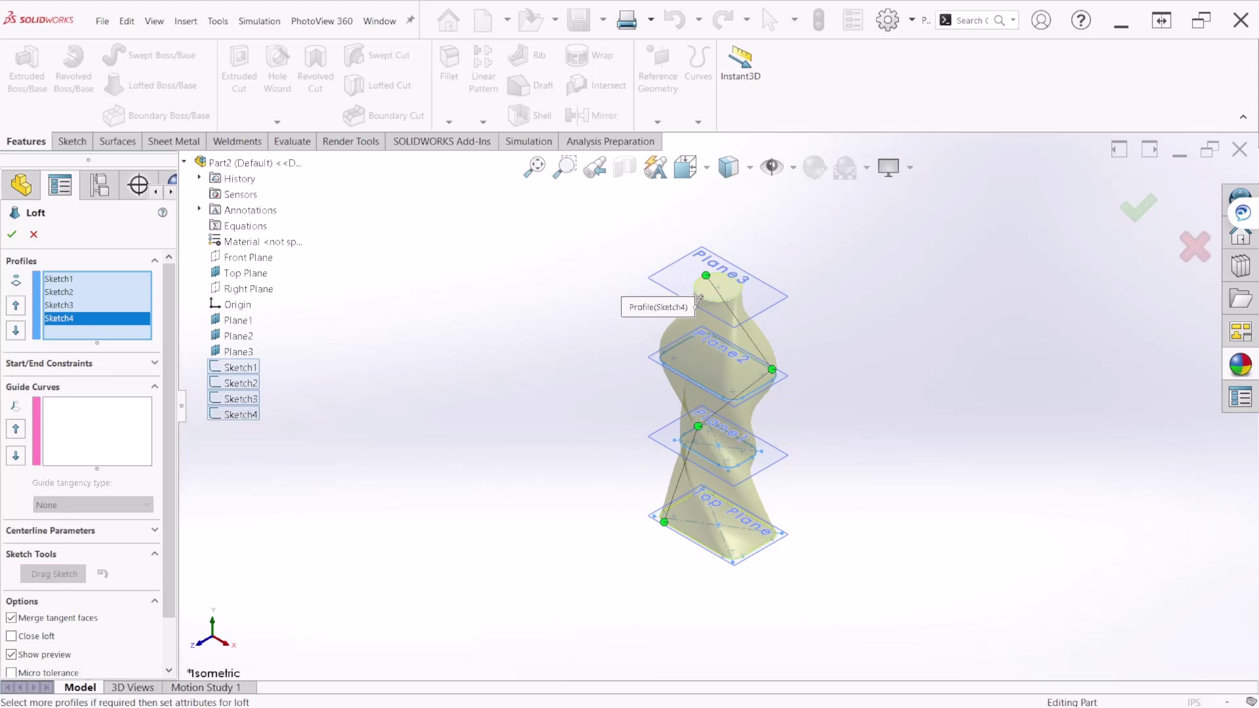
Step: Drag the Plane2 connector point on the loft preview to adjust the twist
middle_drag(779, 430, 850, 345)
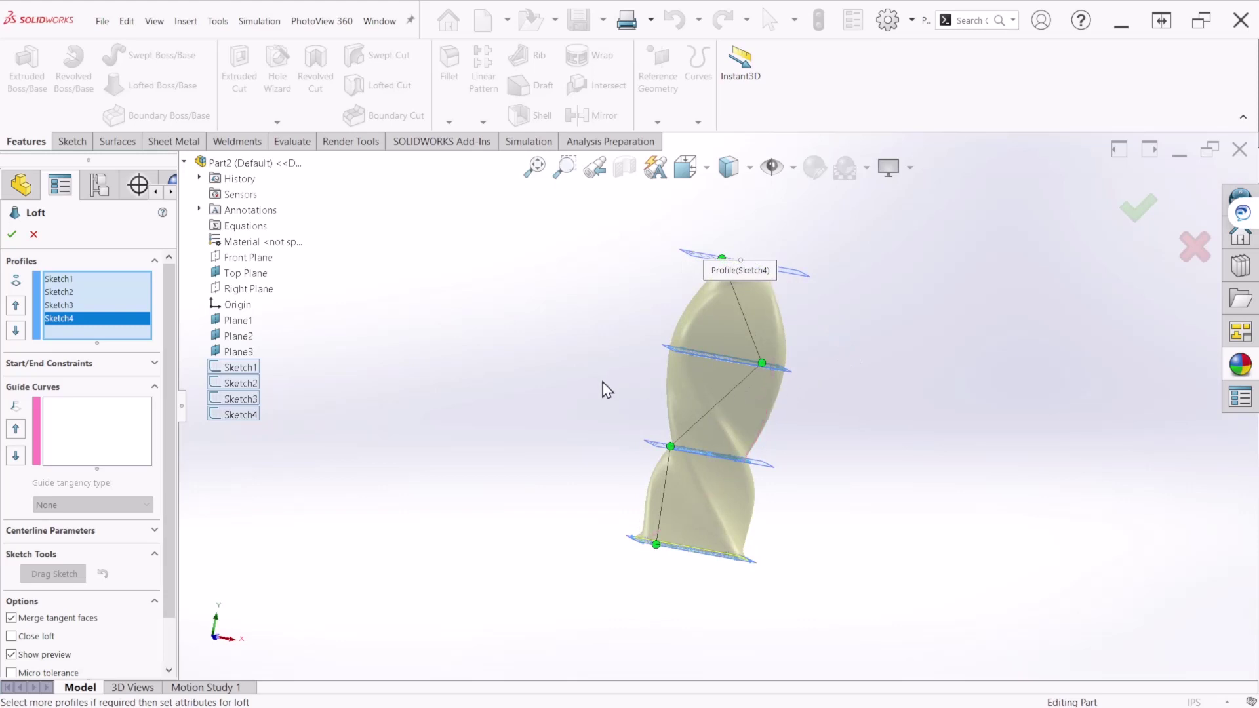
mouse_move(629, 408)
middle_down()
mouse_move(644, 483)
mouse_move(781, 441)
mouse_move(811, 554)
middle_up()
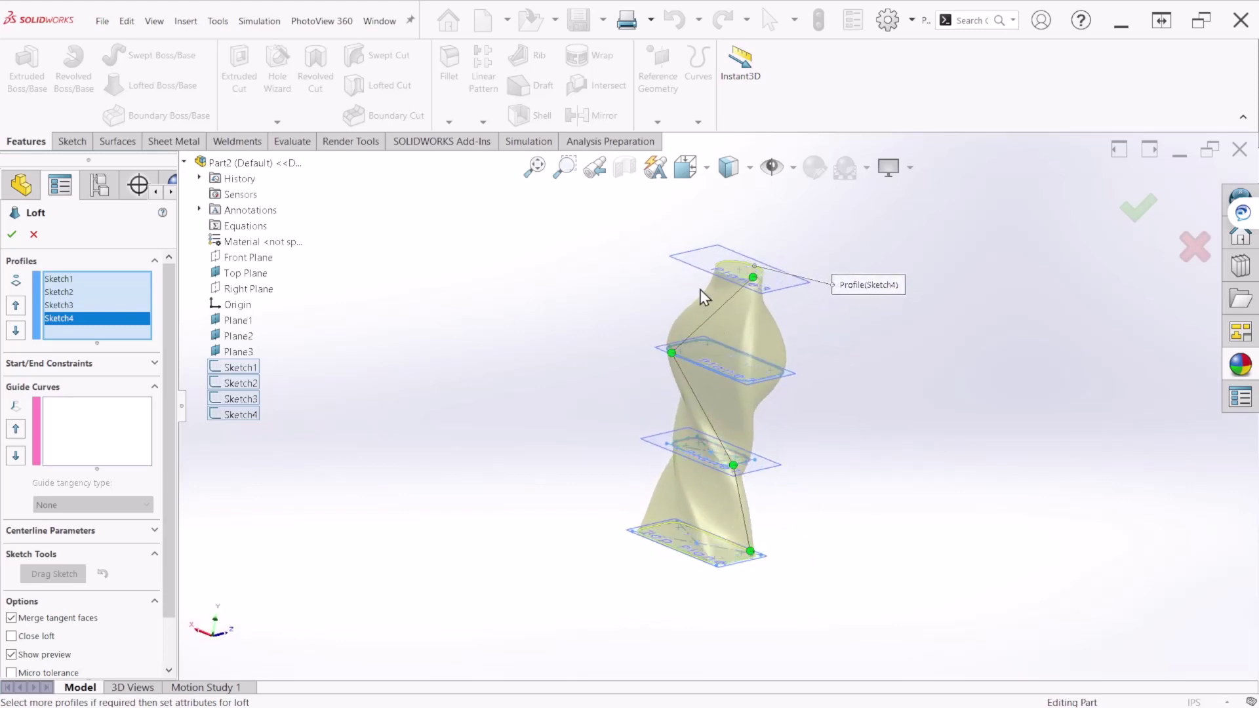
scroll(704, 297, down, 3)
mouse_move(784, 427)
middle_down()
mouse_move(787, 473)
mouse_move(839, 450)
mouse_move(815, 472)
mouse_move(815, 421)
mouse_move(805, 503)
middle_up()
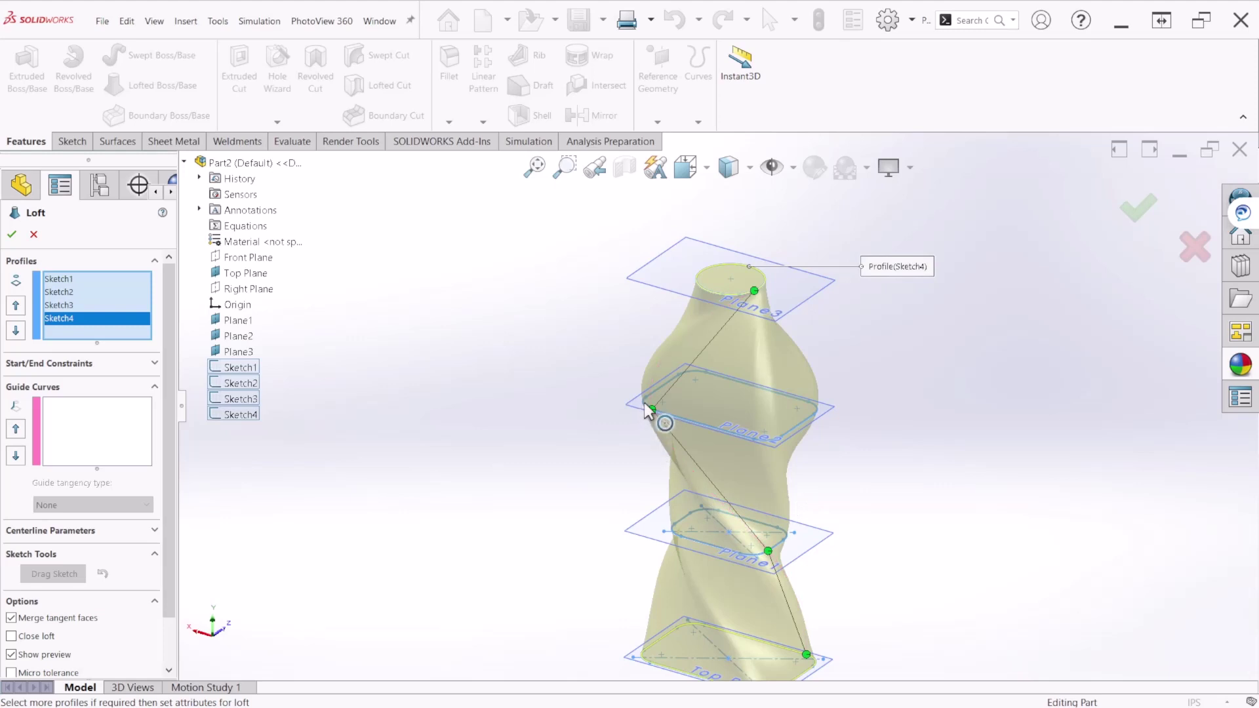
drag(652, 410, 668, 415)
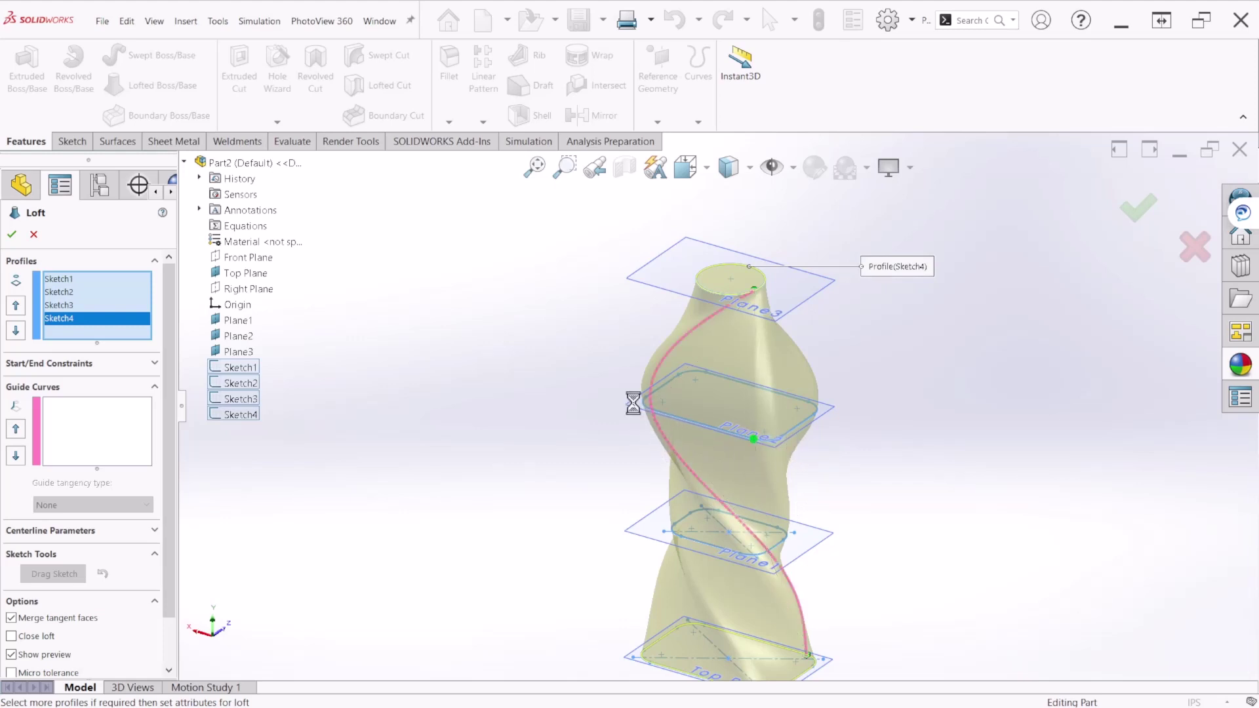
Step: Slide the connector's bottom point along the base profile until the loft untwists
middle_drag(879, 514, 722, 511)
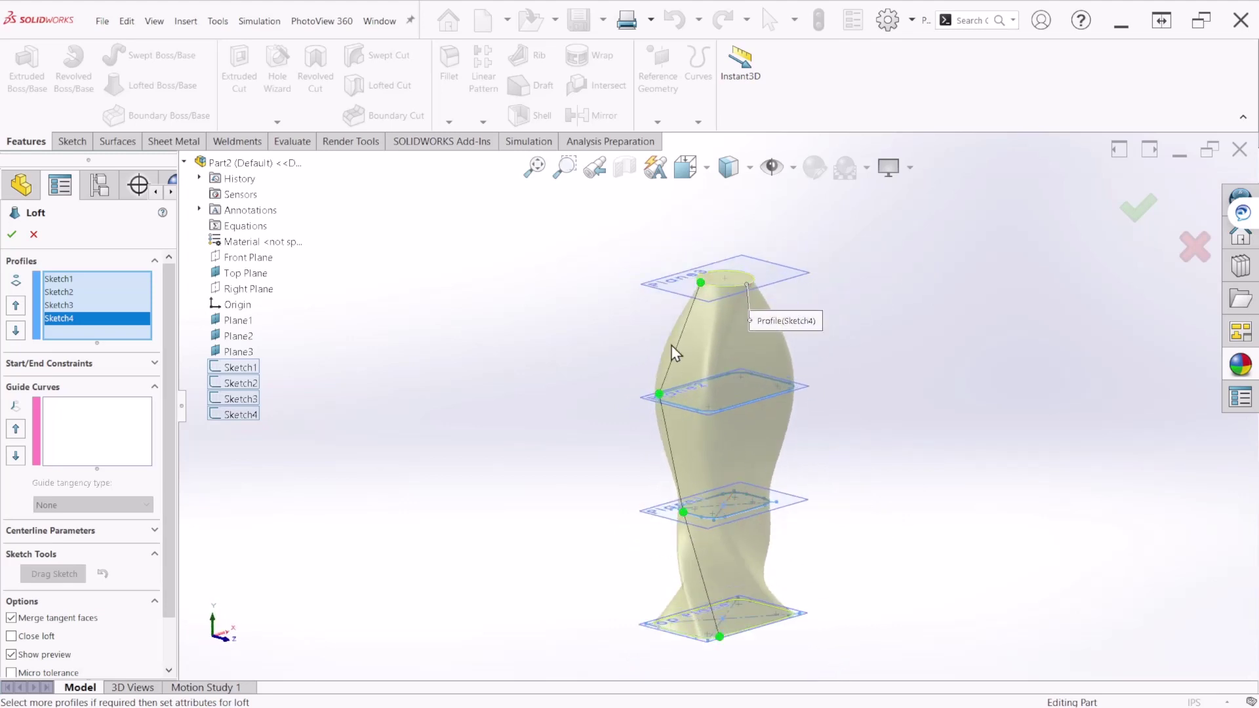
scroll(709, 579, down, 5)
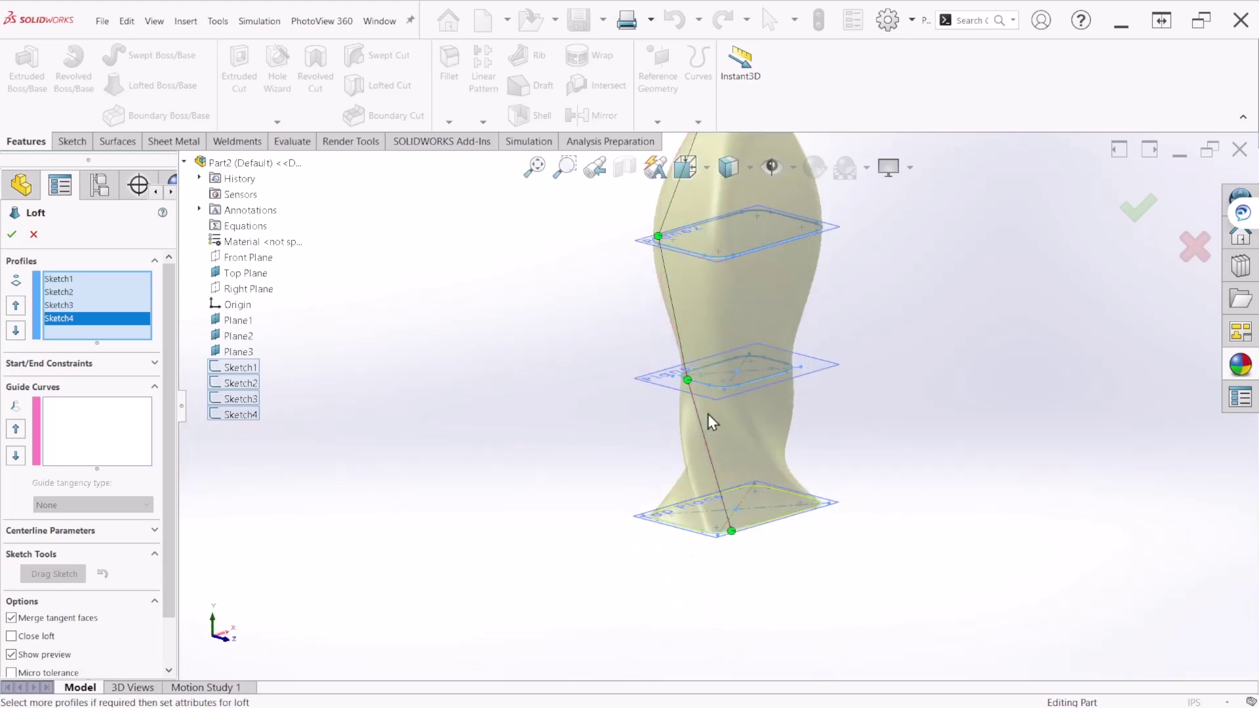
scroll(735, 585, down, 2)
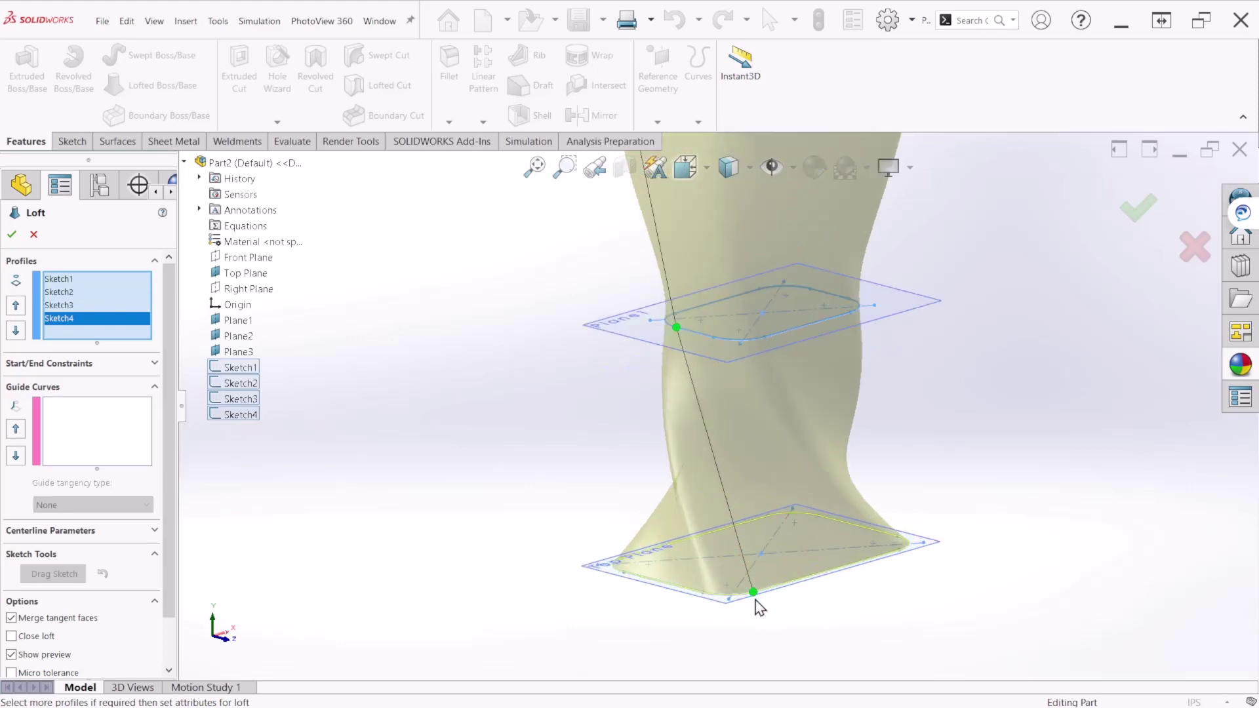
drag(753, 593, 713, 591)
middle_drag(735, 575, 794, 602)
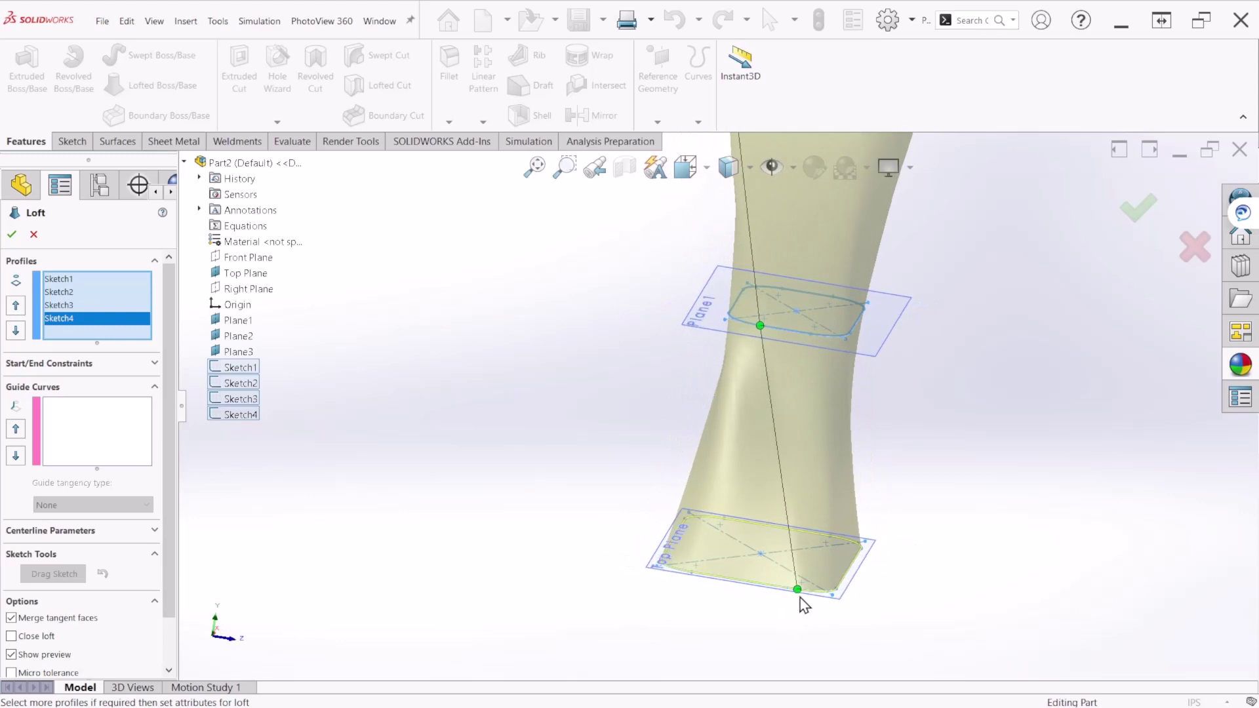
drag(797, 593, 717, 584)
scroll(722, 595, up, 4)
middle_drag(744, 329, 508, 459)
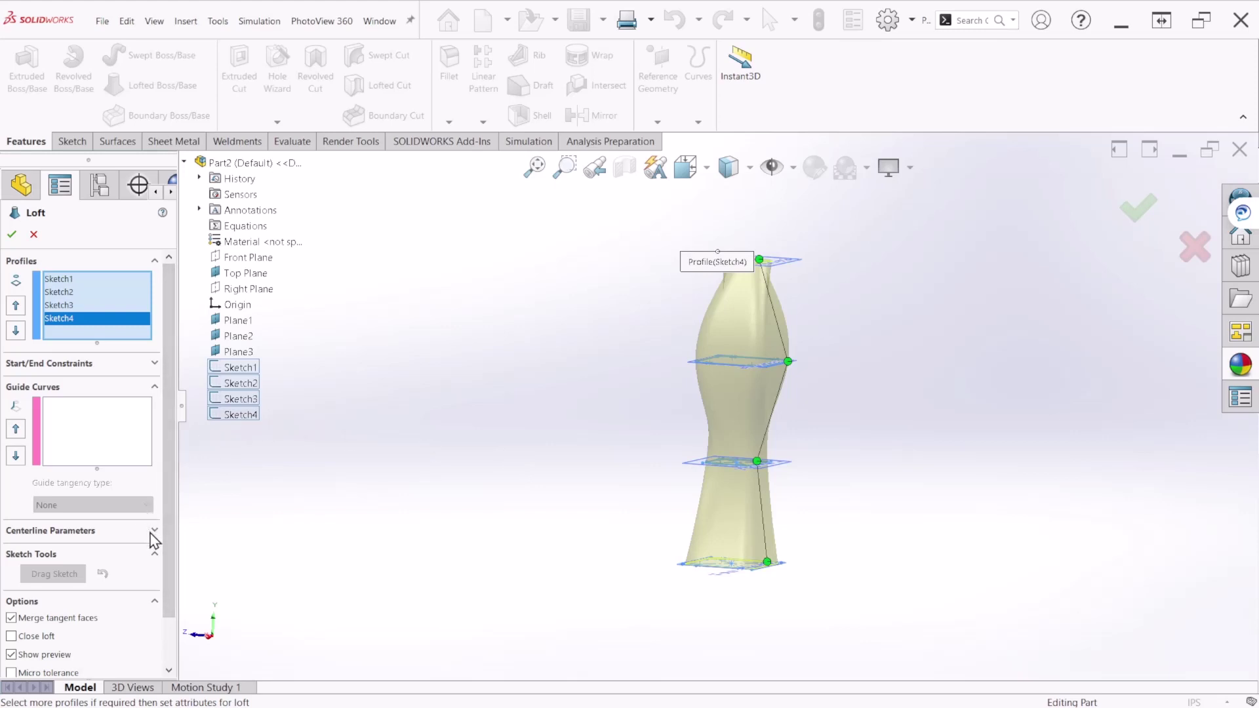
Step: Set both the loft's start and end constraints to Normal To Profile
click(154, 366)
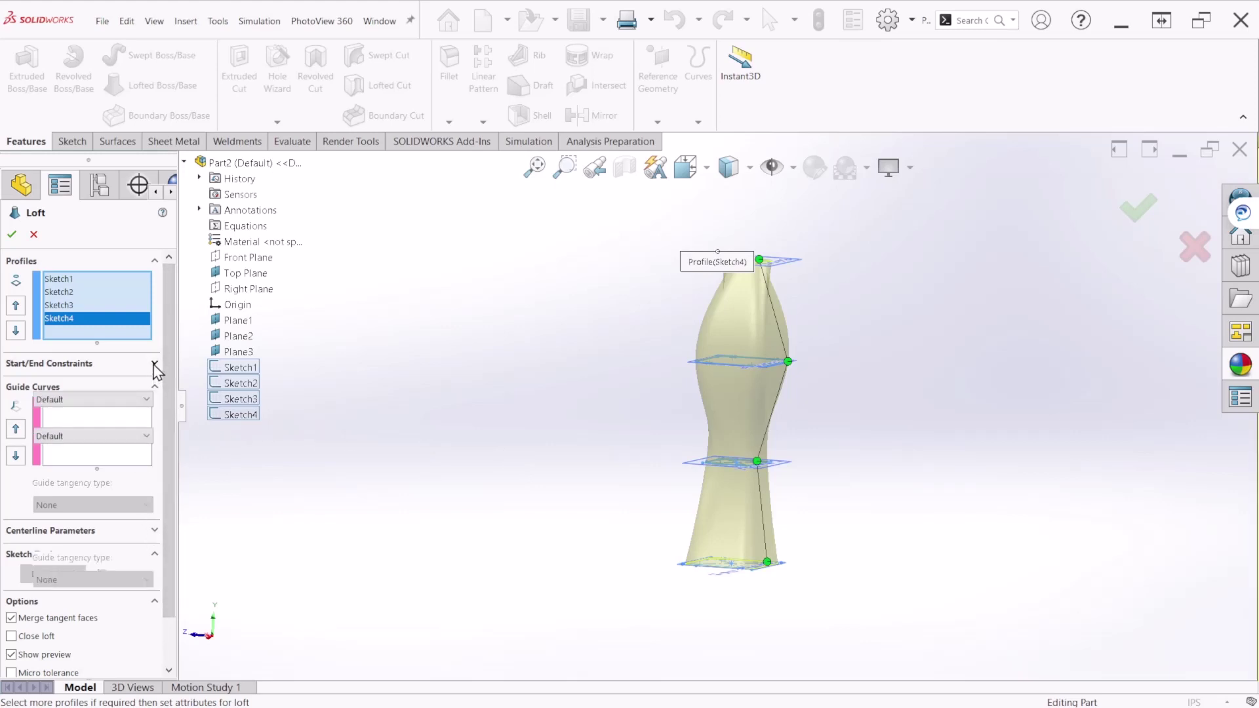
click(146, 399)
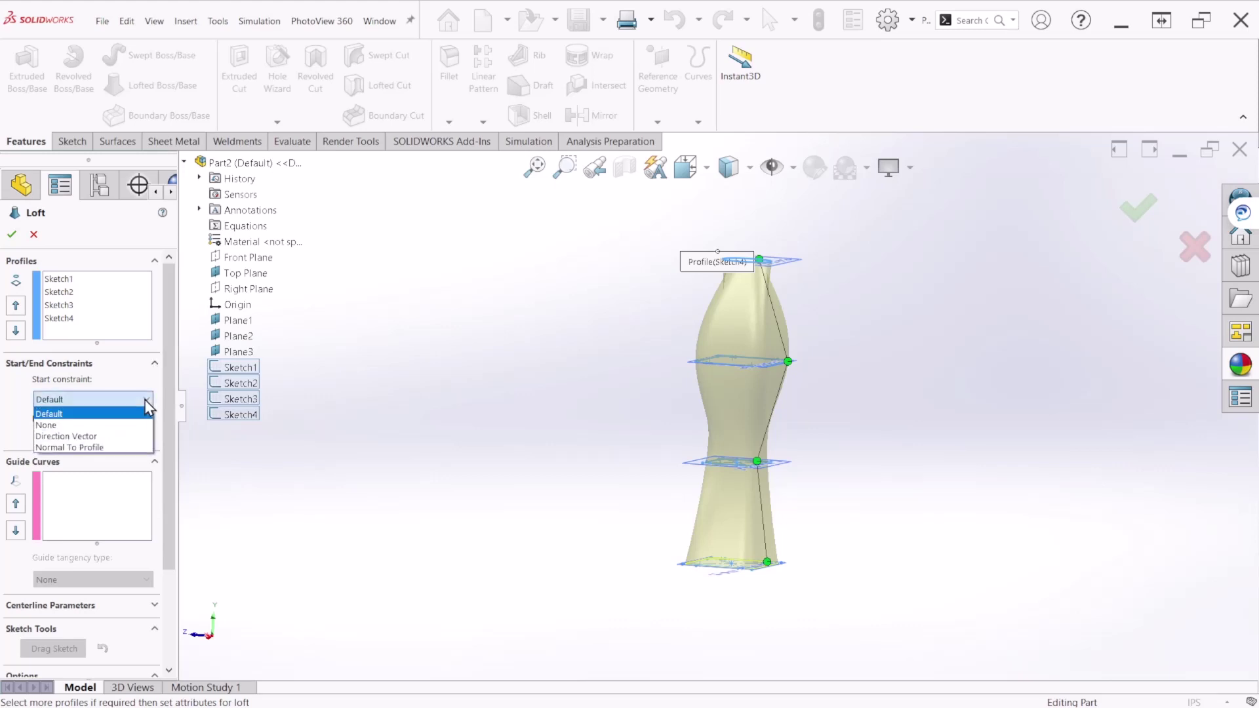
click(98, 447)
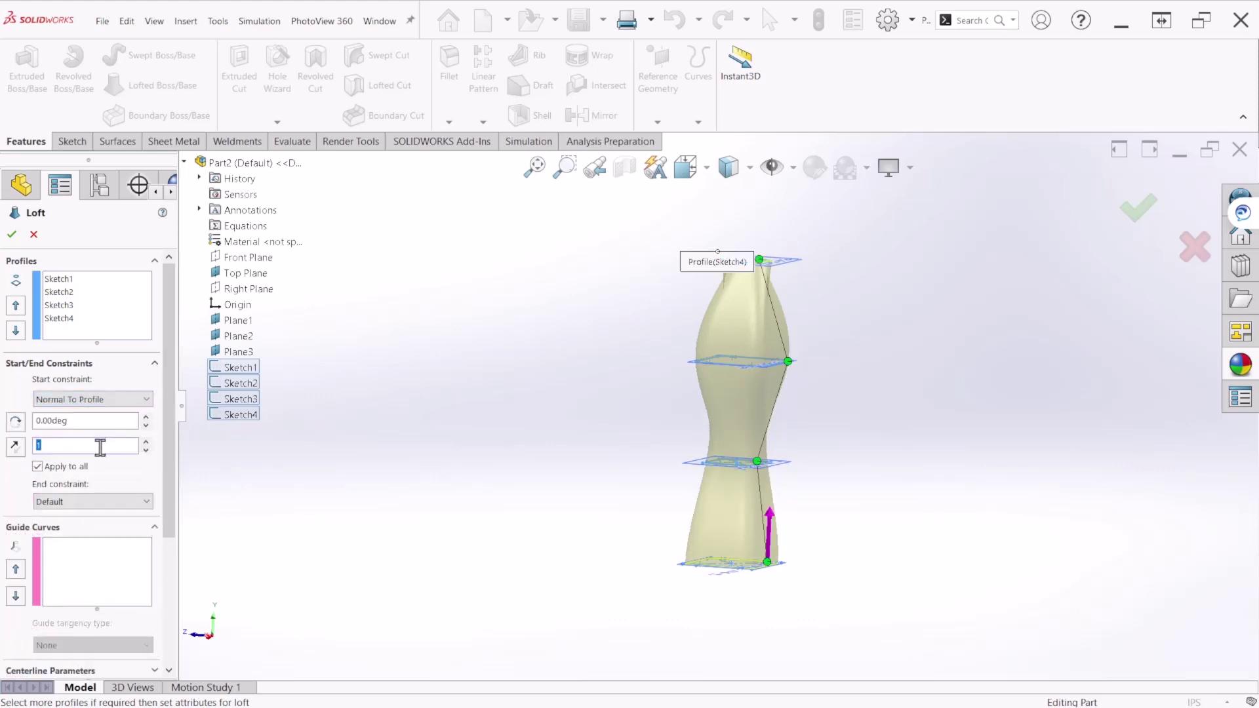
click(114, 501)
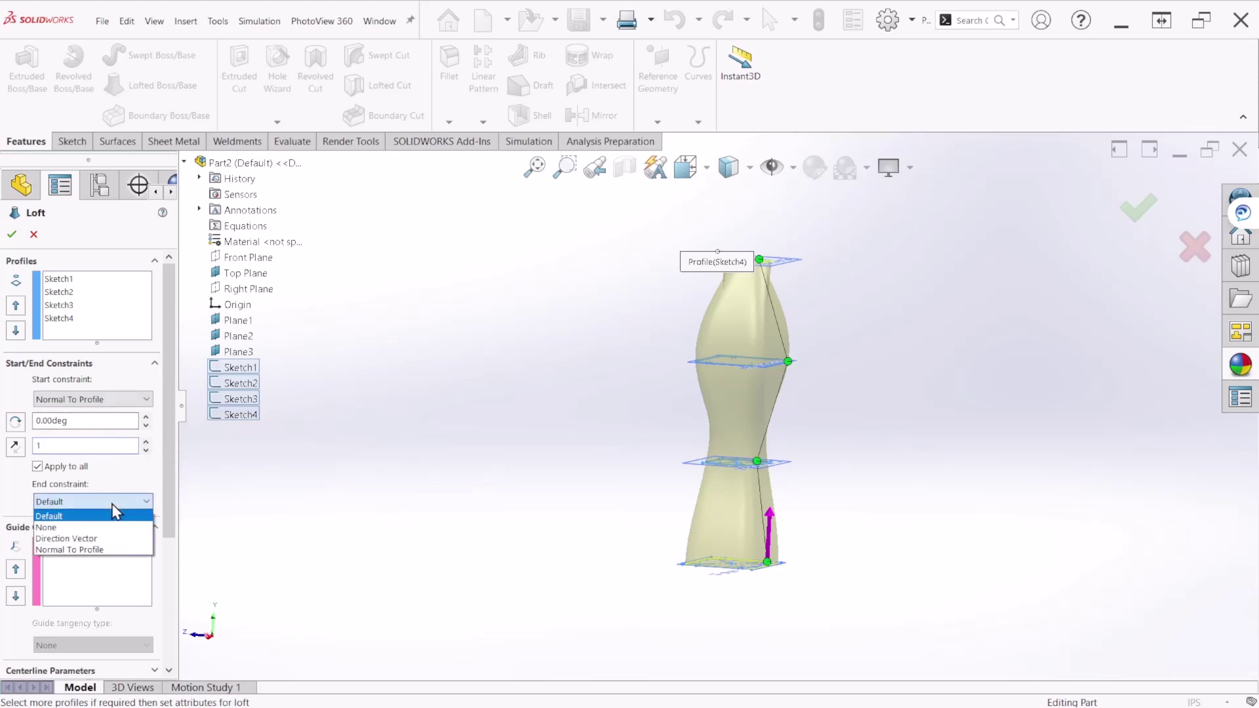
click(103, 550)
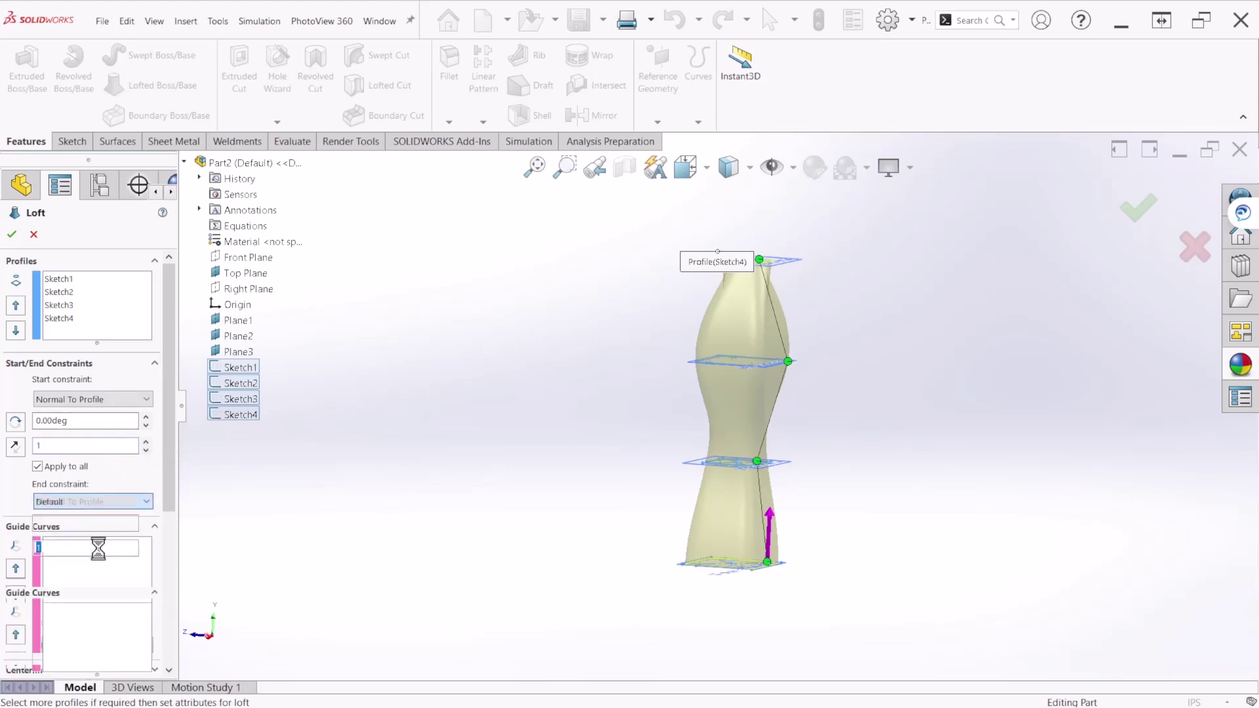
Step: Accept the loft as Loft1 and view the solid in isometric orientation
middle_drag(682, 452, 393, 430)
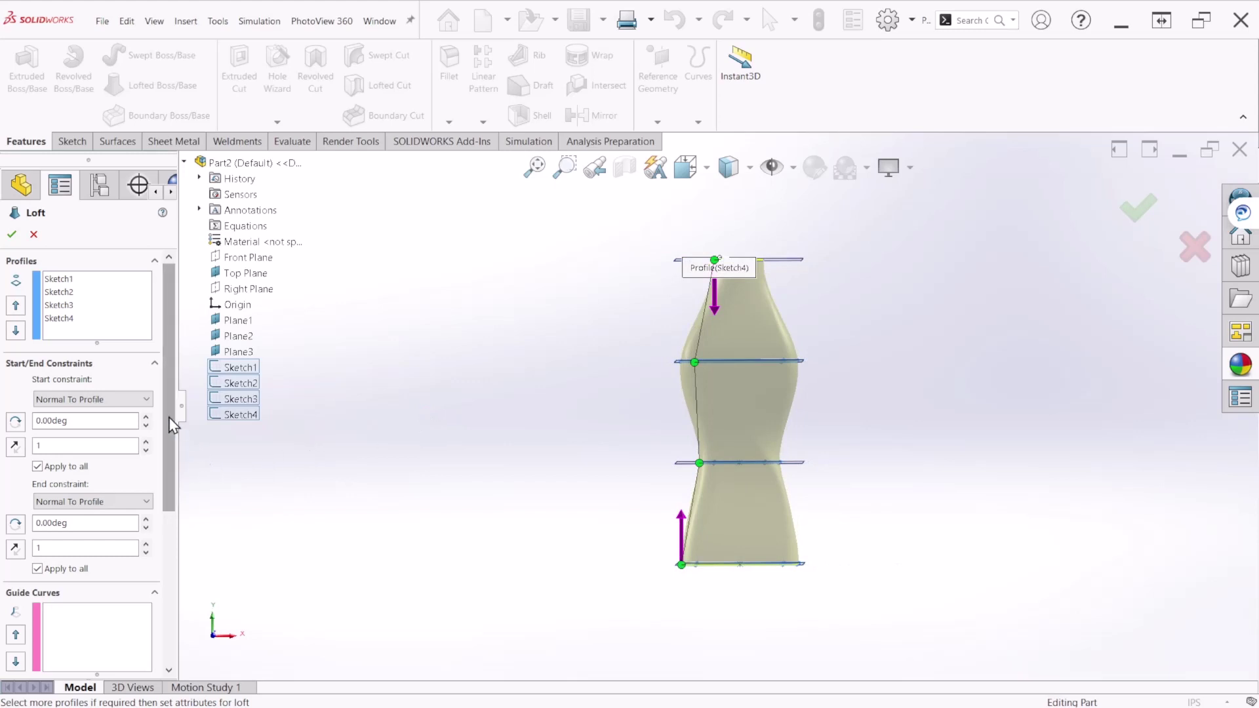
drag(171, 425, 159, 582)
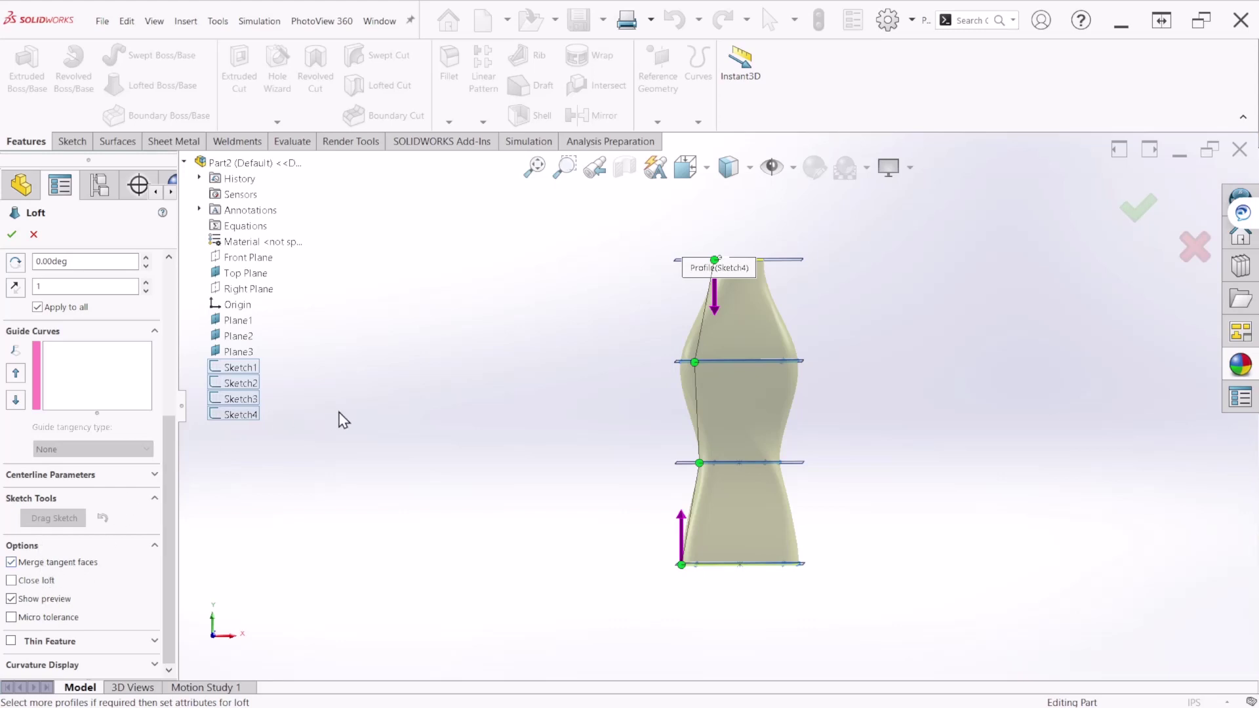
middle_drag(951, 409, 607, 416)
click(1138, 208)
middle_drag(790, 444, 909, 453)
key(ctrl+7)
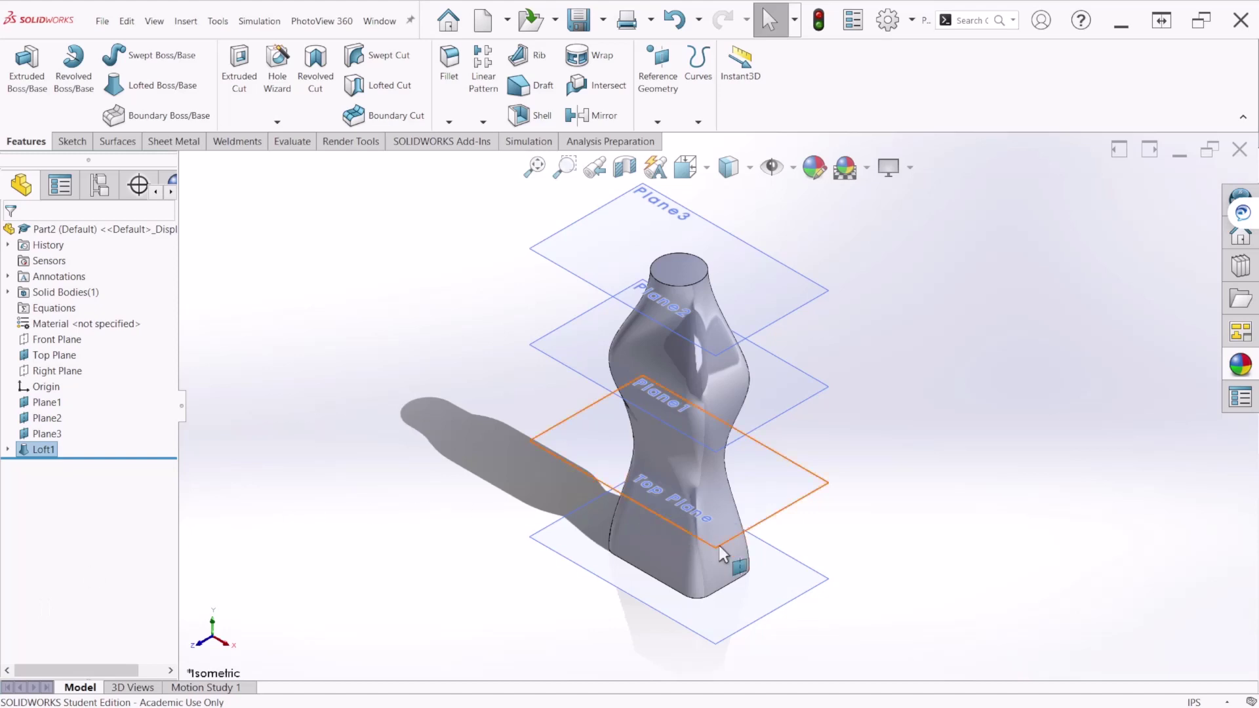
Step: Orbit to look down on the Loft1 bottle and launch the Fillet tool
middle_drag(738, 554, 754, 478)
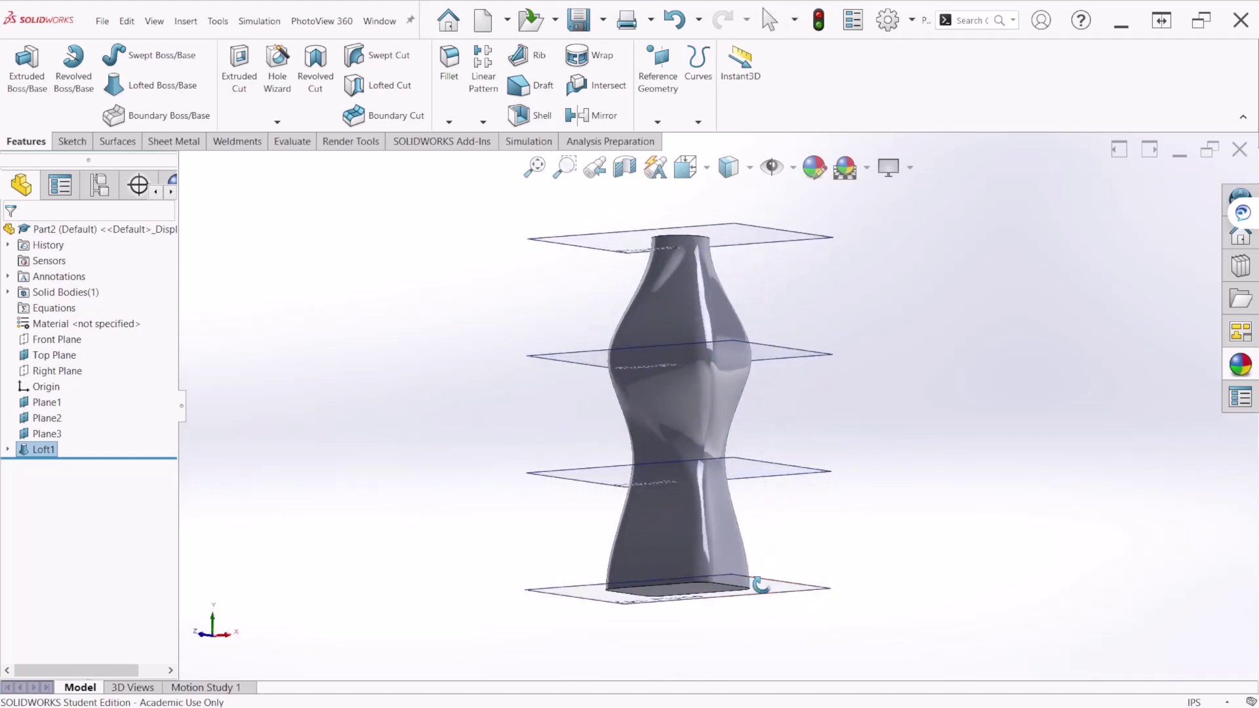
middle_drag(761, 584, 785, 462)
click(447, 59)
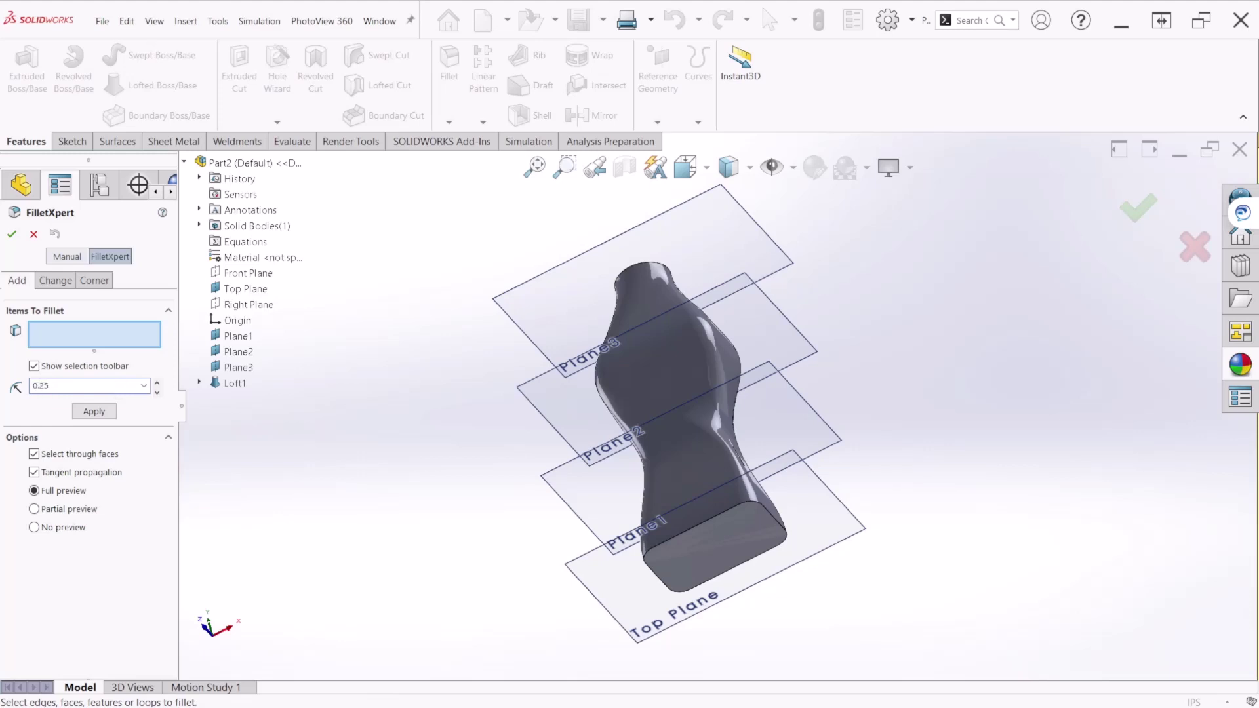
Step: Apply a 0.25 in fillet to the loft's bottom face, creating Fillet1
text(0.25)
middle_drag(765, 544, 765, 498)
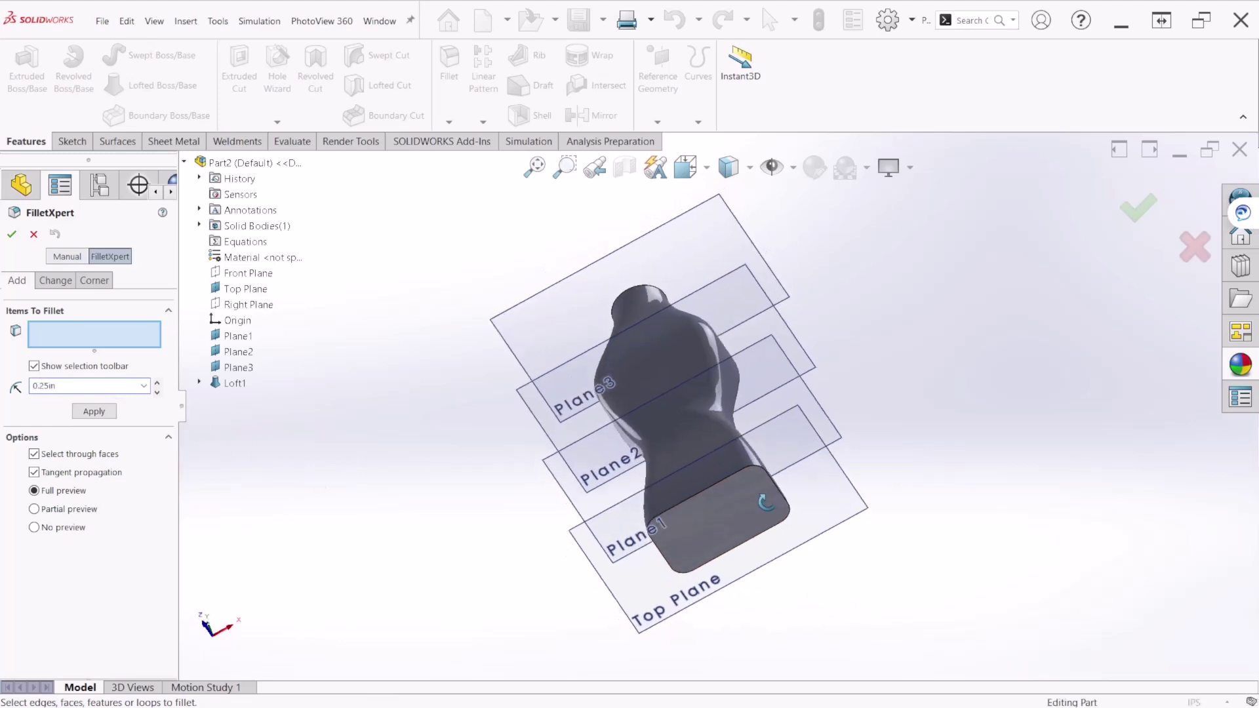
click(741, 518)
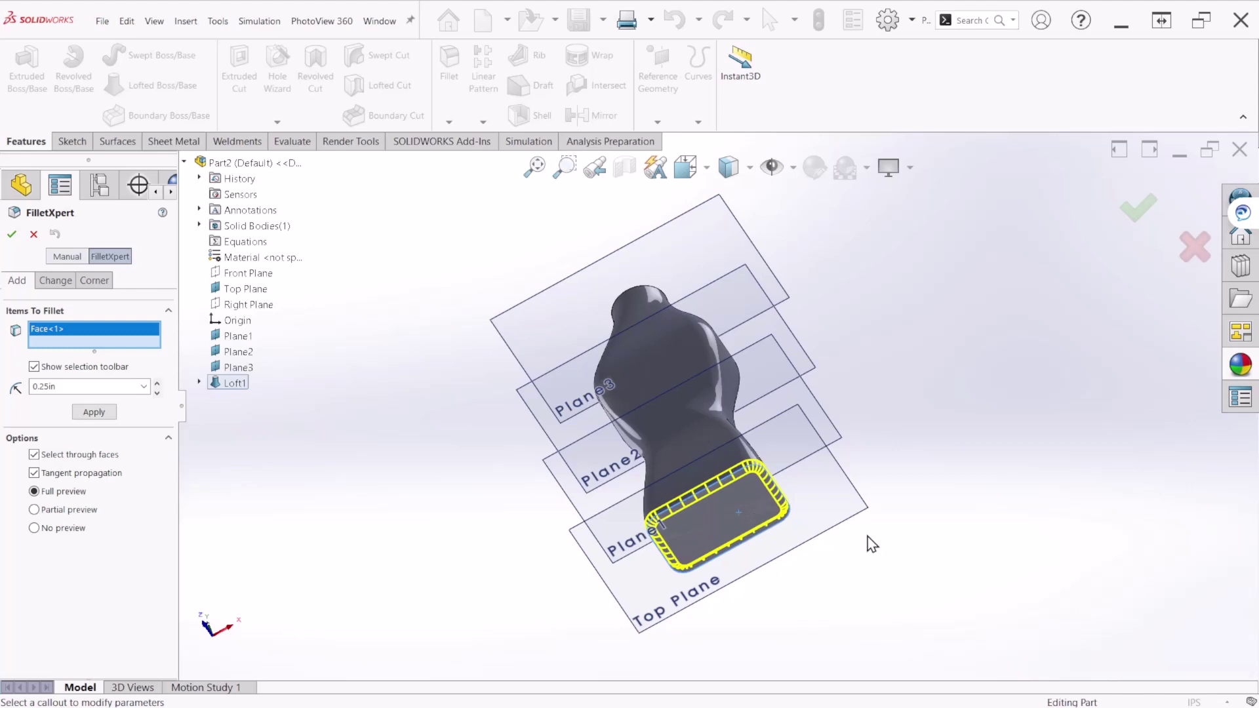
middle_drag(876, 545, 872, 636)
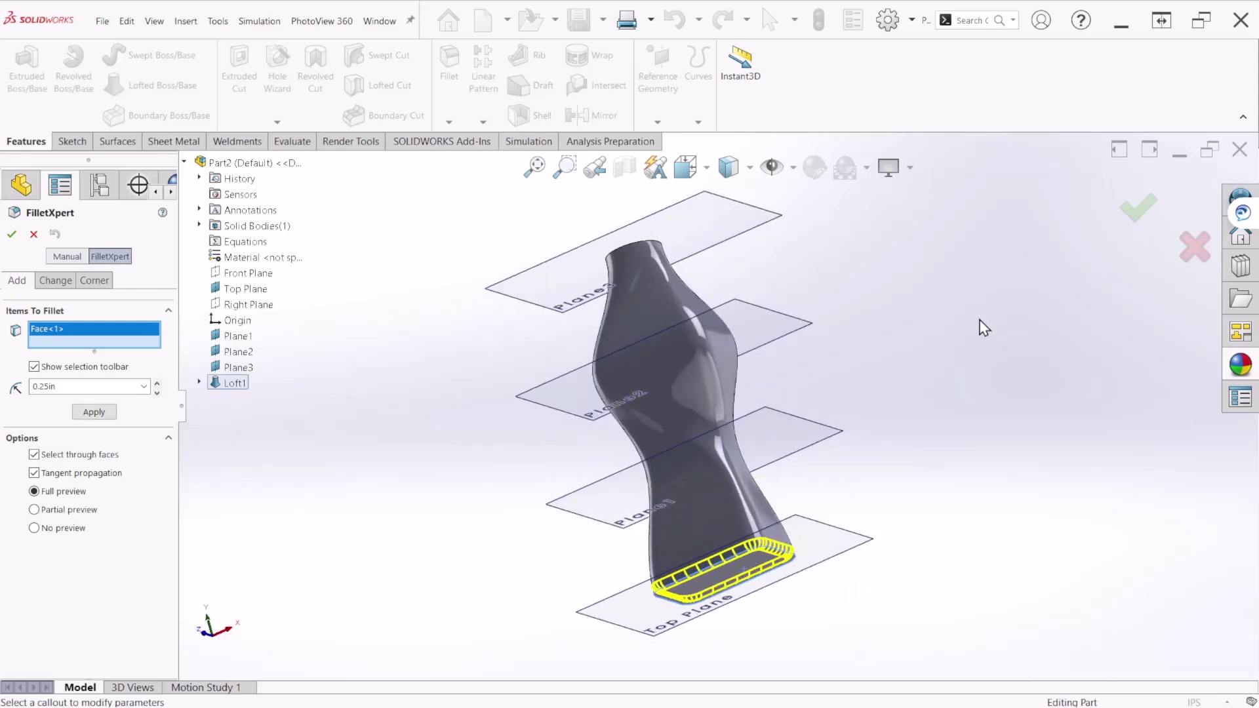
click(1141, 213)
middle_drag(984, 430, 784, 517)
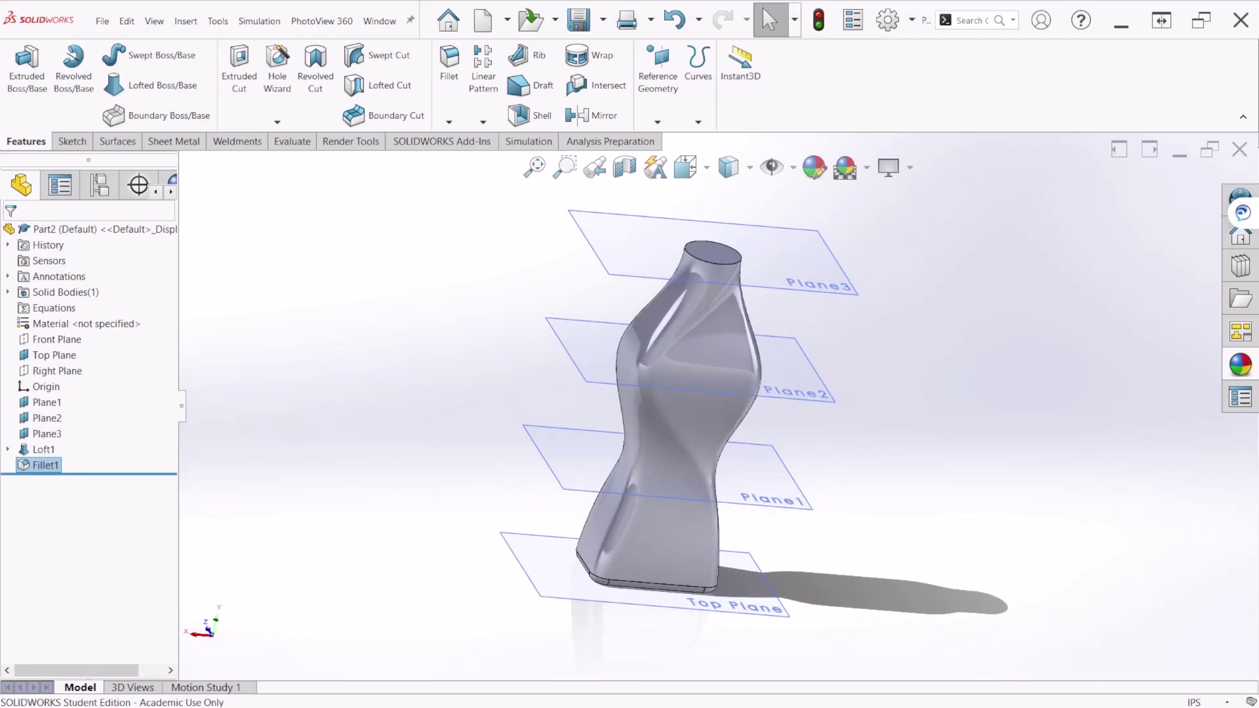
middle_drag(899, 415, 880, 422)
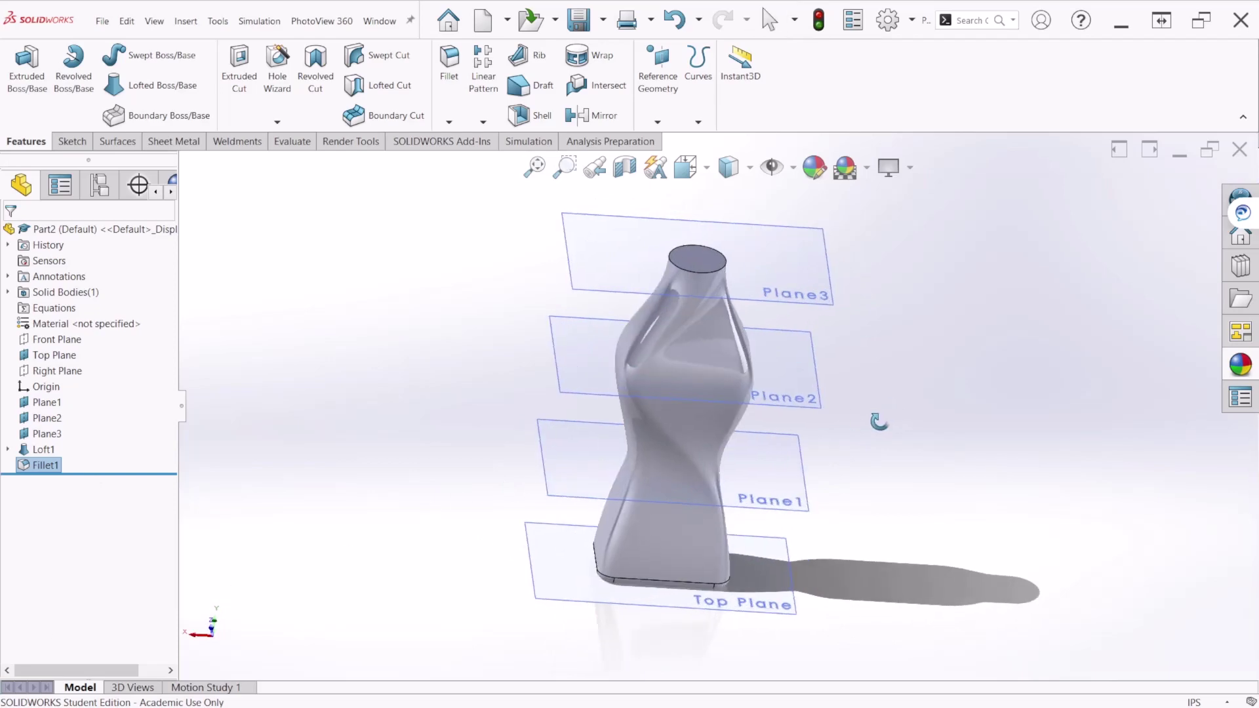
Step: Sketch an origin-centred circle of radius 0.859375 in on the bottle's top face
click(704, 261)
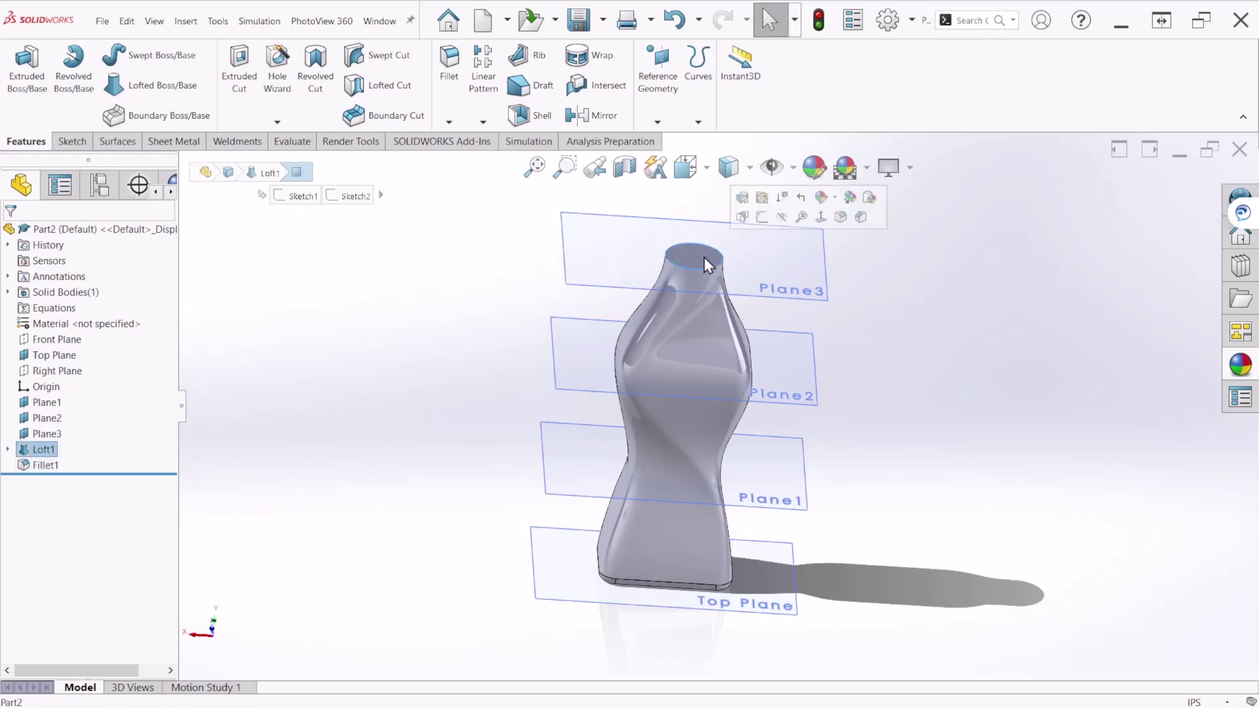
click(762, 218)
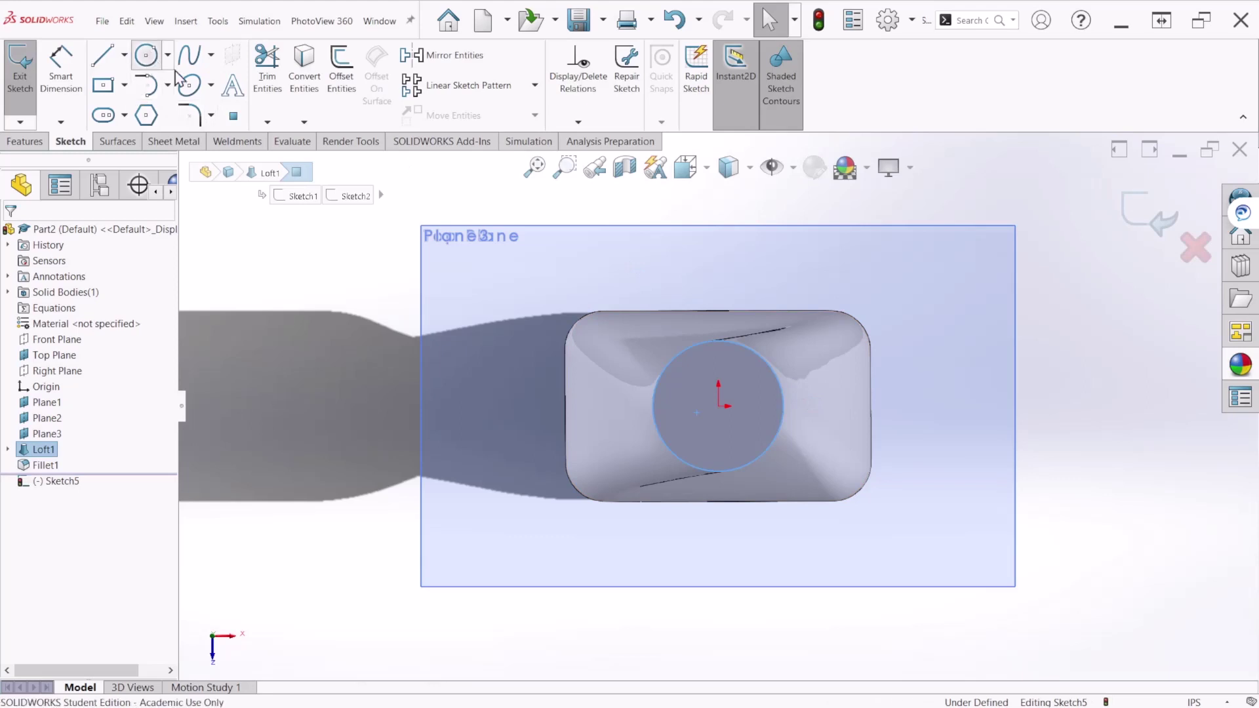
click(145, 55)
click(718, 405)
click(725, 344)
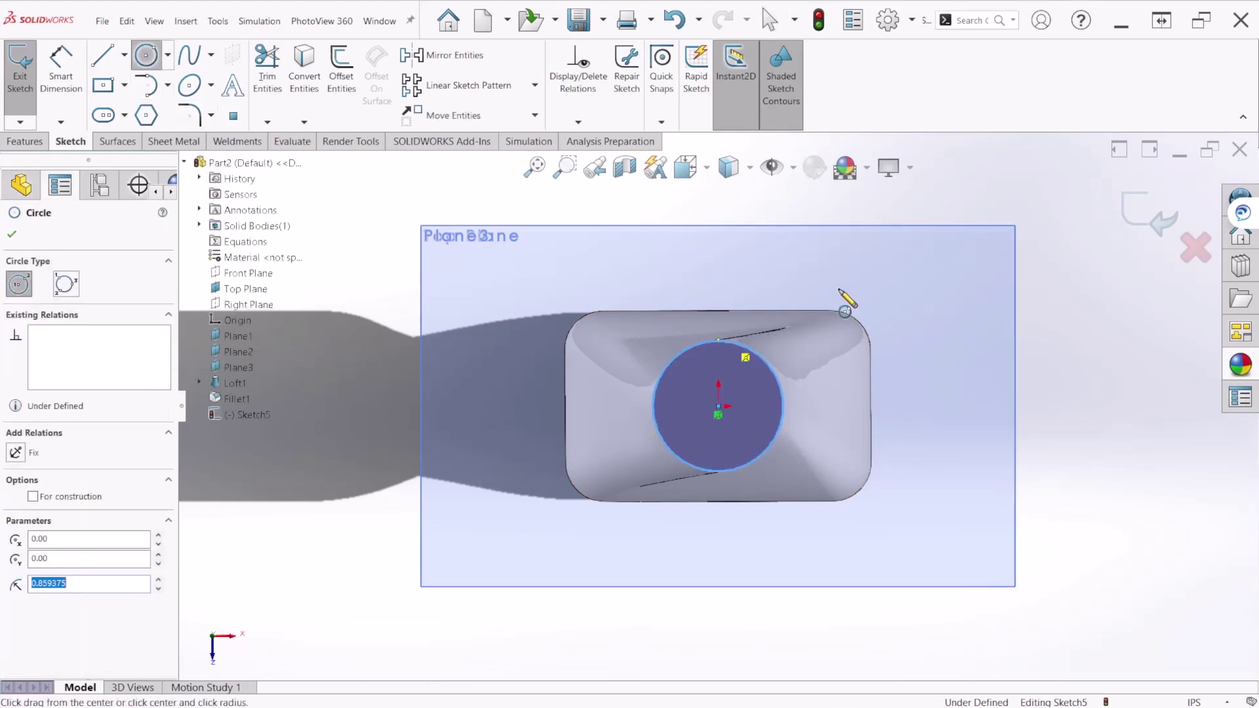
Step: Close Sketch5 and extrude the circle 1.00 in upward as Boss-Extrude1
click(1142, 213)
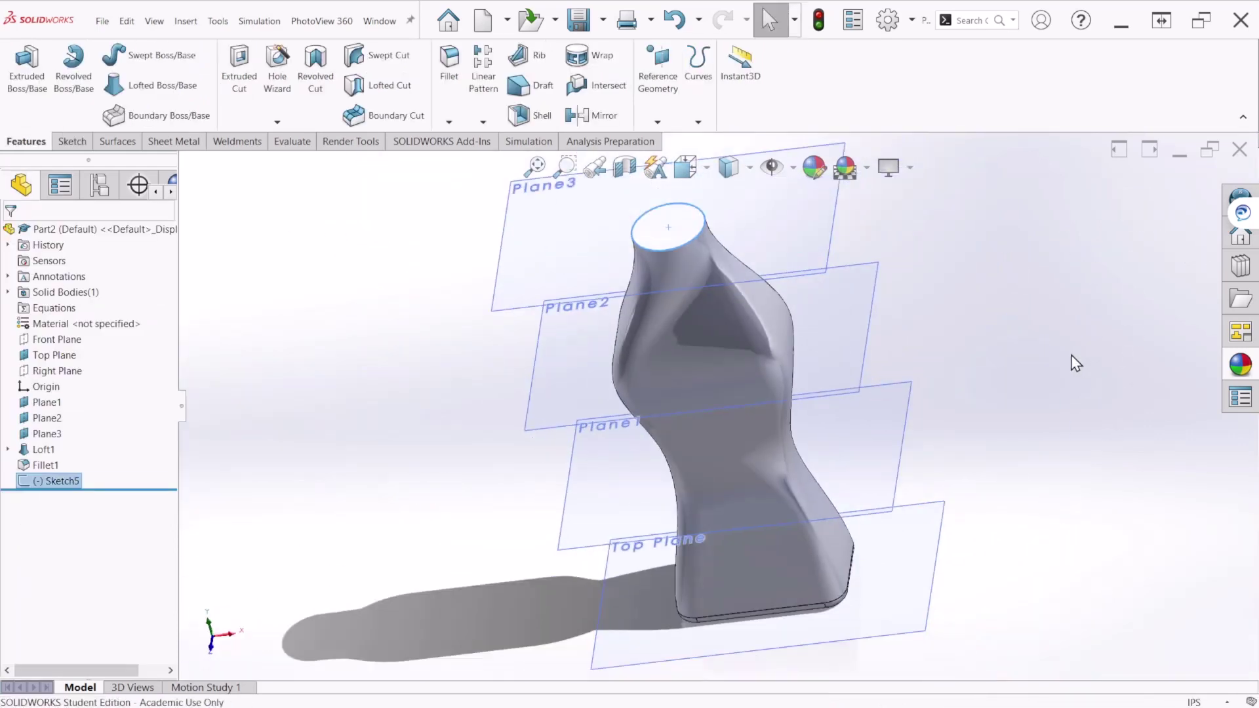
click(27, 65)
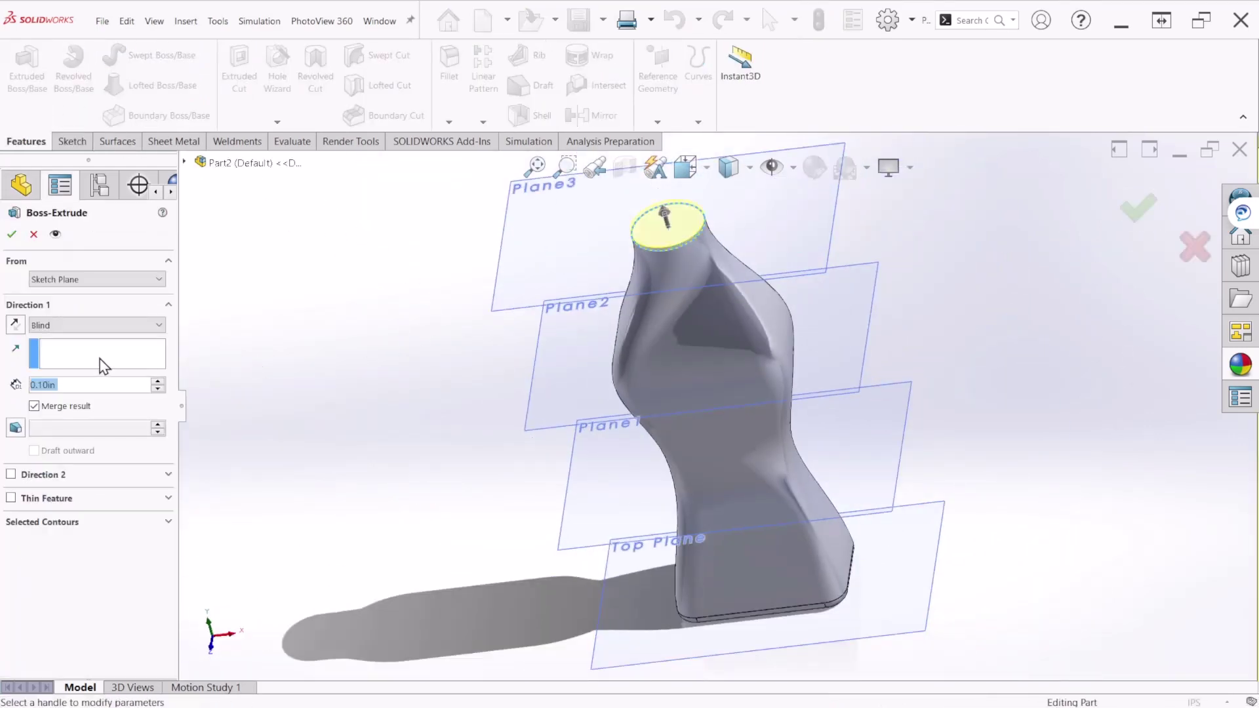
text(1)
key(Return)
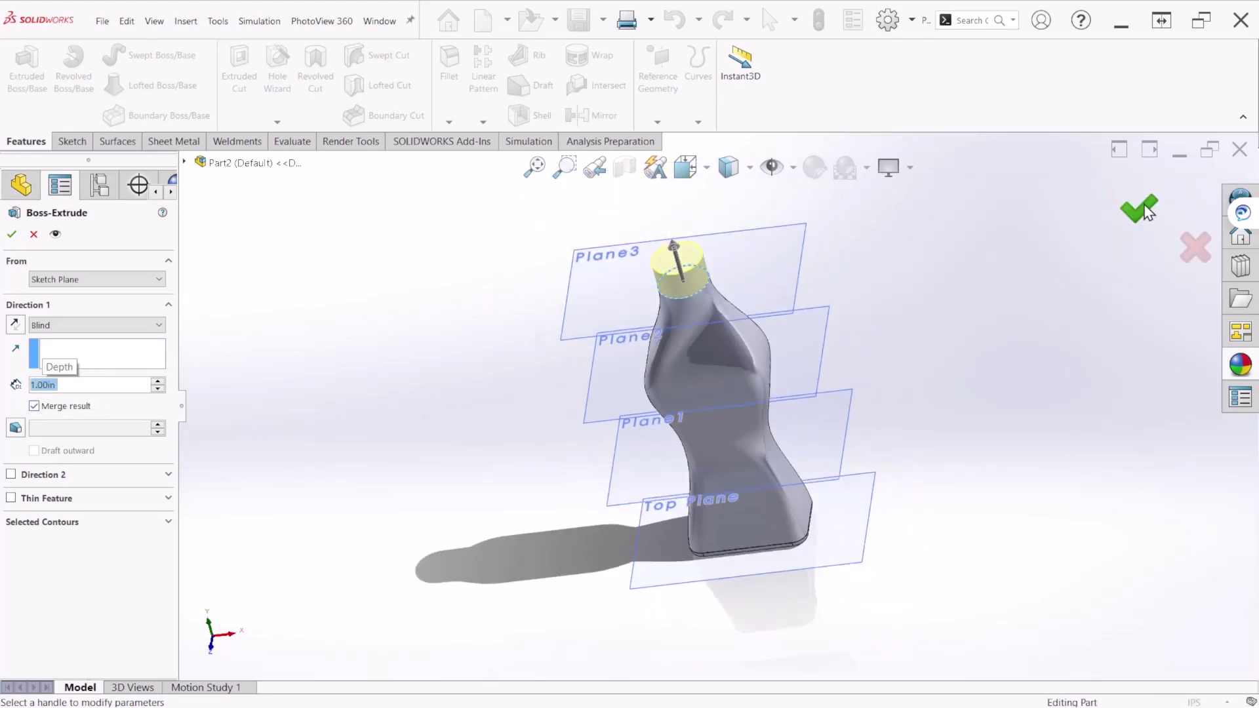
click(1139, 208)
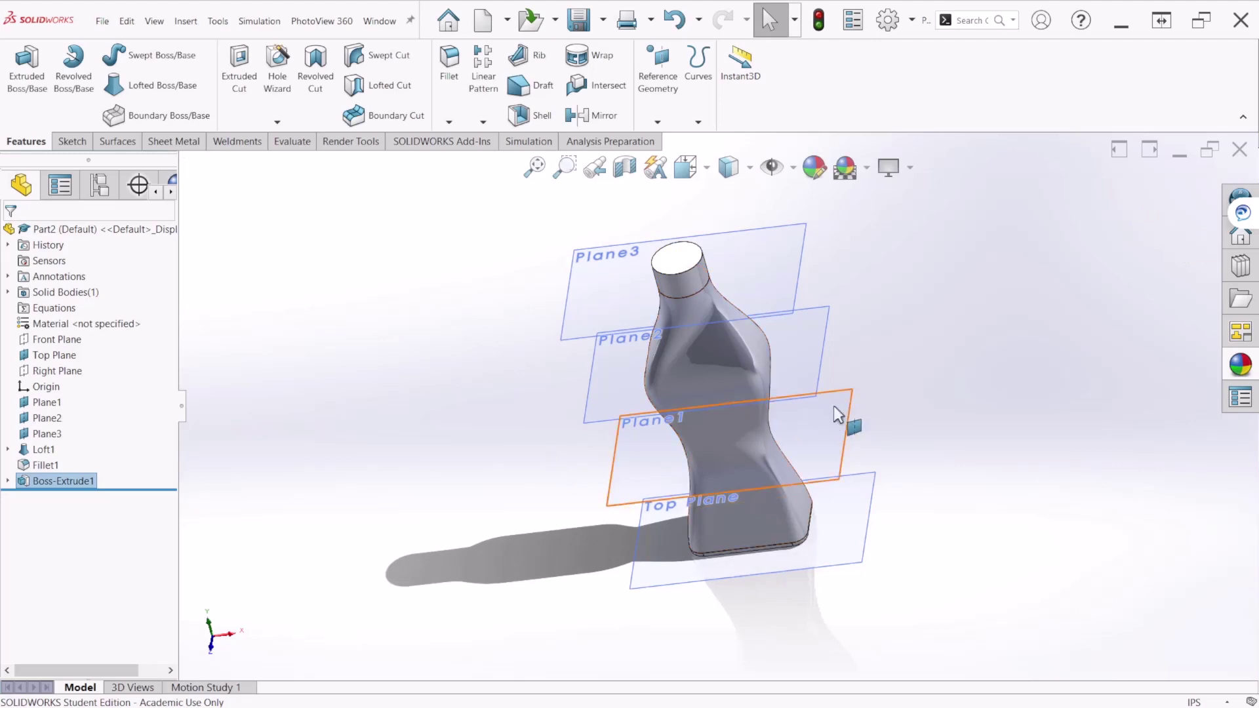
middle_drag(779, 407, 820, 393)
middle_drag(905, 287, 900, 315)
scroll(870, 297, down, 3)
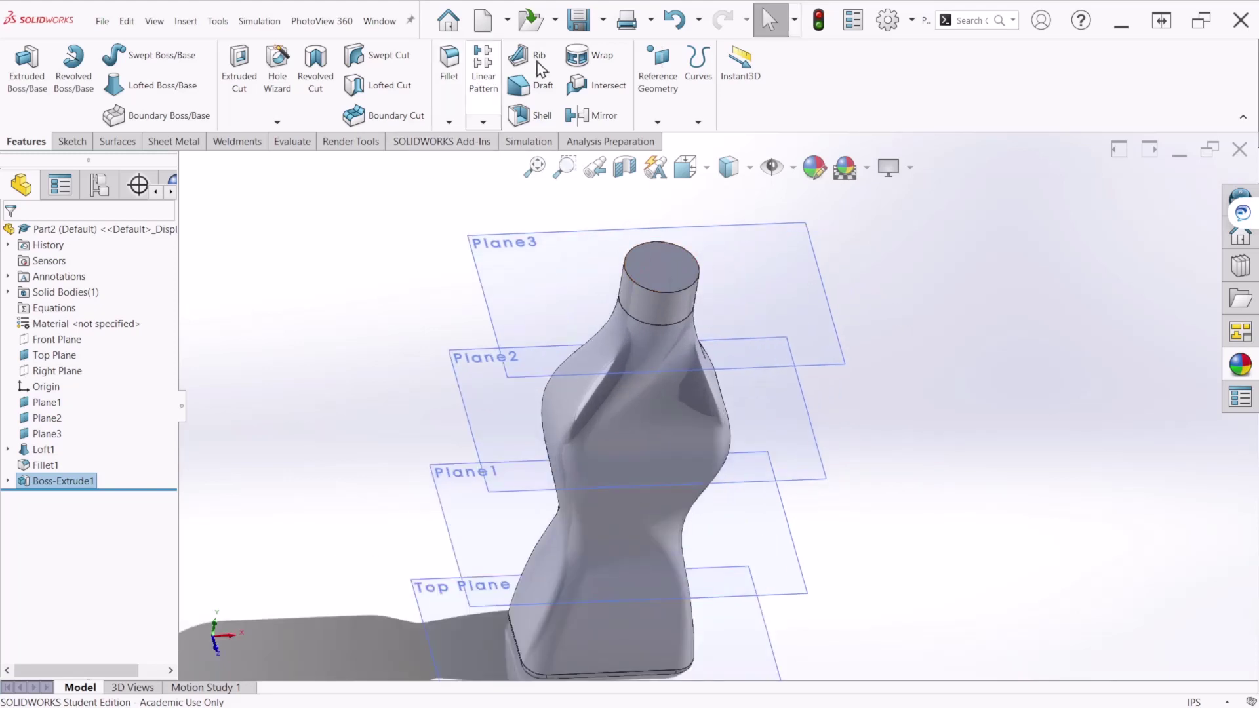
Step: Shell the bottle with 0.125 in walls, removing the neck's top face
click(531, 117)
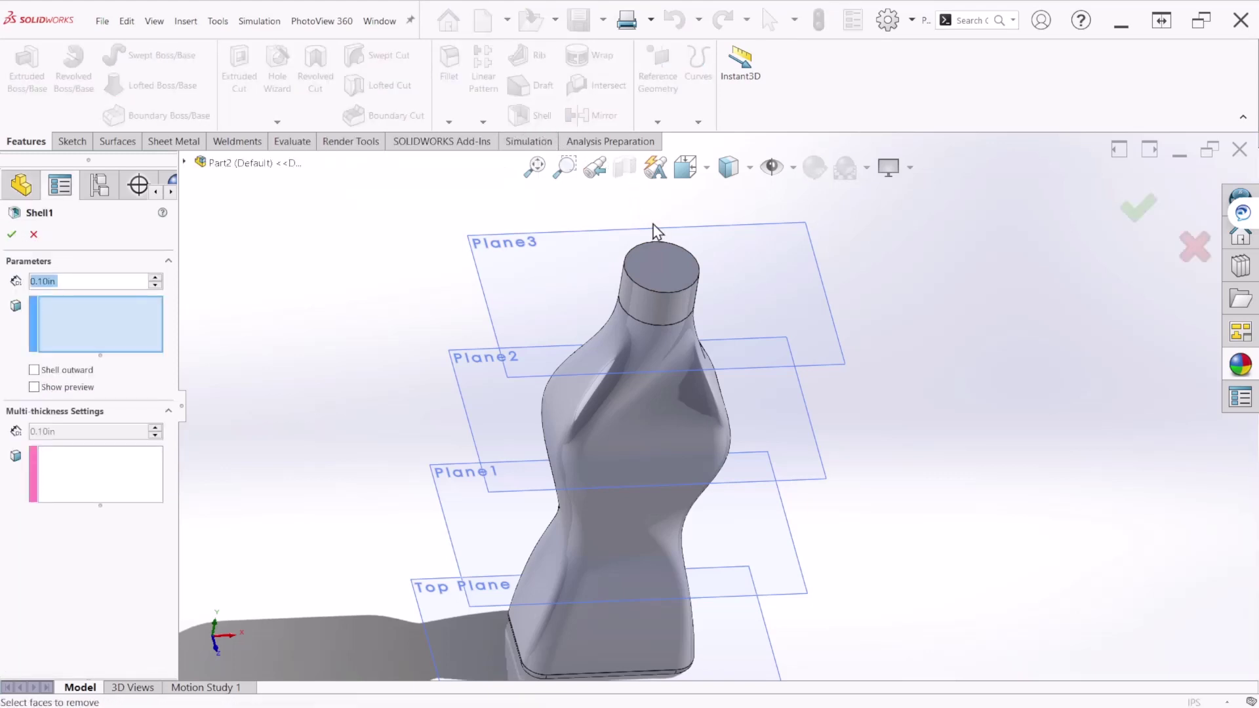
click(669, 267)
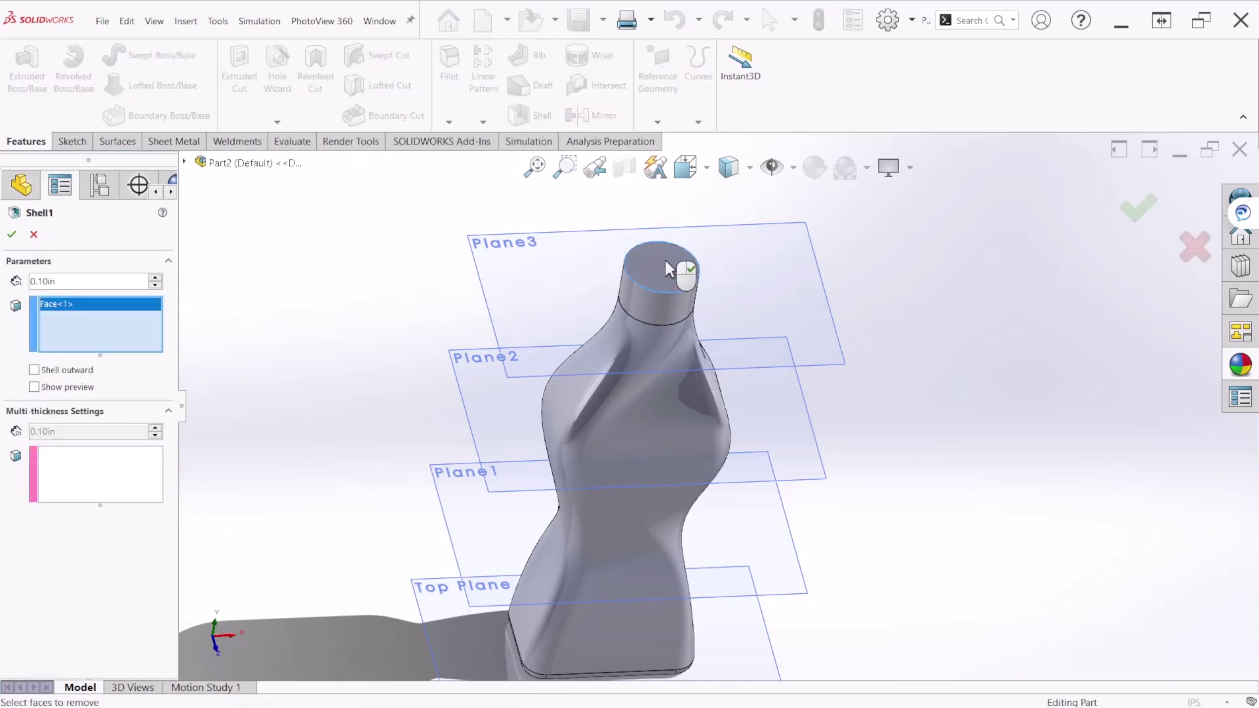
click(67, 387)
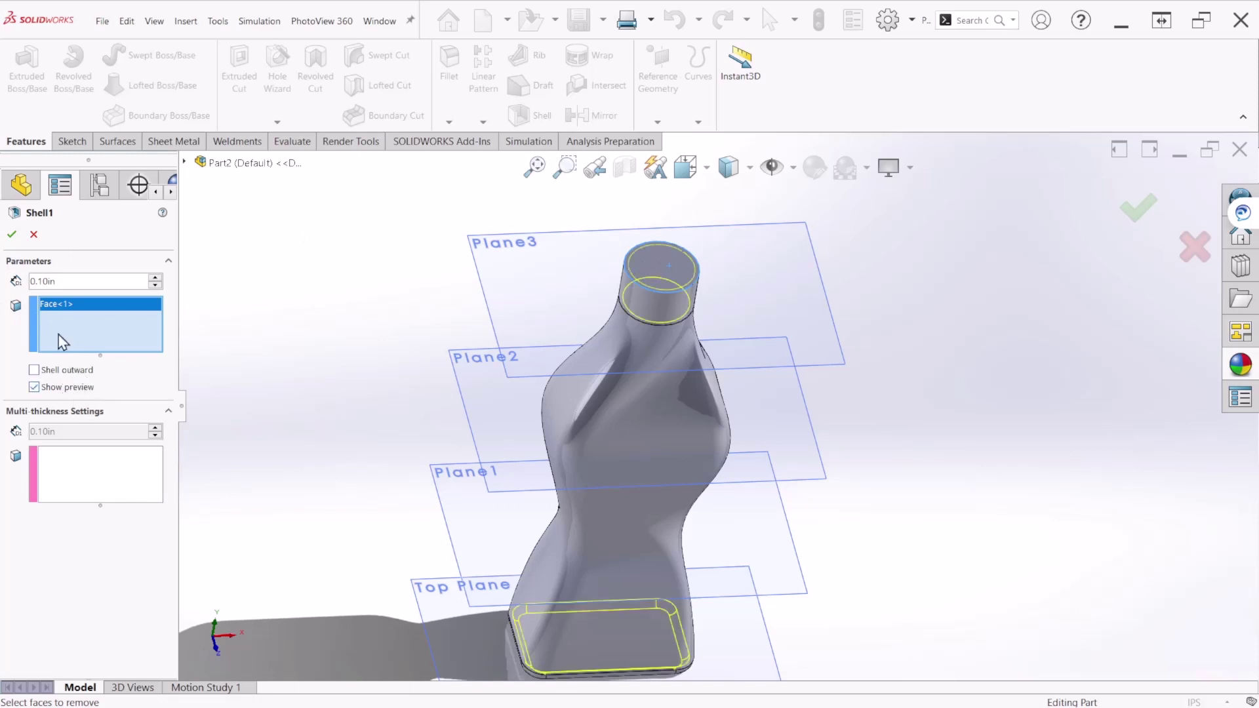
double_click(76, 279)
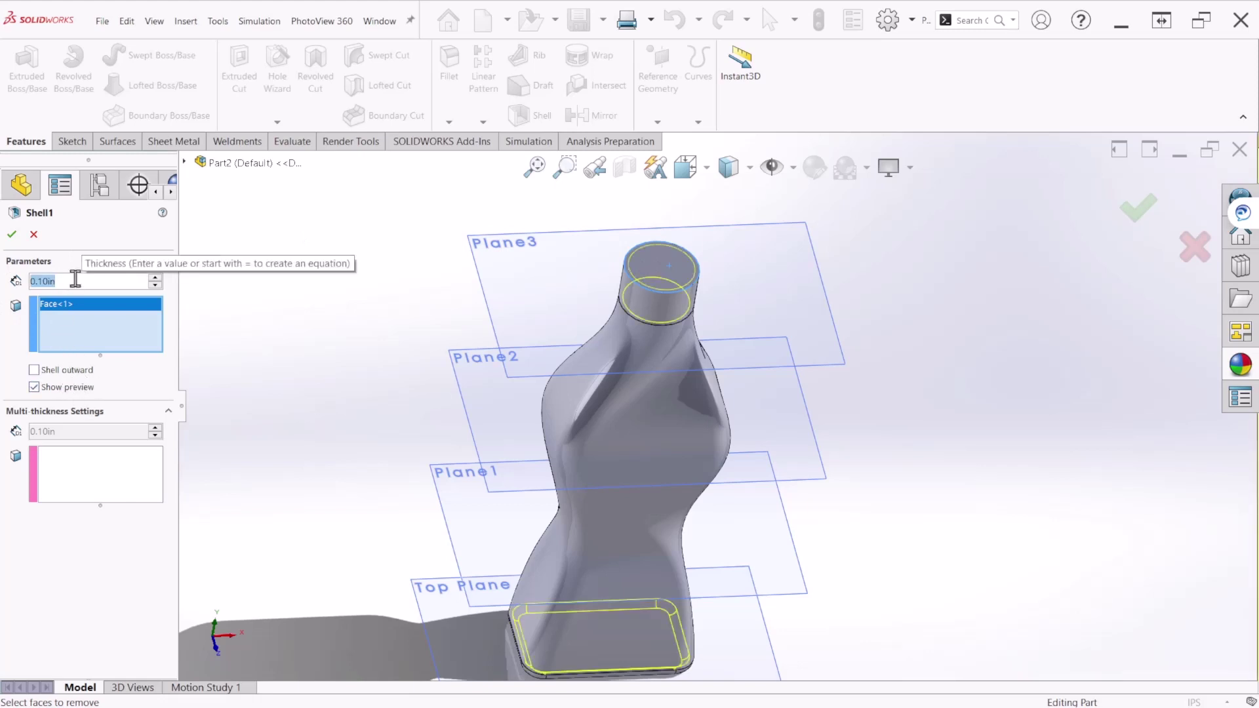
text(.125)
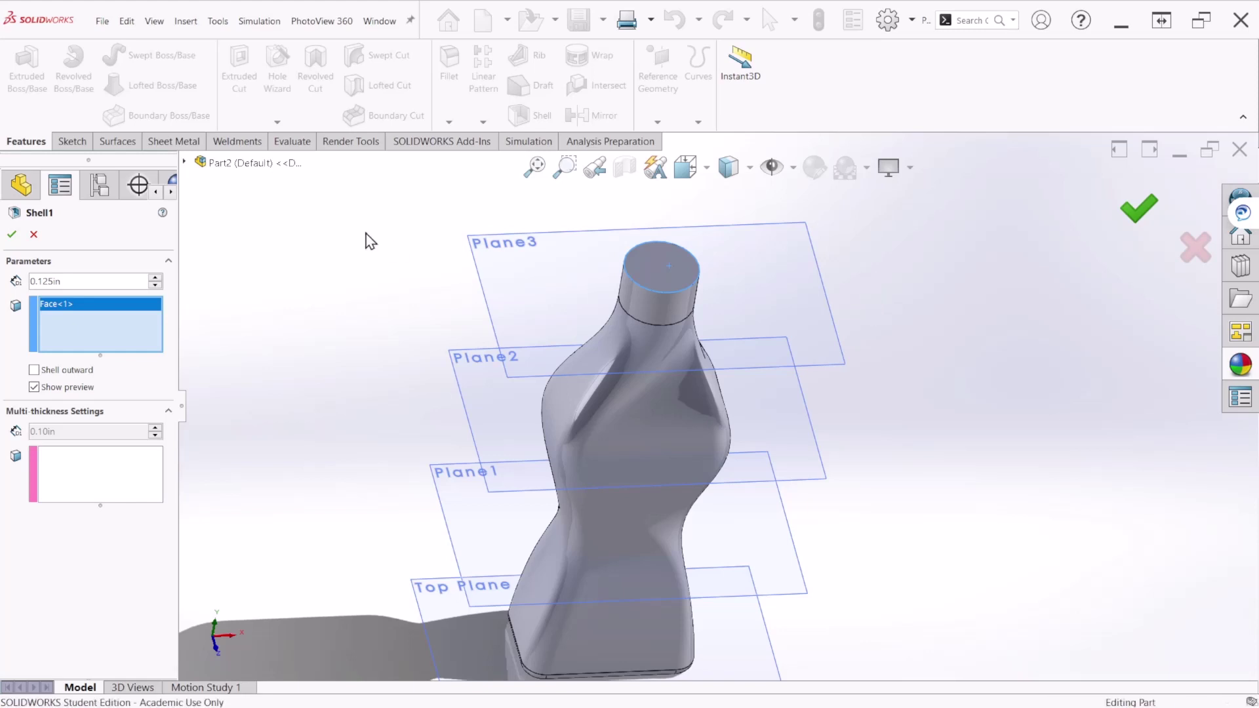
middle_drag(638, 372, 682, 335)
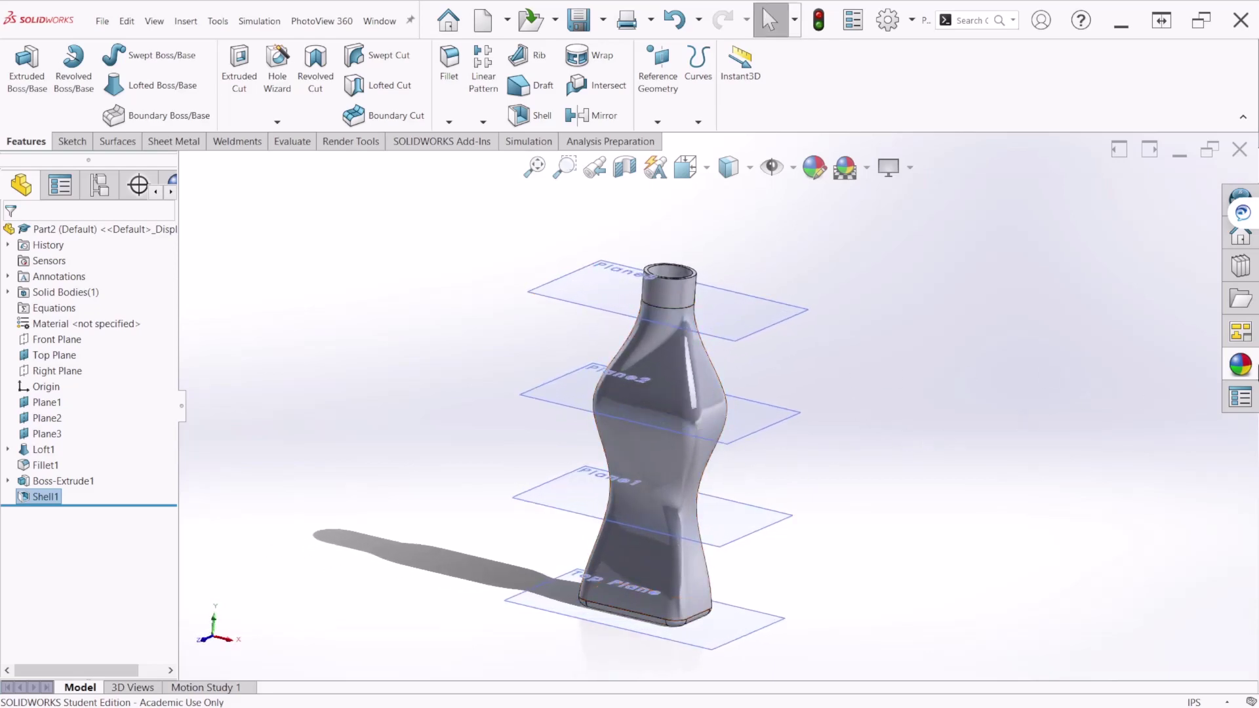
Step: Browse the Appearances library and pick the polished aluminum appearance
click(1253, 374)
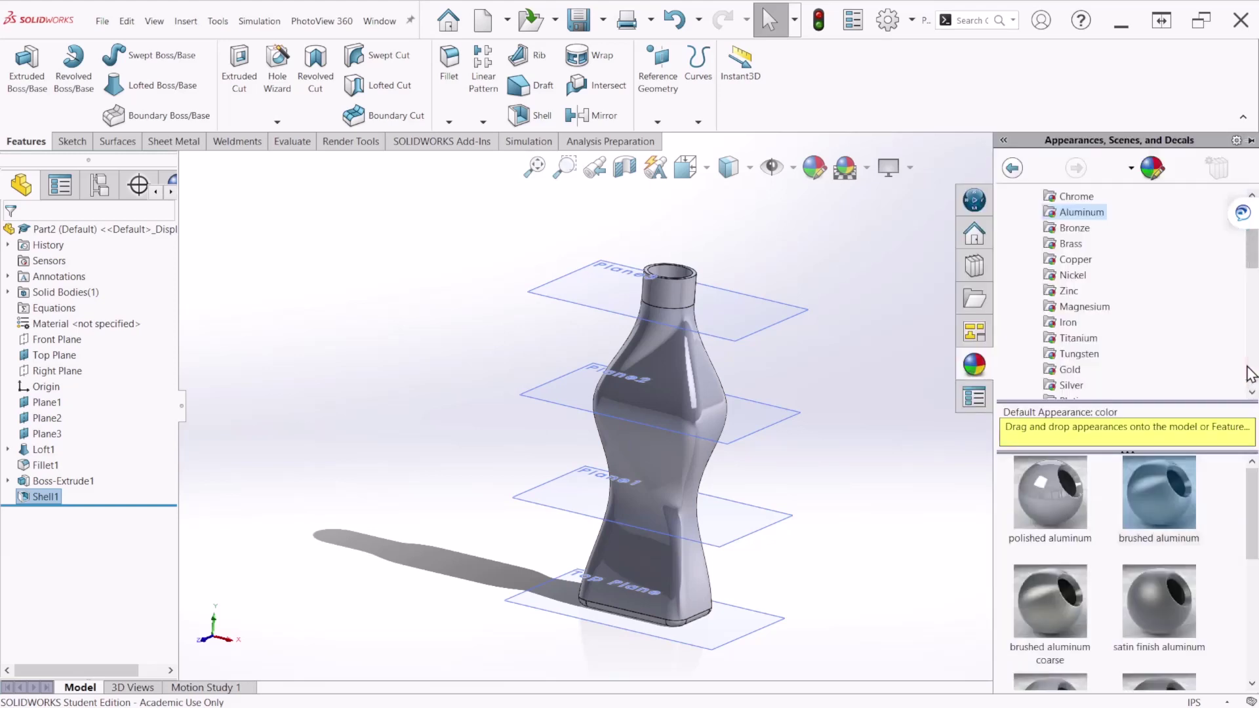
click(1063, 501)
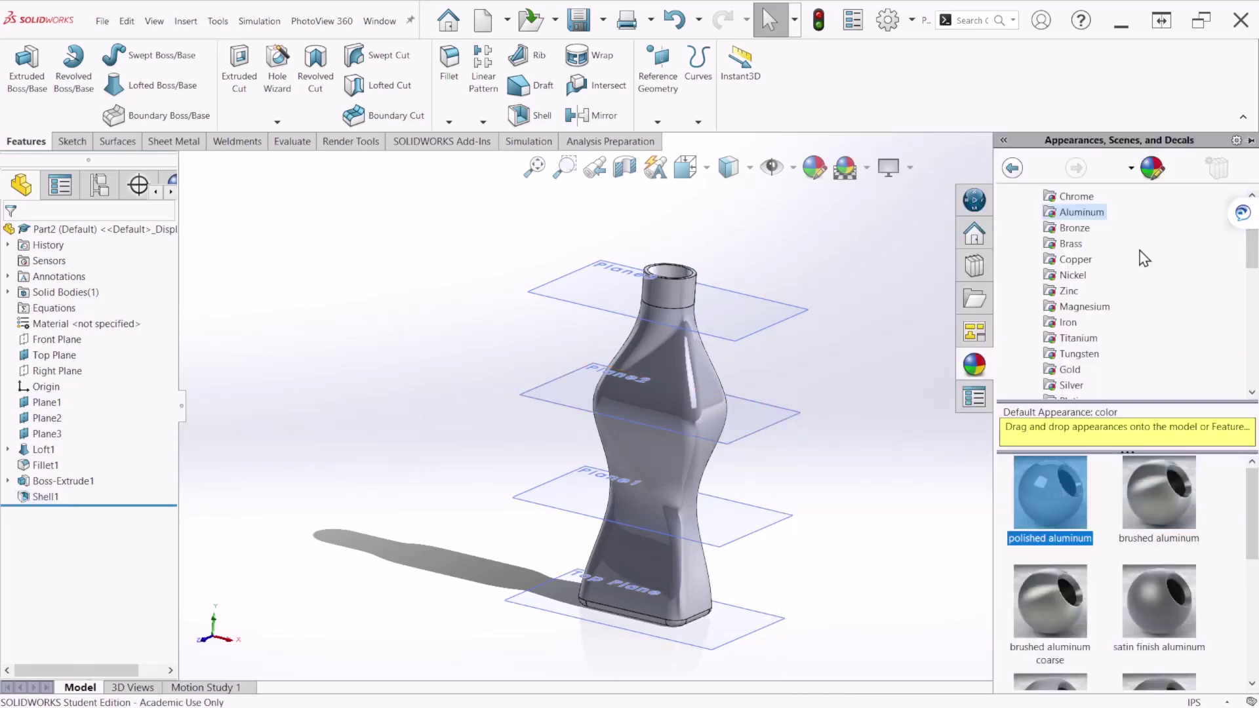
scroll(1122, 327, up, 2)
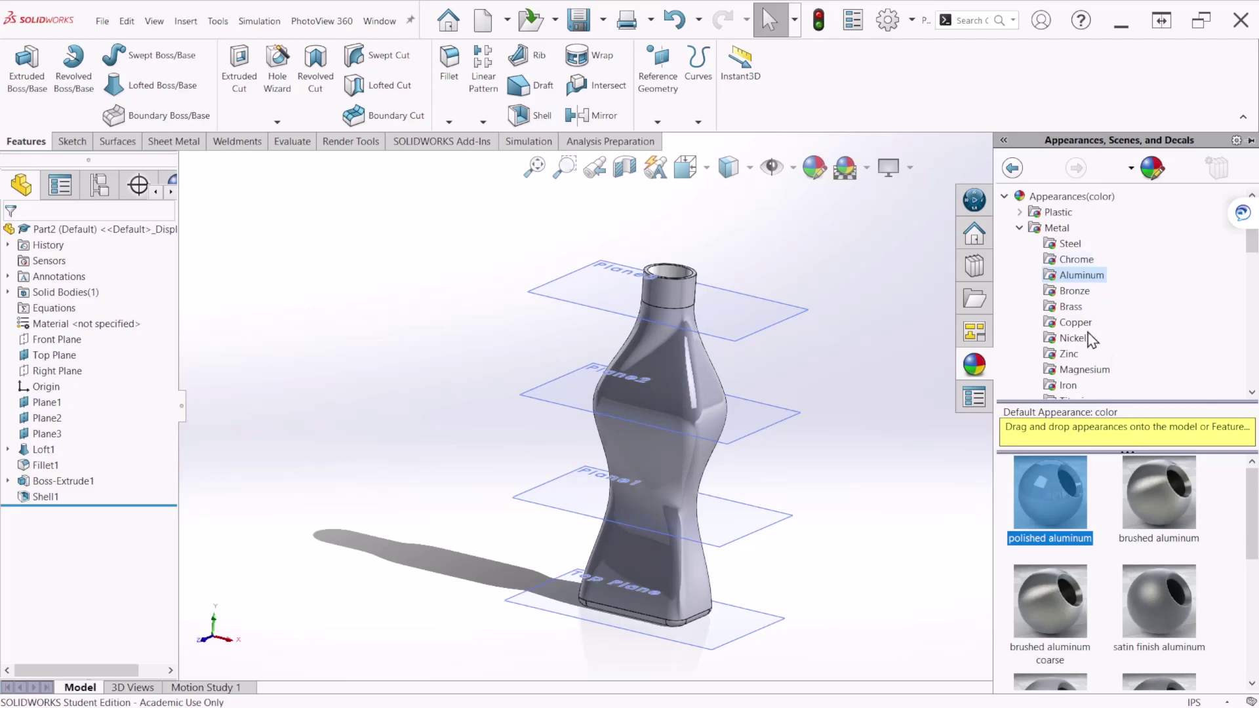
scroll(1126, 561, down, 3)
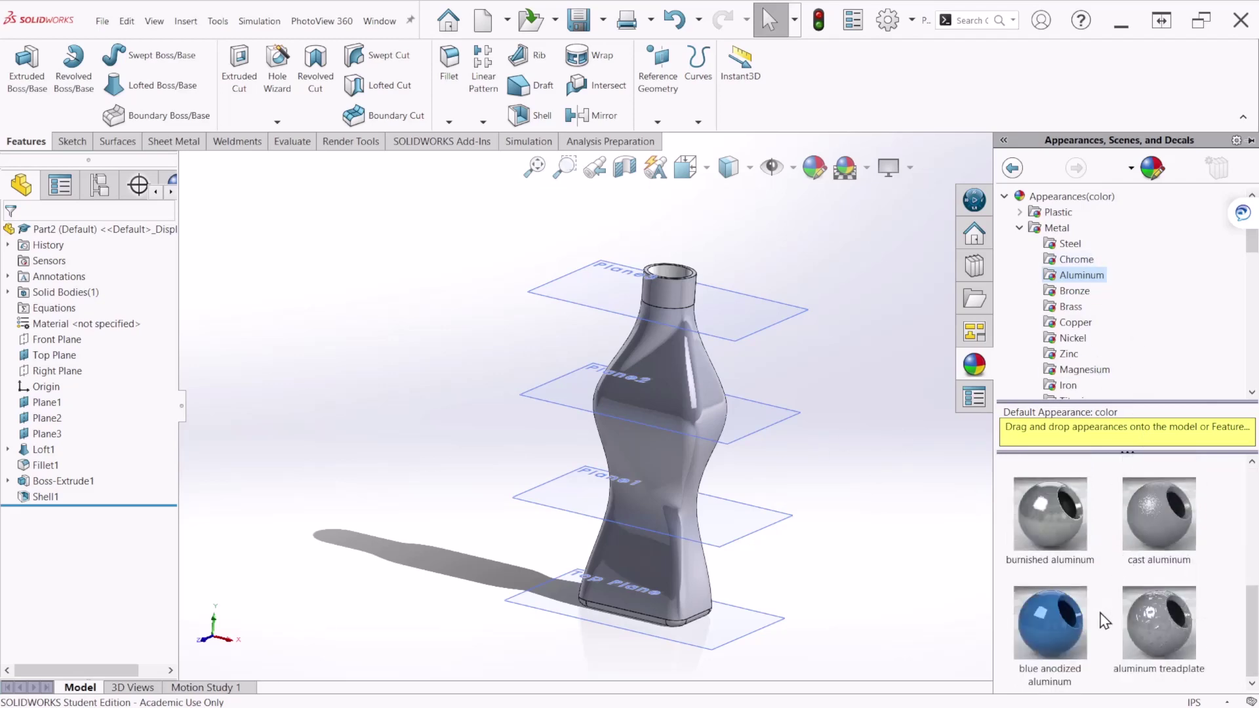
scroll(1106, 620, up, 3)
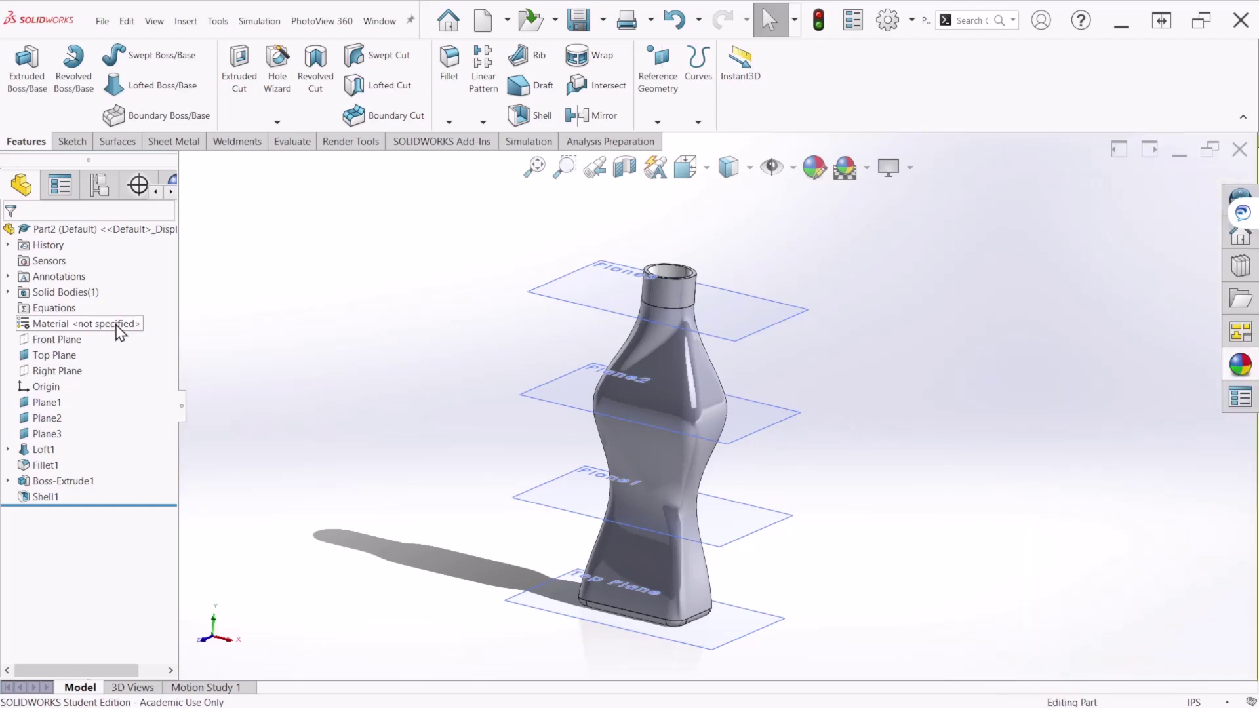
Step: Assign 1060 Alloy from the Aluminium Alloys category as the part's material
right_click(118, 325)
click(143, 334)
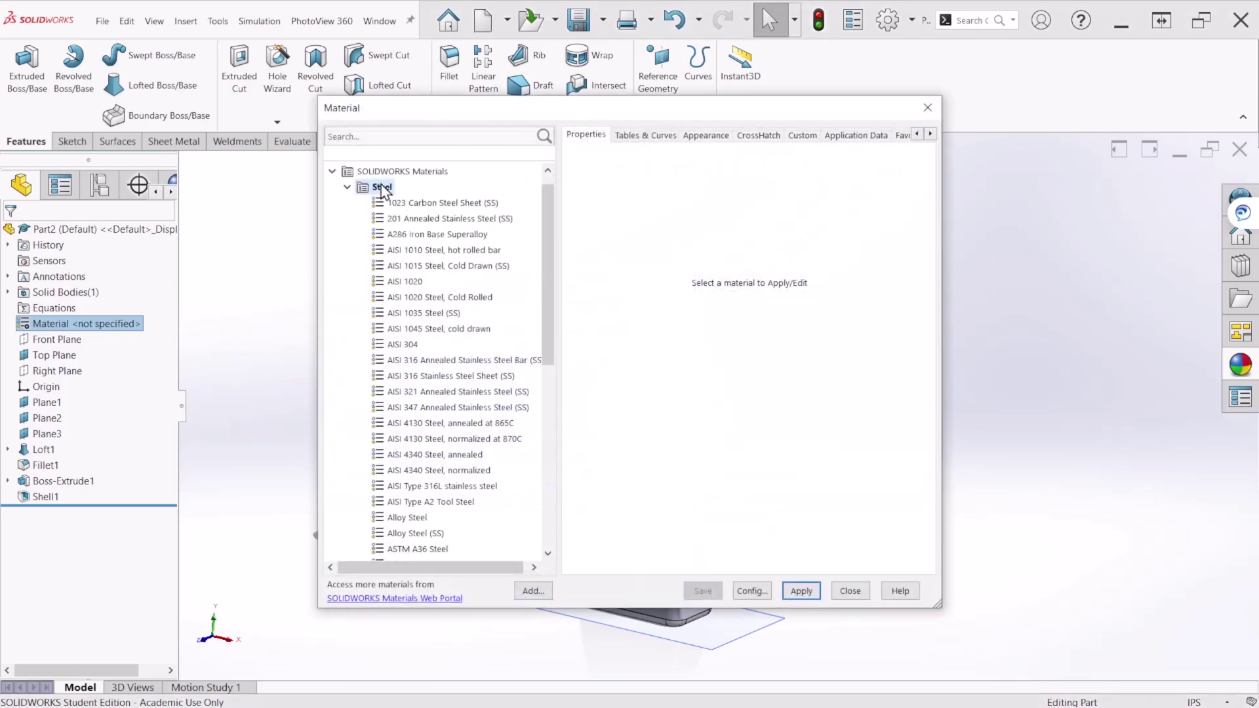
double_click(380, 188)
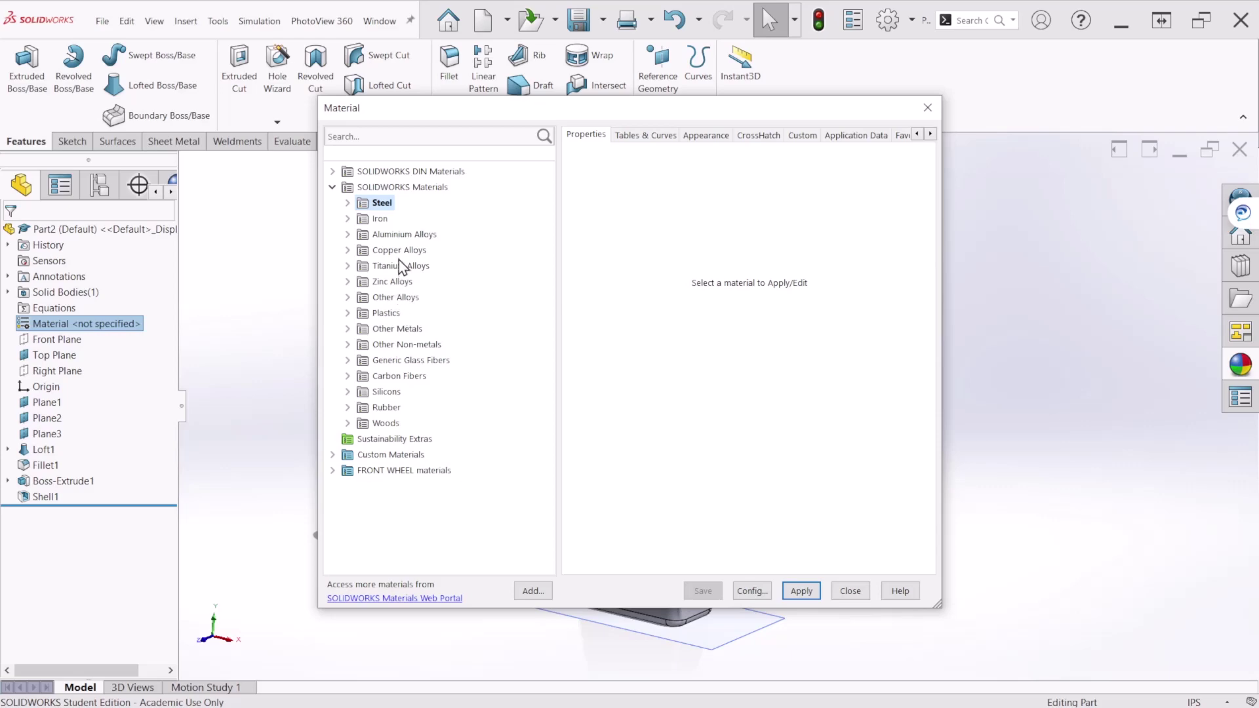
double_click(404, 235)
click(407, 188)
click(816, 591)
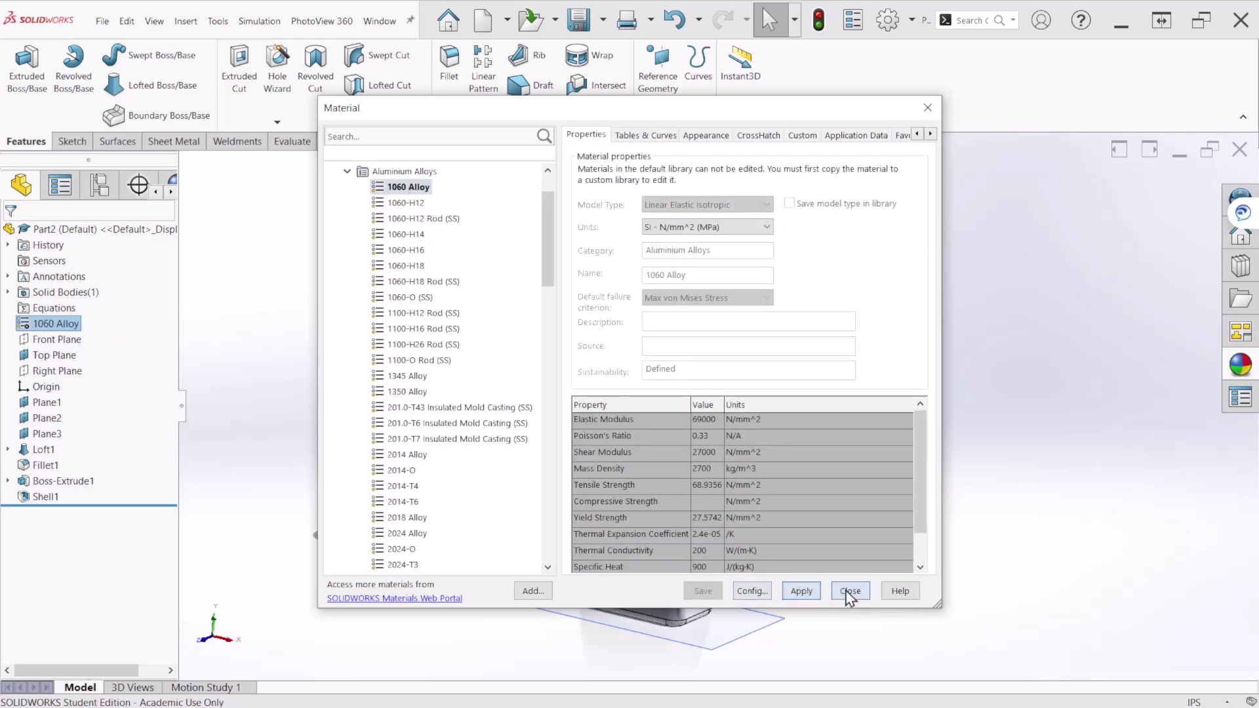
click(847, 591)
middle_drag(683, 421, 789, 567)
click(771, 20)
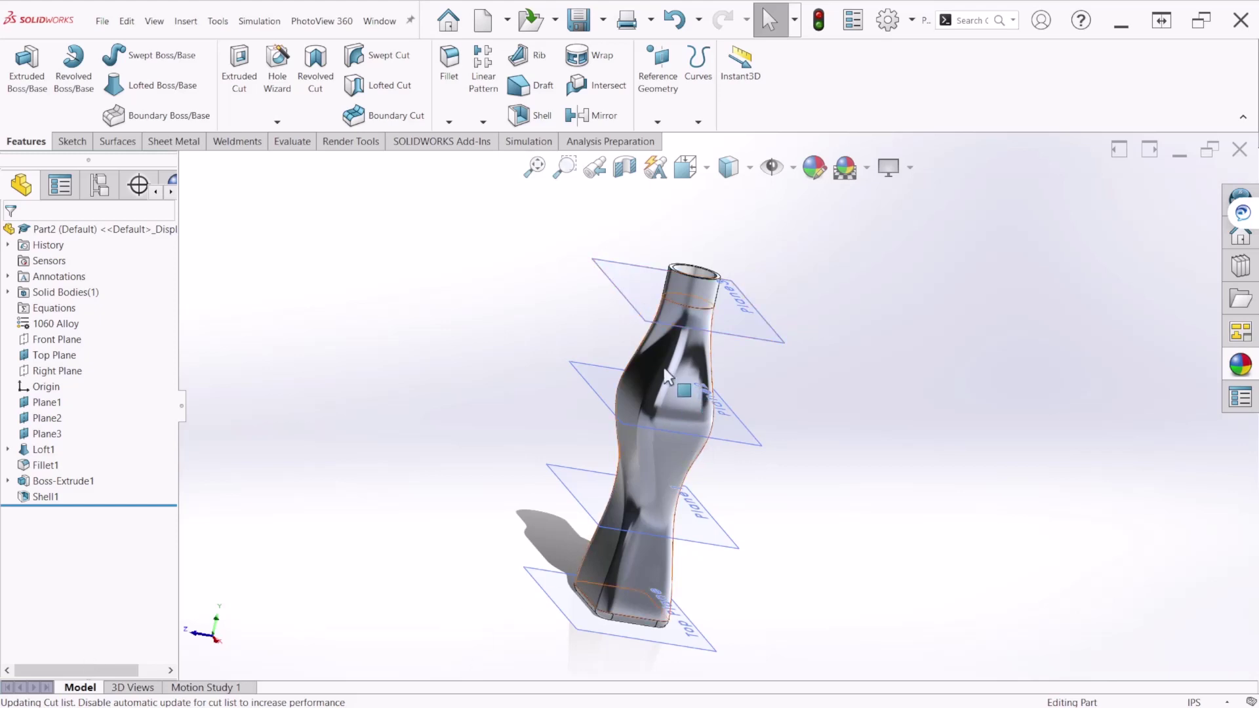
Step: Create a Front Plane section view with the cut moved back near the bottle centre
click(627, 169)
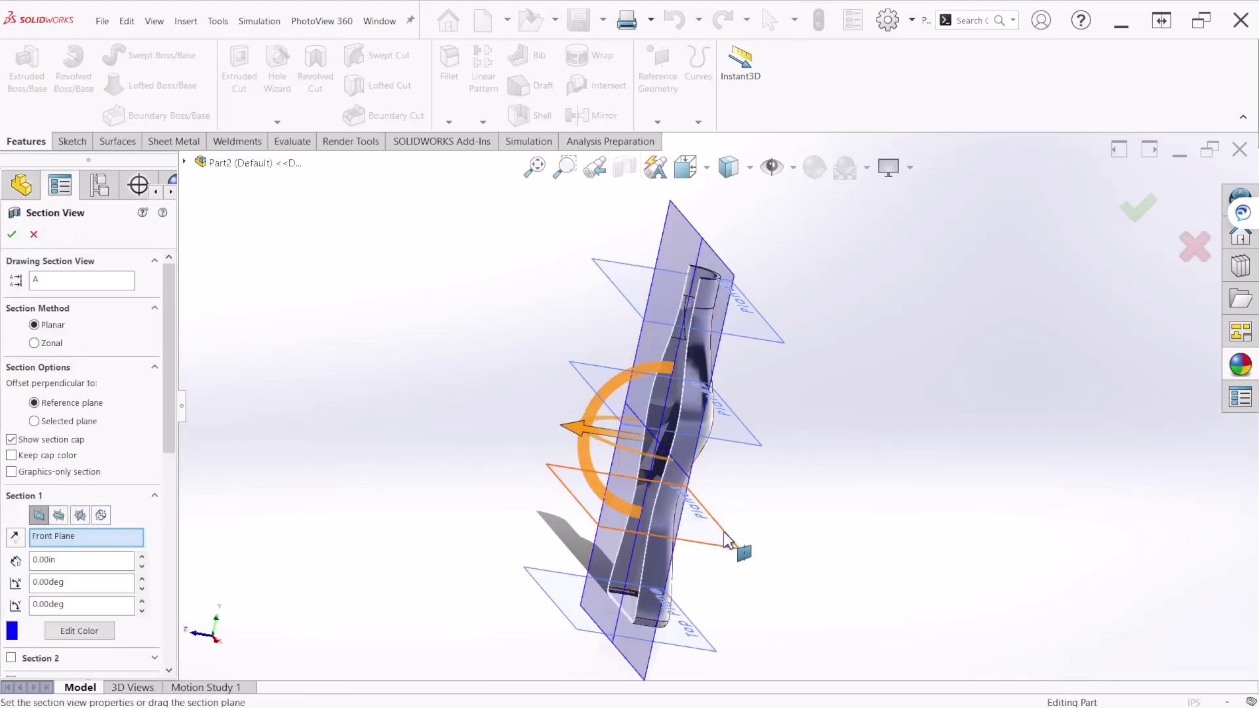
middle_drag(774, 523, 819, 504)
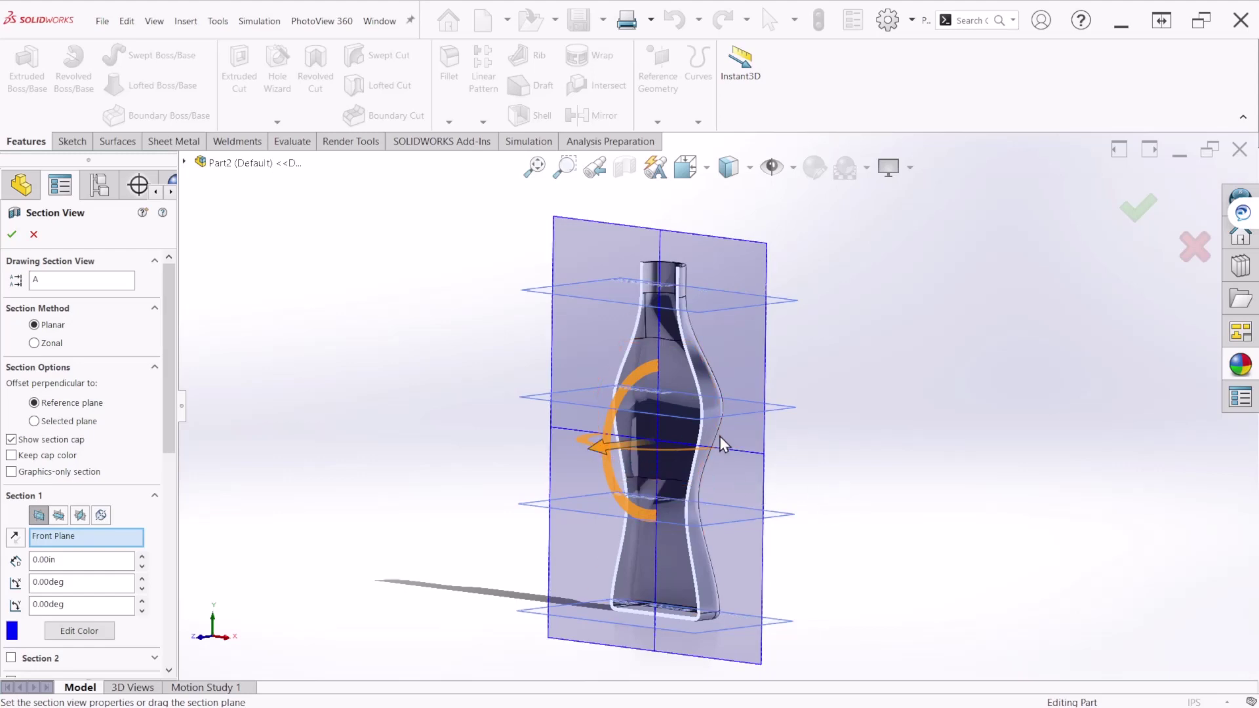
middle_drag(721, 441, 722, 500)
mouse_move(709, 463)
mouse_down()
mouse_move(768, 501)
mouse_move(711, 450)
mouse_move(719, 444)
mouse_up()
middle_drag(719, 444, 653, 423)
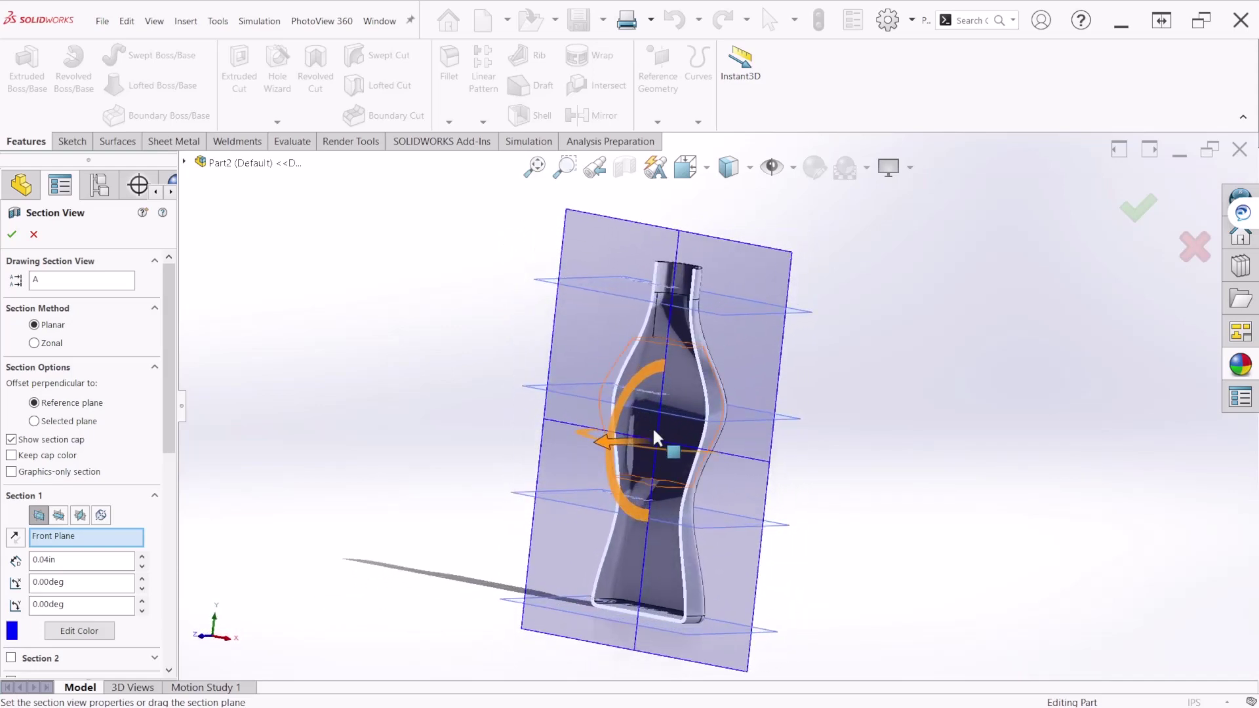
click(1139, 209)
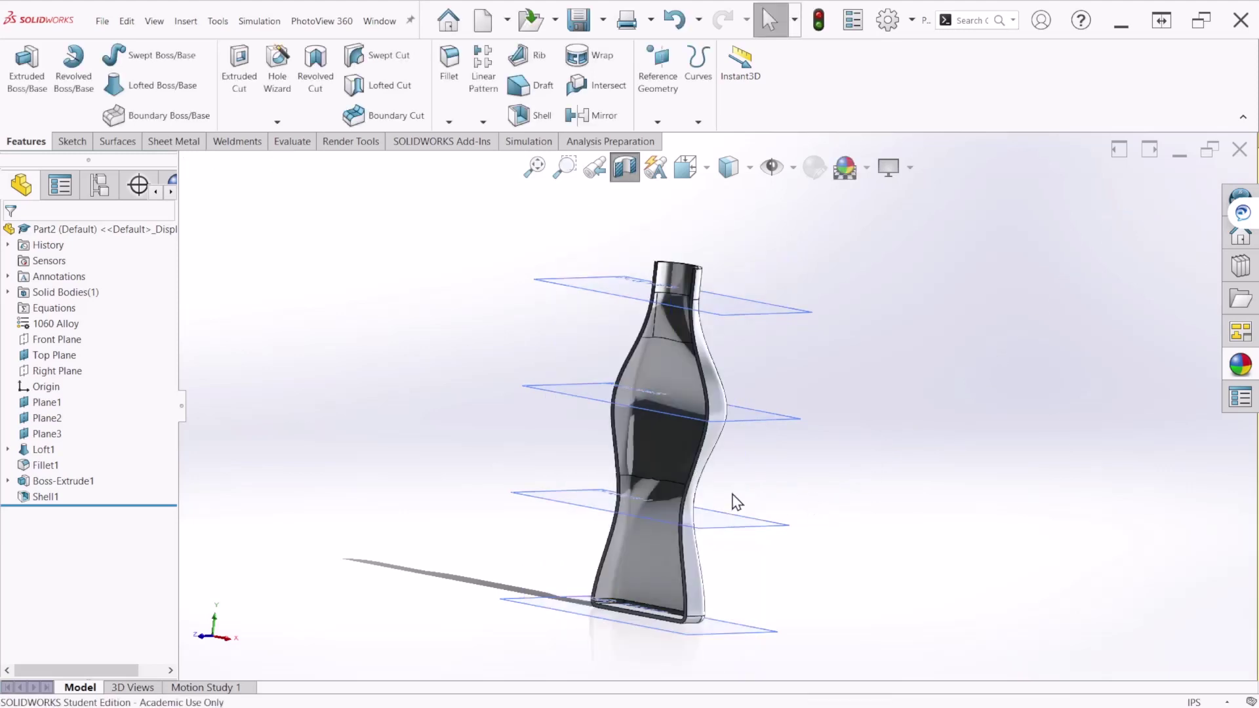
Step: Orbit the sectioned bottle to inspect its hollow walls and reconfirm the section view
middle_drag(798, 531, 841, 554)
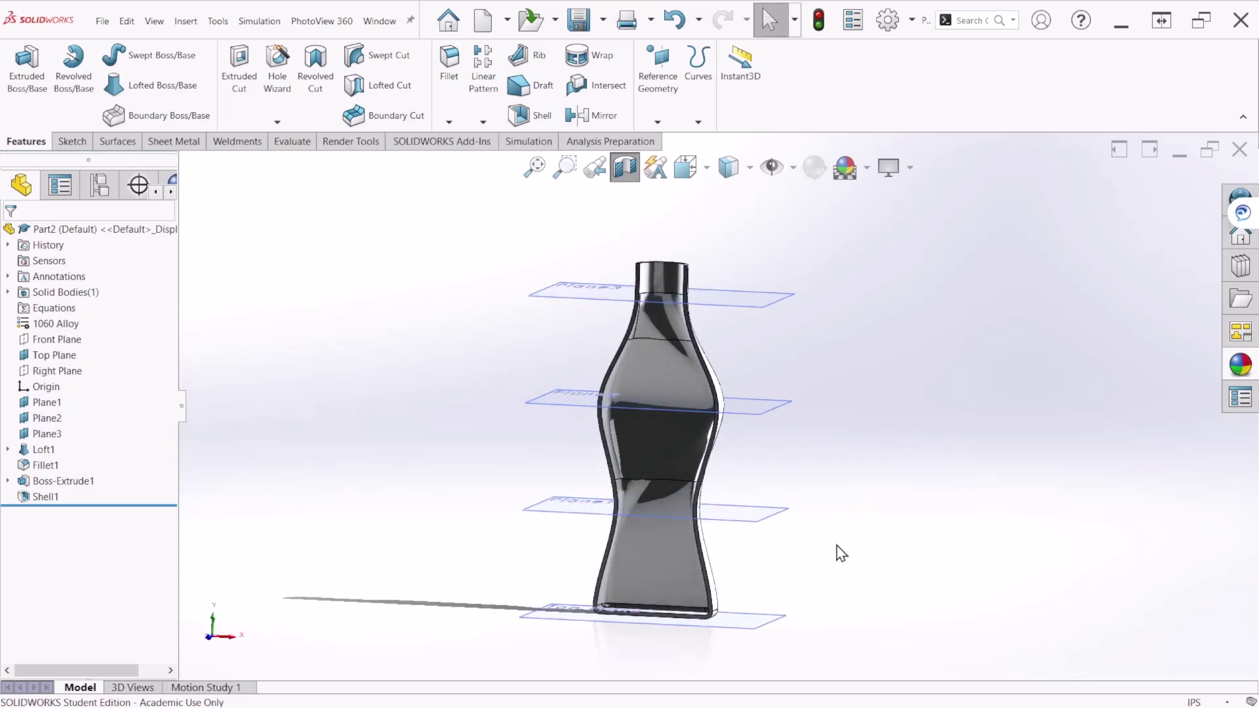
middle_drag(798, 463, 683, 364)
click(624, 168)
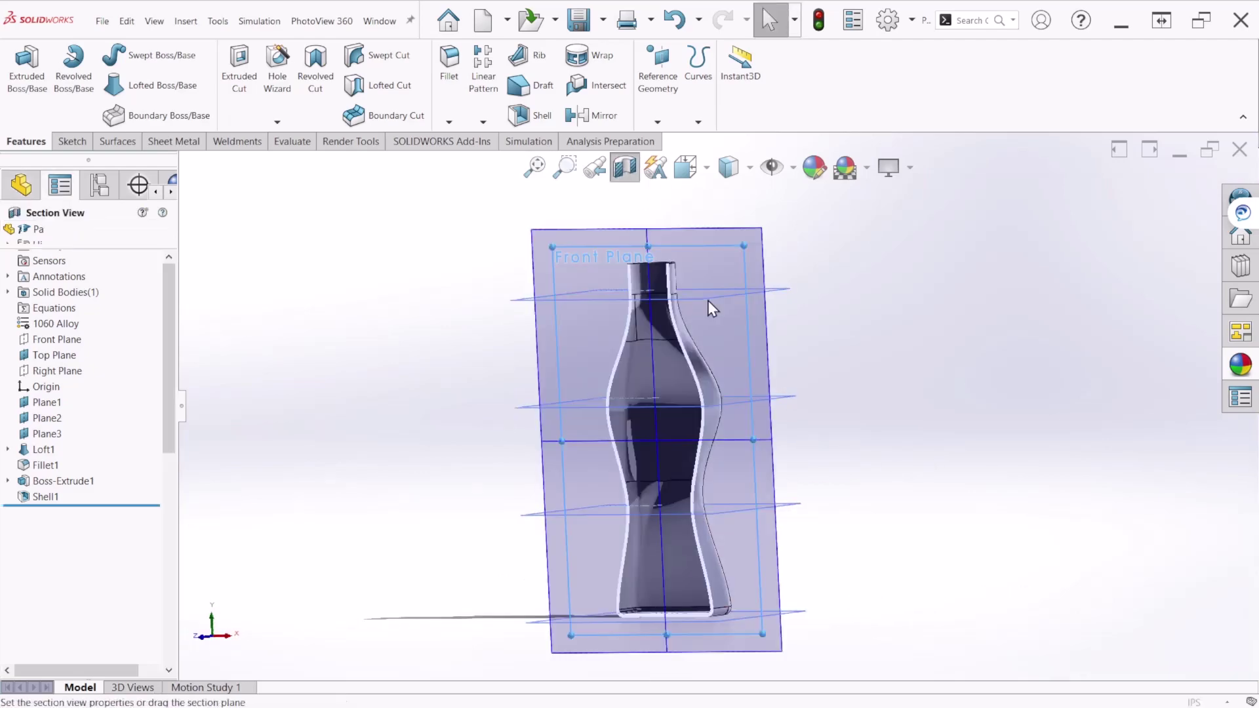
click(1139, 205)
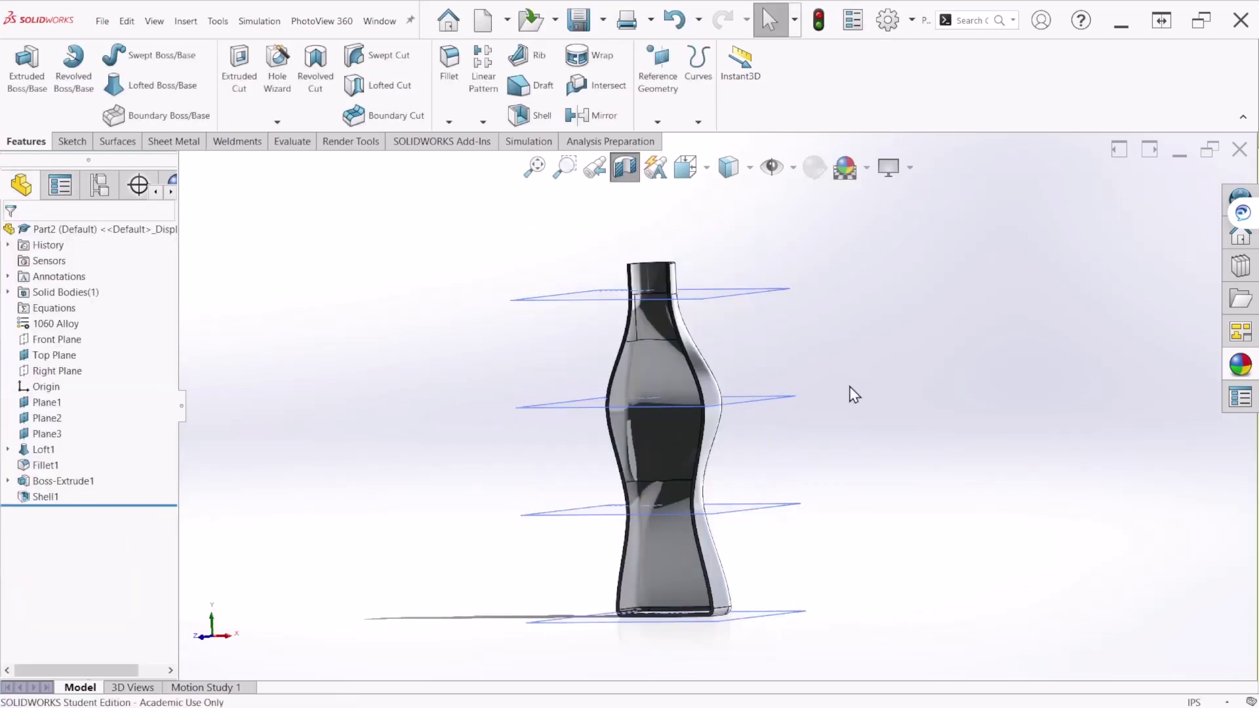
Step: Hide the reference planes Plane1, Plane2 and Plane3
middle_drag(719, 463, 796, 514)
scroll(697, 416, down, 5)
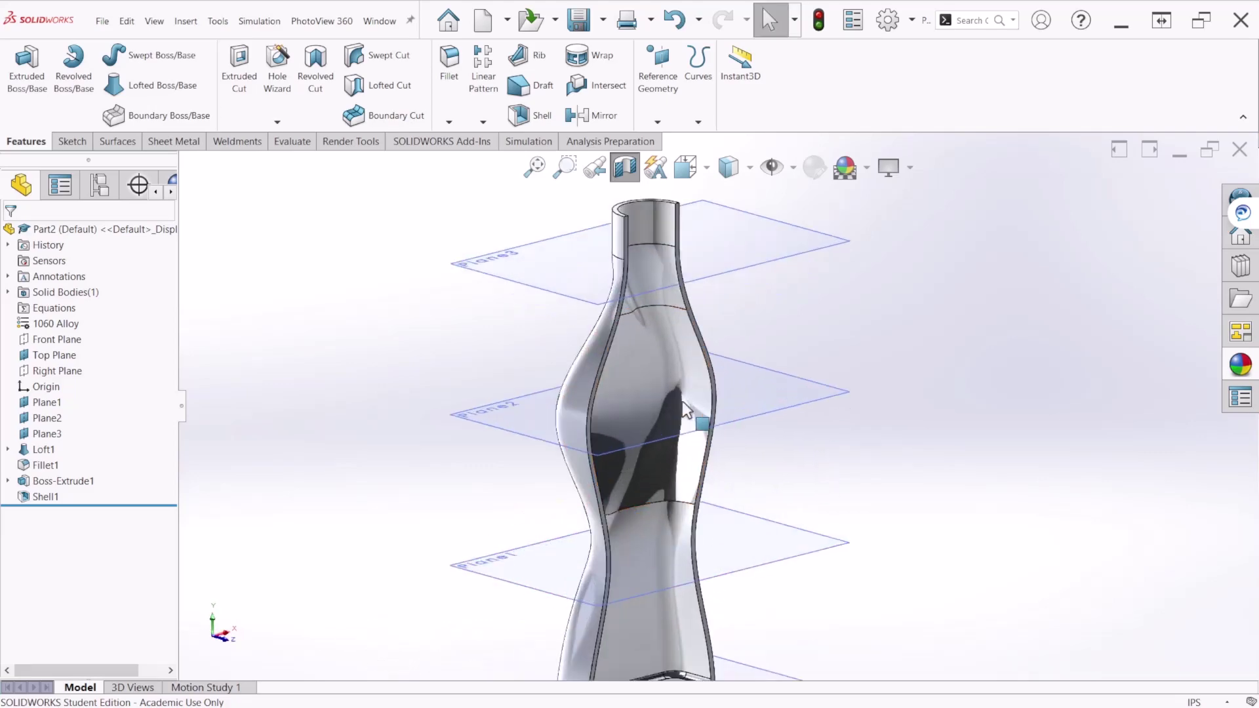
scroll(658, 367, up, 5)
scroll(703, 575, down, 6)
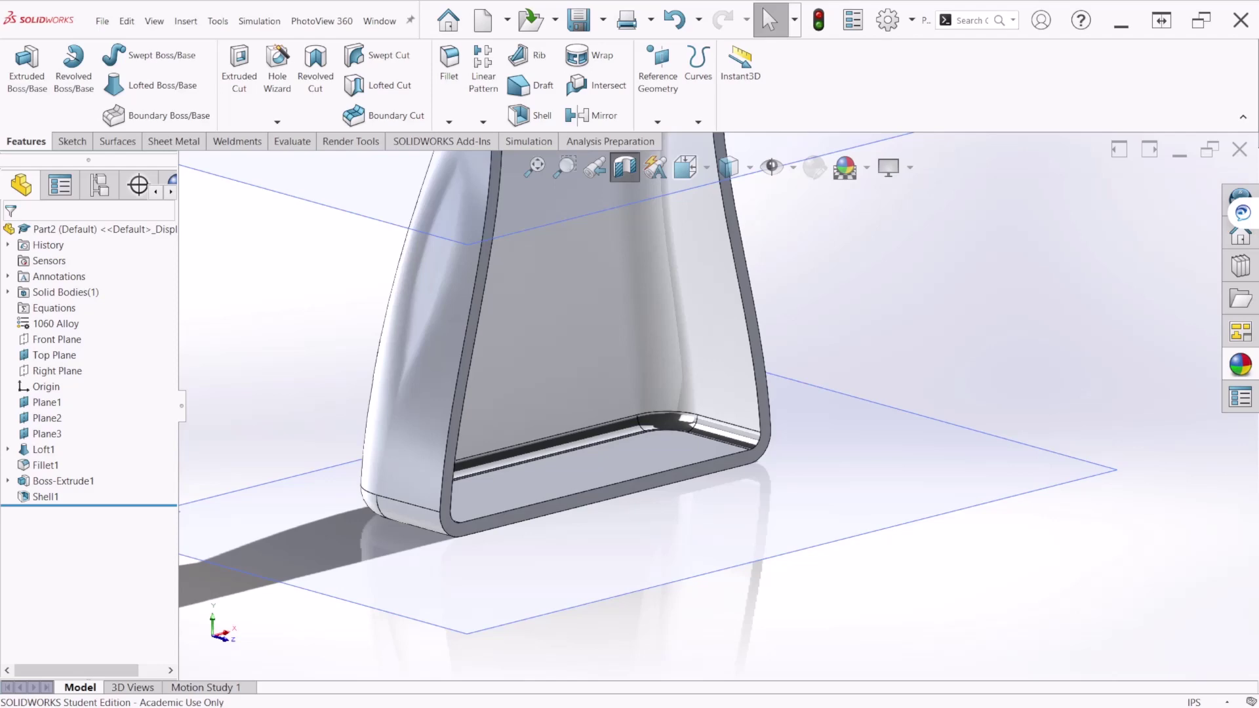
scroll(807, 497, up, 8)
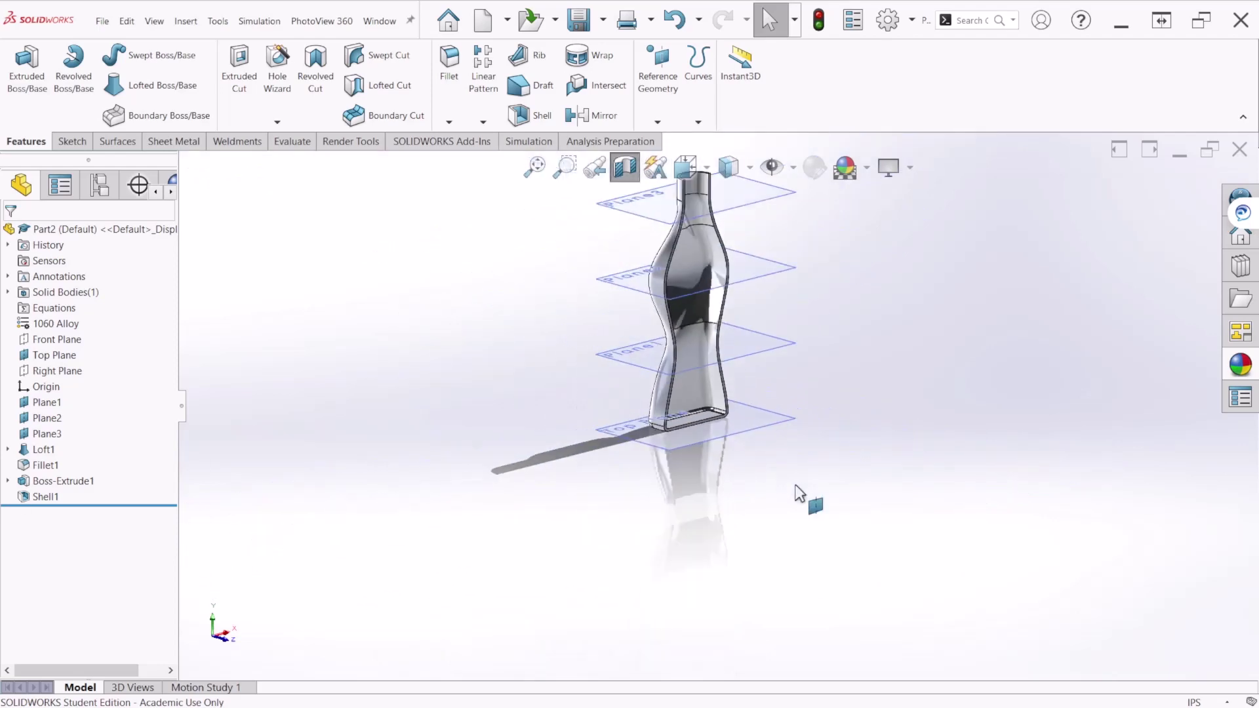
scroll(660, 377, down, 1)
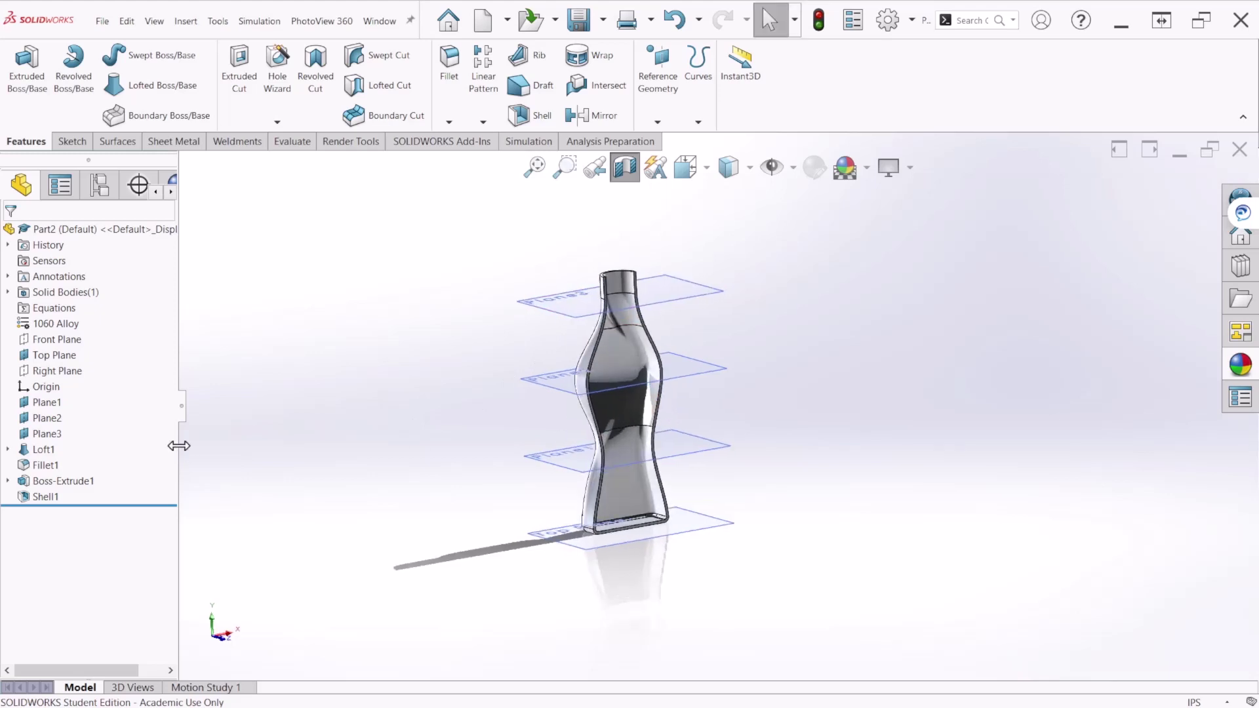
click(54, 402)
shift+click(45, 433)
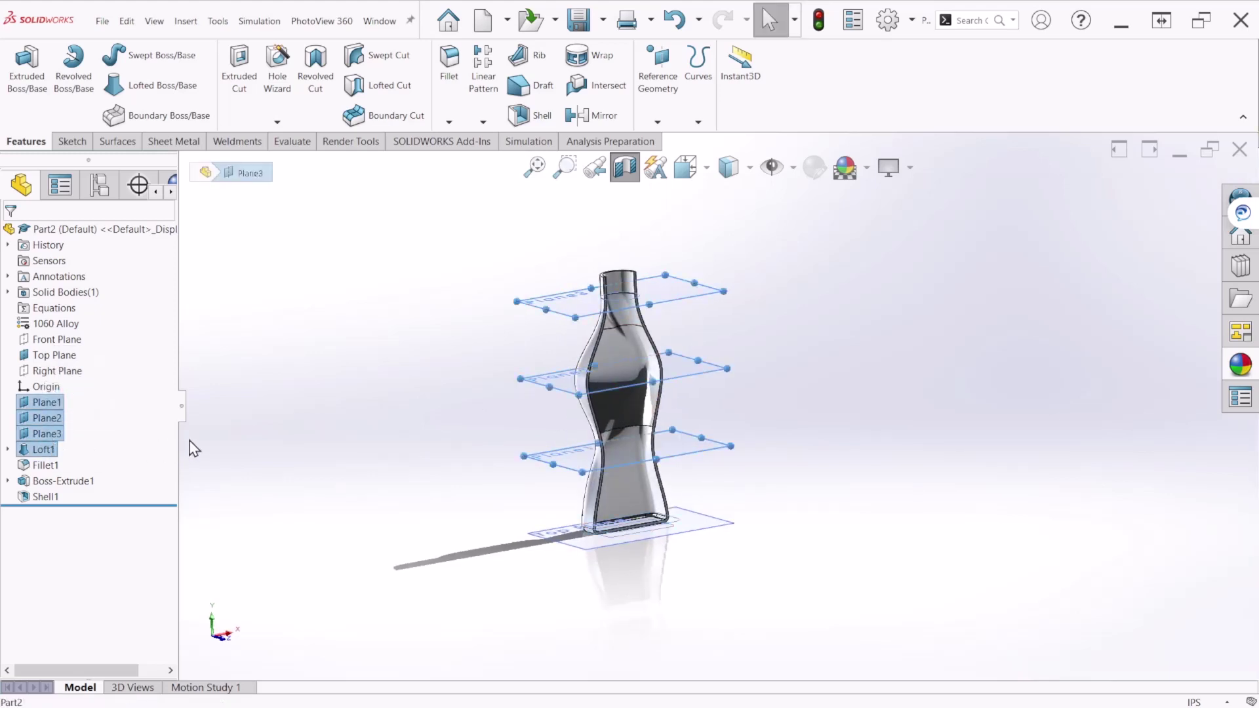
click(228, 435)
click(47, 403)
shift+click(45, 433)
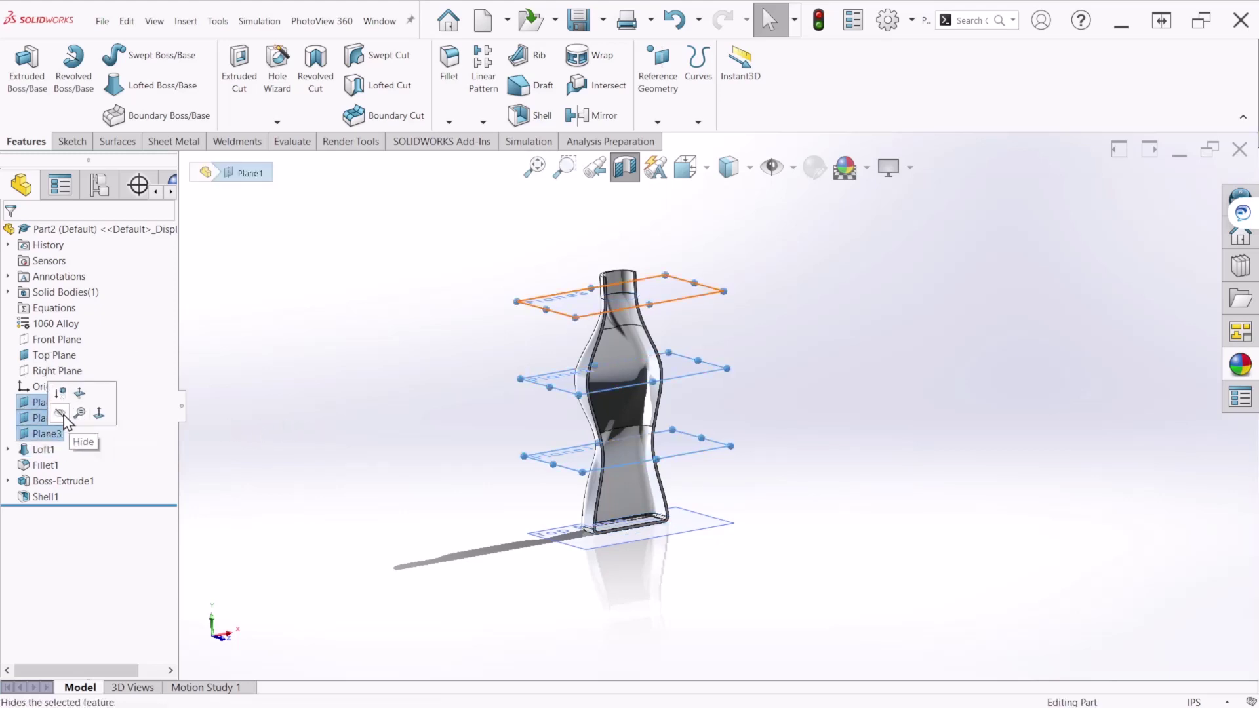
click(61, 414)
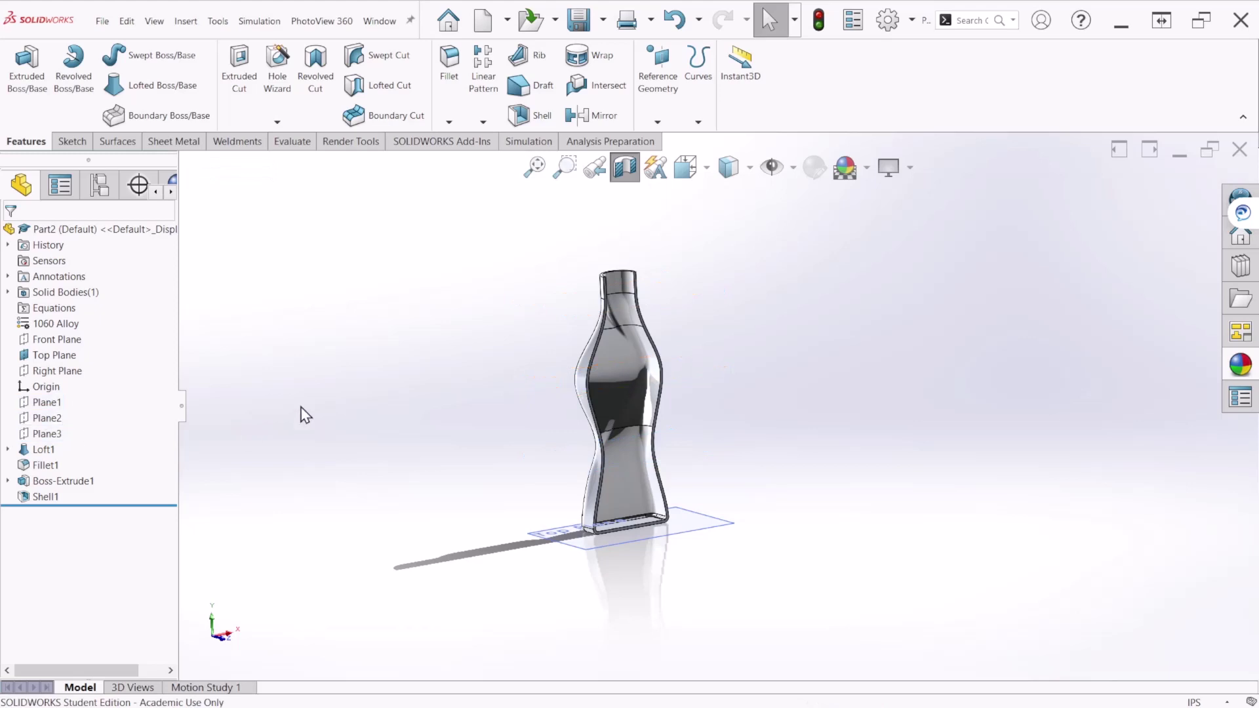
Step: Hide the Top Plane, turn off the section view, and show the bottle in isometric
click(54, 354)
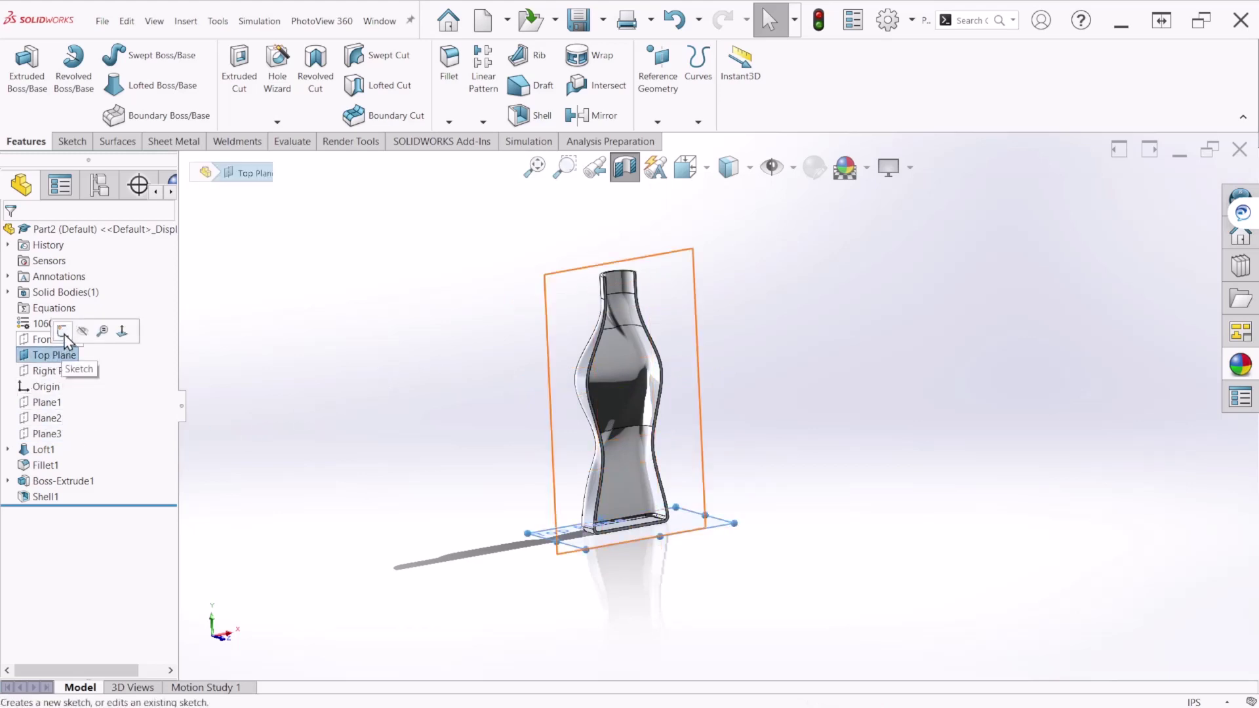
click(83, 335)
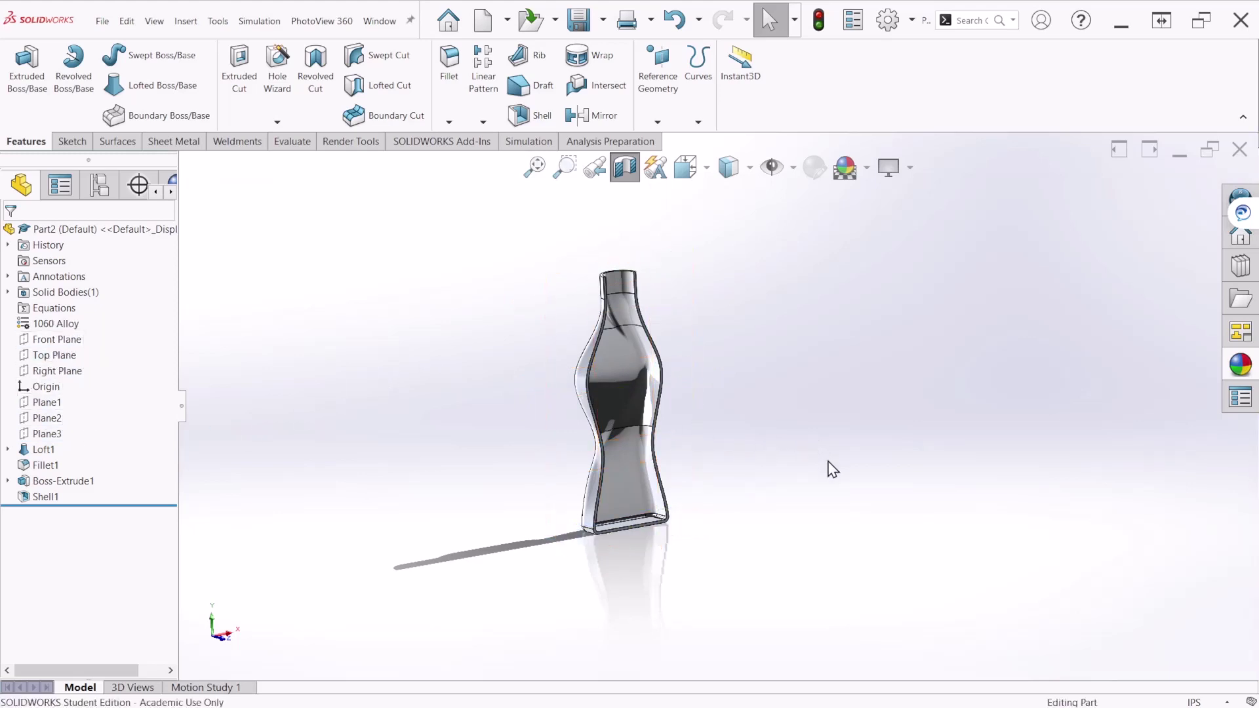
click(626, 170)
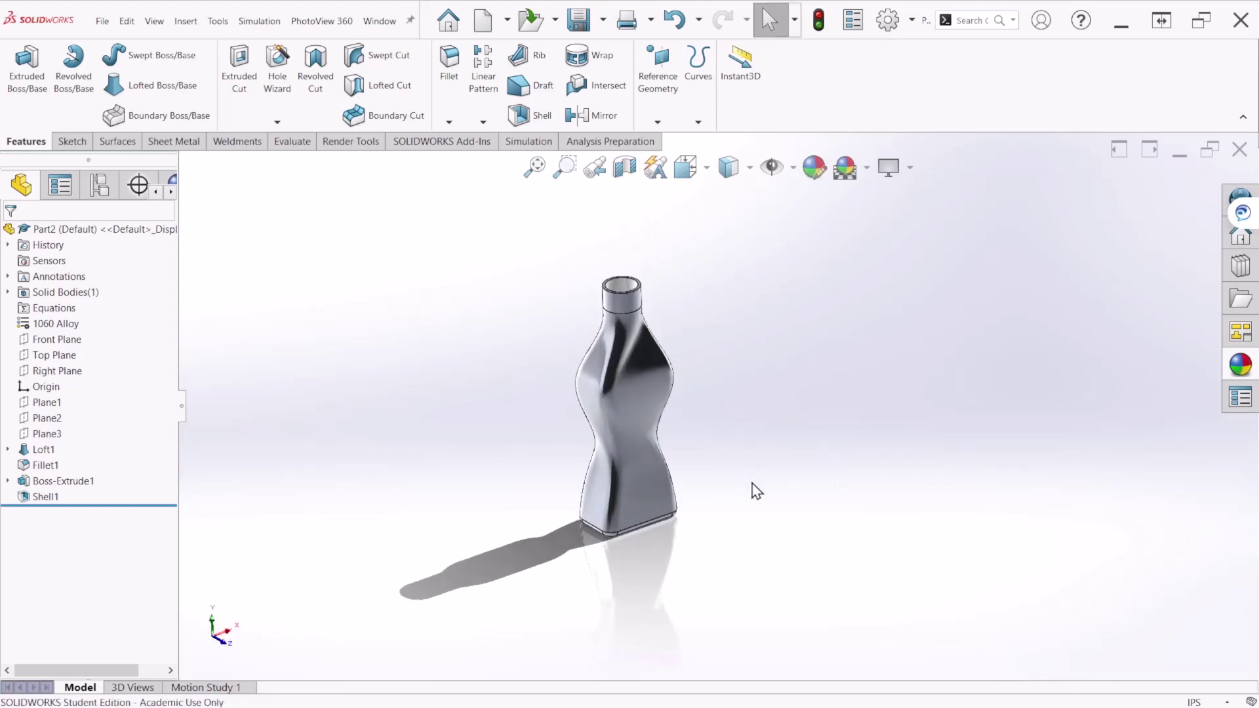
key(ctrl+7)
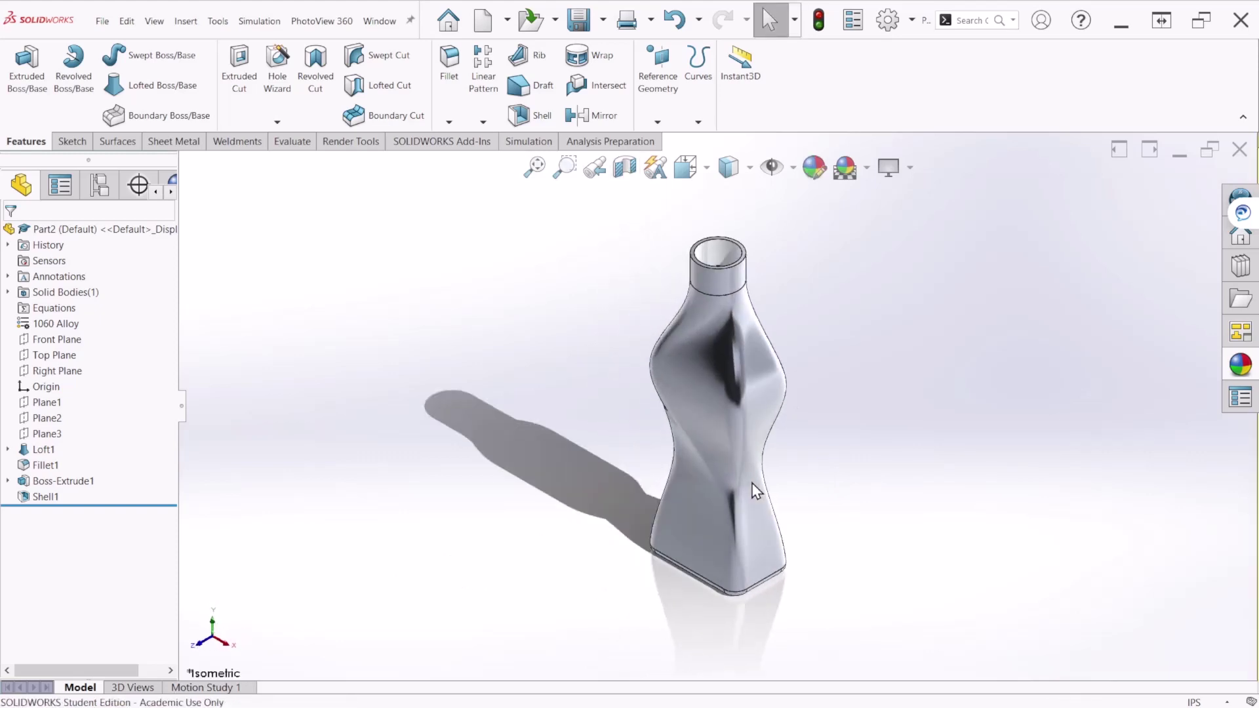